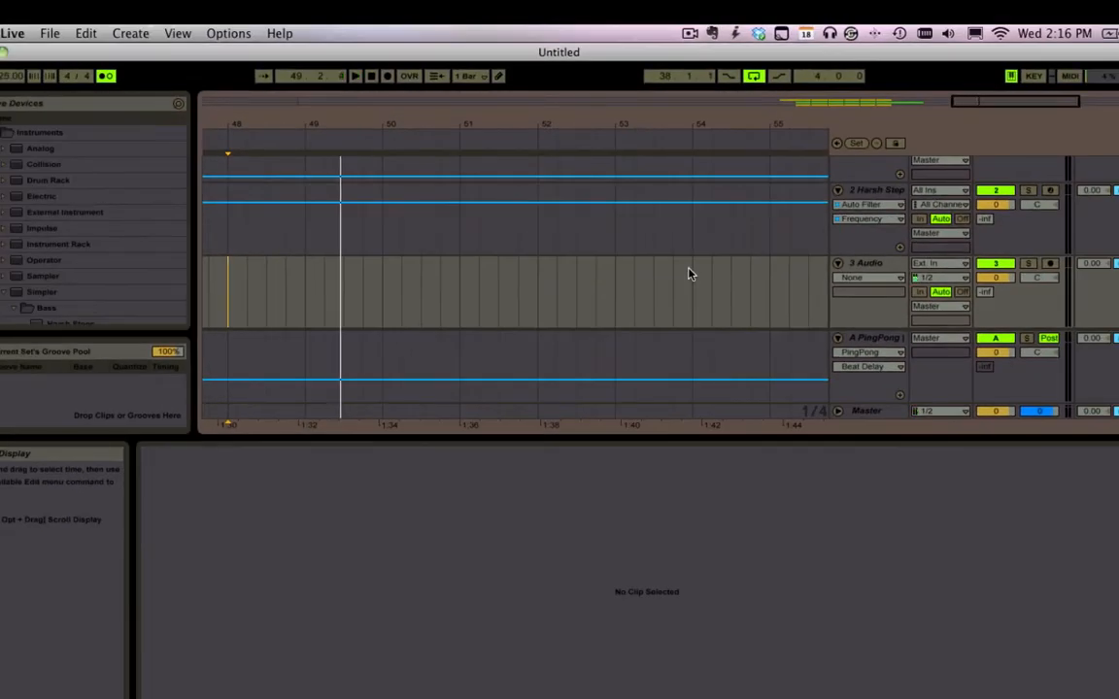
# Open the preferences and review the Follow Behavior, Hide Labels, Permanent Scrub Areas and Zoom Display settings under Look/Feel.
pyautogui.press('super+comma')
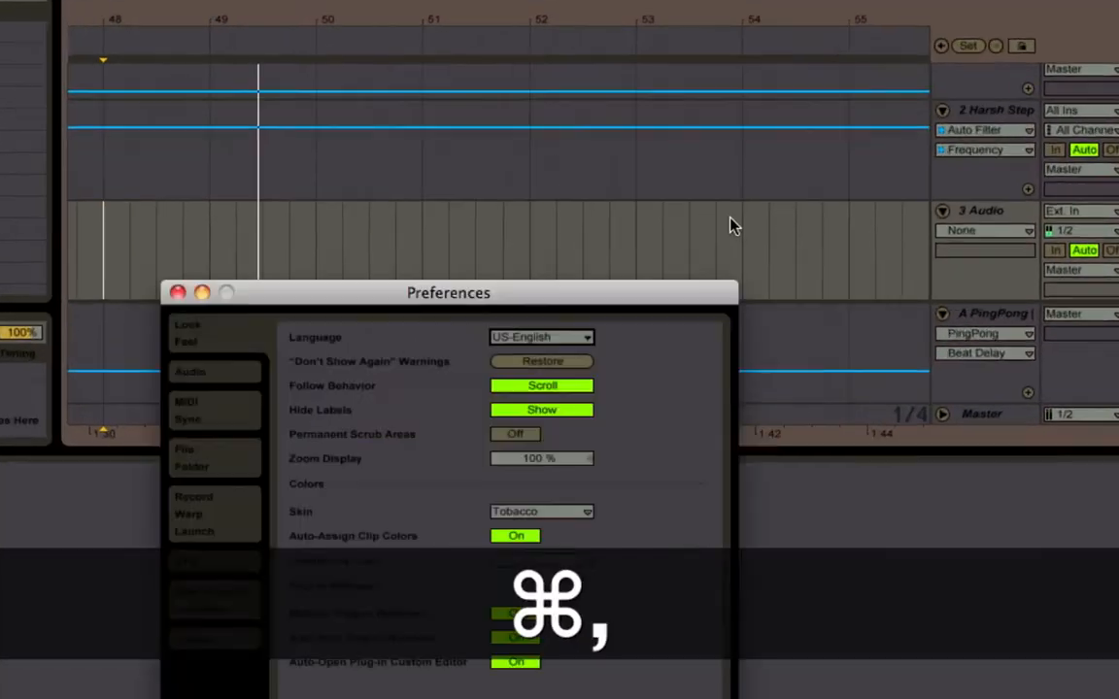
pyautogui.click(576, 394)
pyautogui.click(574, 394)
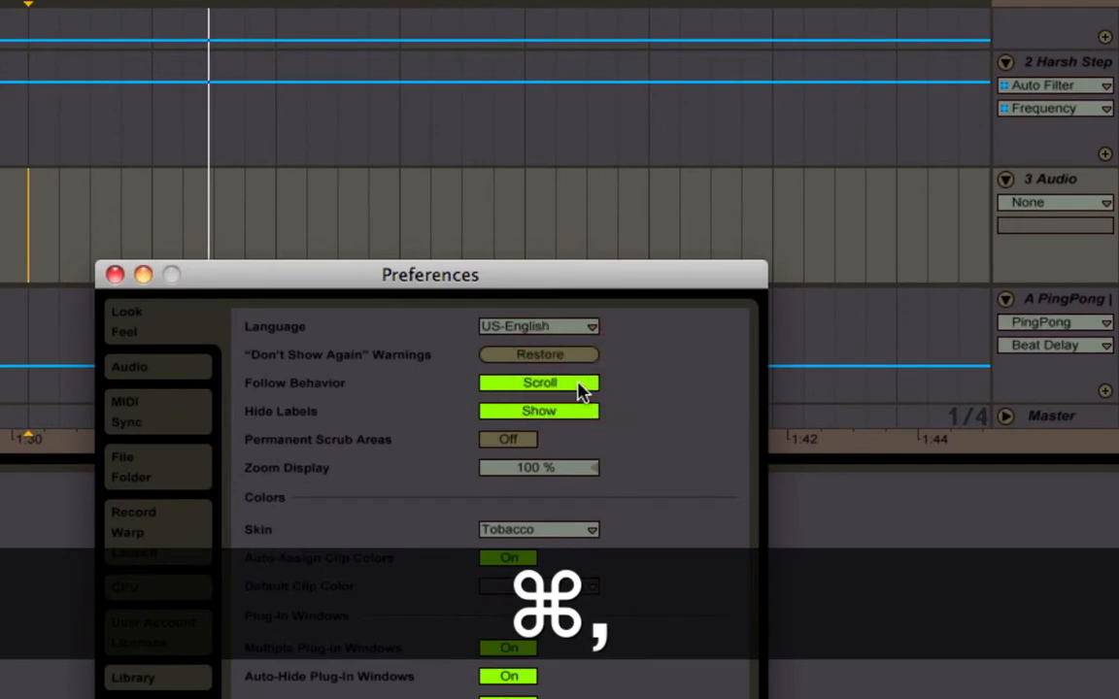
pyautogui.click(565, 408)
pyautogui.moveTo(559, 276); pyautogui.dragTo(565, 113)
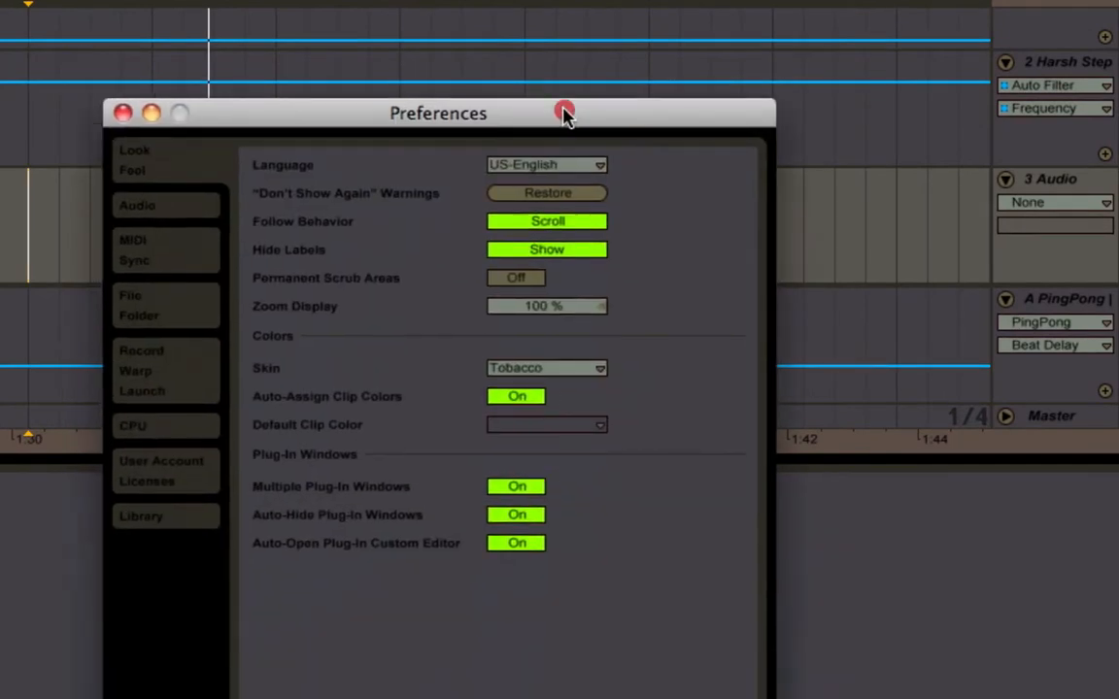
pyautogui.click(542, 281)
pyautogui.click(542, 281)
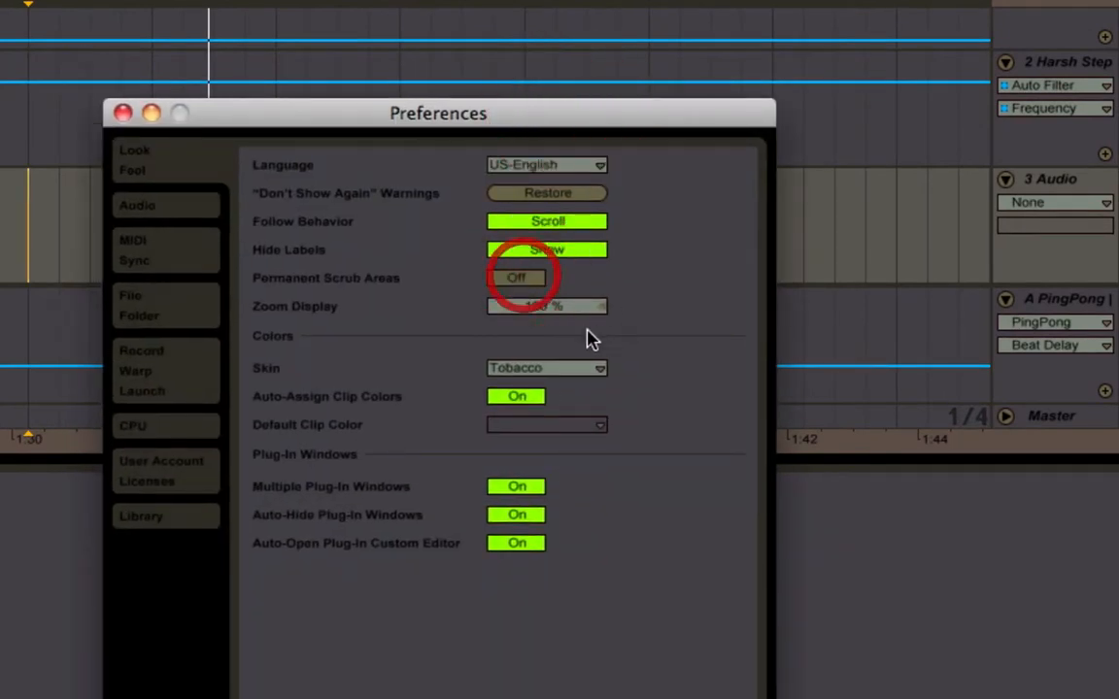
pyautogui.moveTo(579, 309); pyautogui.dragTo(578, 335)
pyautogui.click(602, 306)
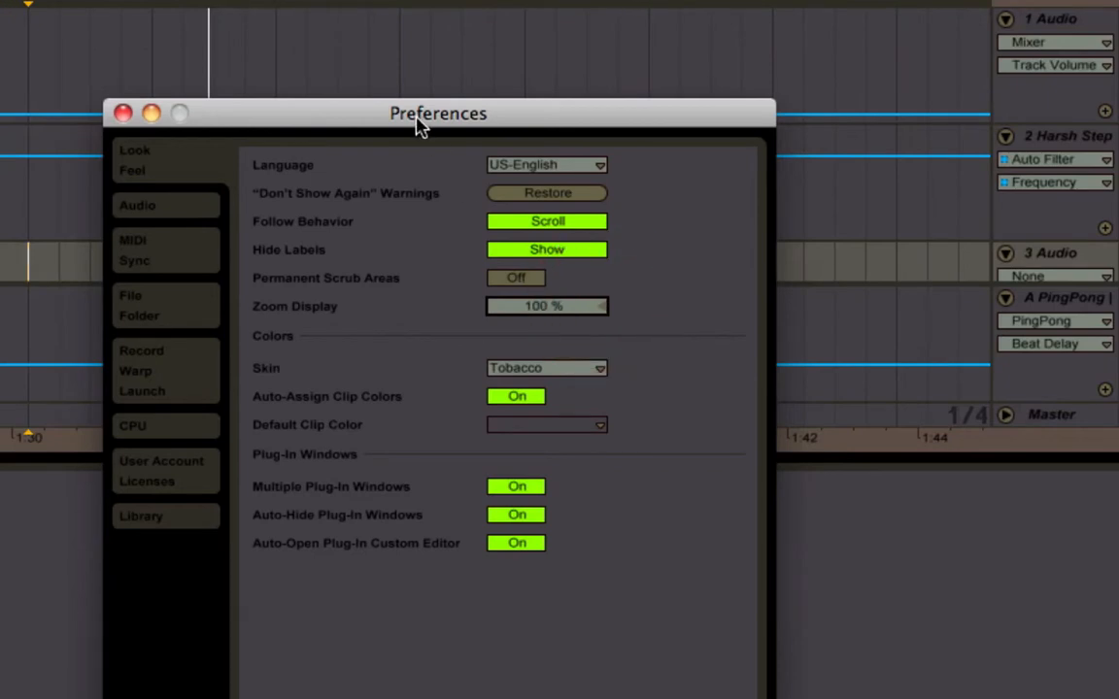
# Review the available Skin choices and the Auto-Assign Clip Colors setting, and close the preferences.
pyautogui.moveTo(417, 124); pyautogui.dragTo(447, 63)
pyautogui.click(591, 311)
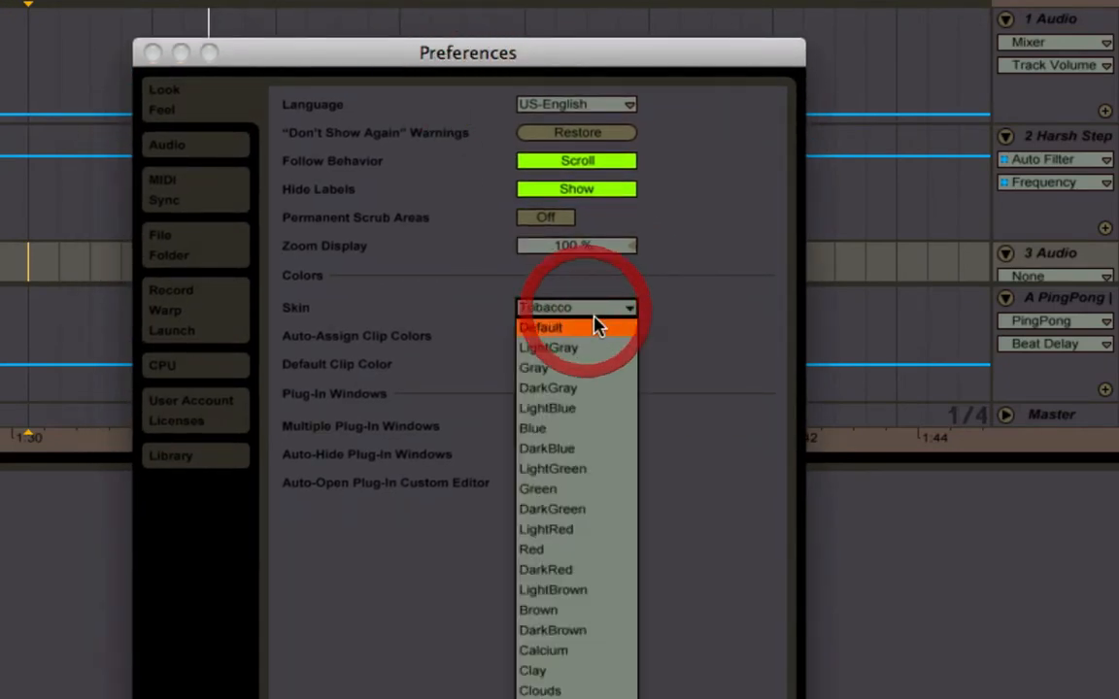
pyautogui.click(569, 311)
pyautogui.click(569, 311)
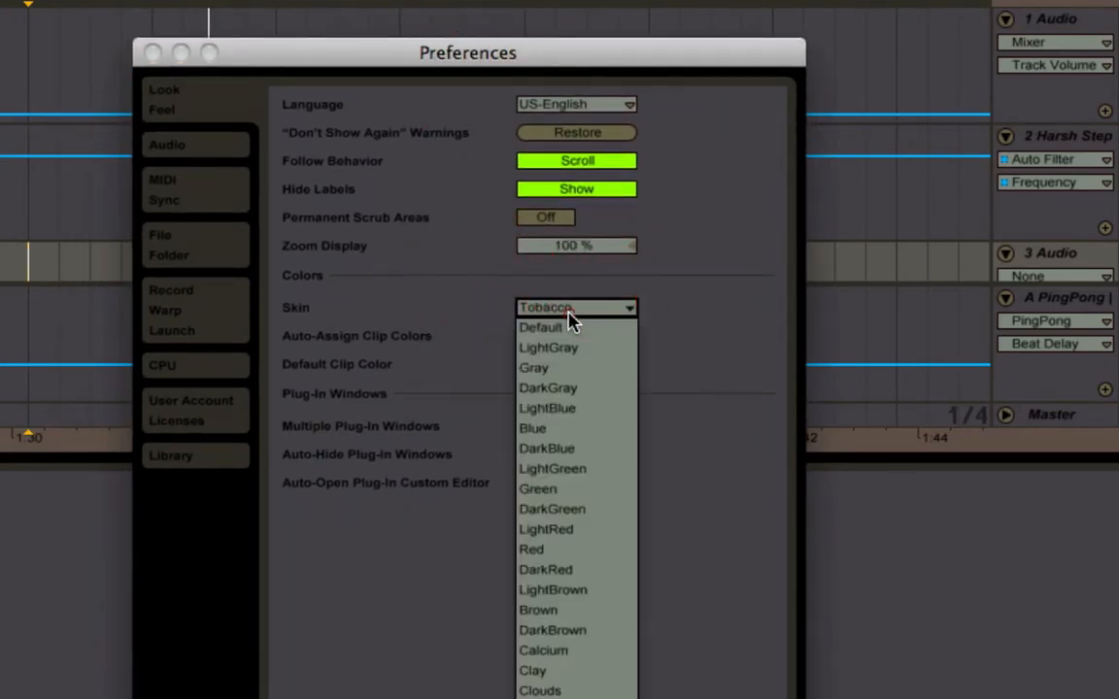
pyautogui.click(481, 437)
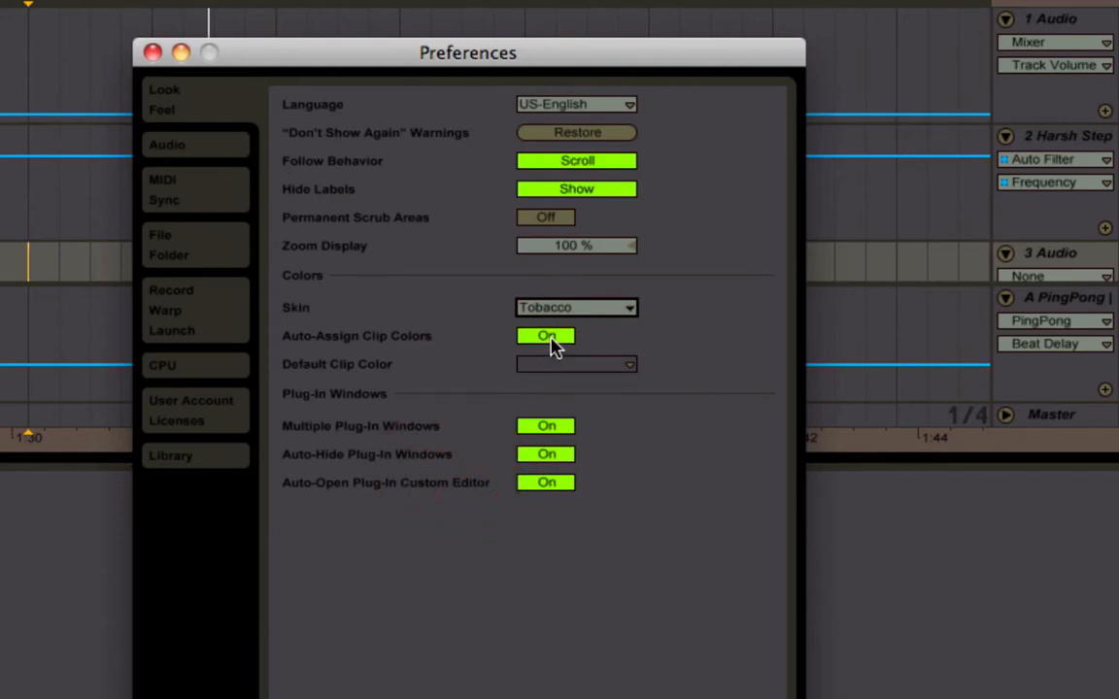
pyautogui.click(550, 342)
pyautogui.click(550, 344)
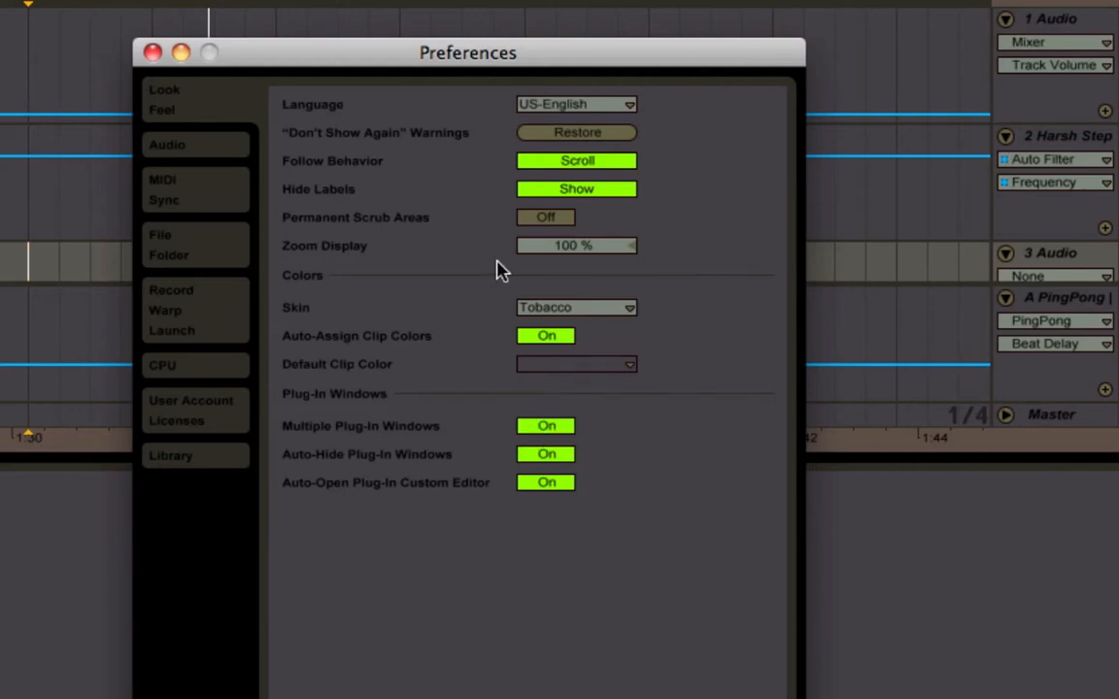
pyautogui.click(152, 52)
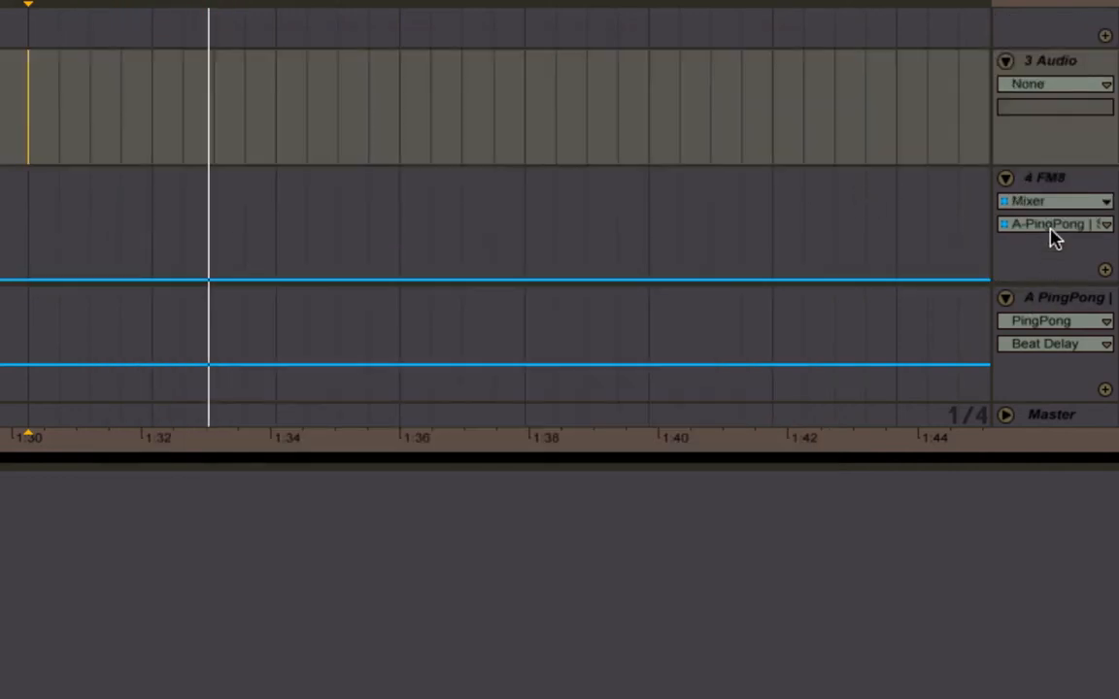
# Show the devices of track 4 FM8 and open the FM8 plug-in window.
pyautogui.click(1047, 183)
pyautogui.hotkey('shift', 'Tab')
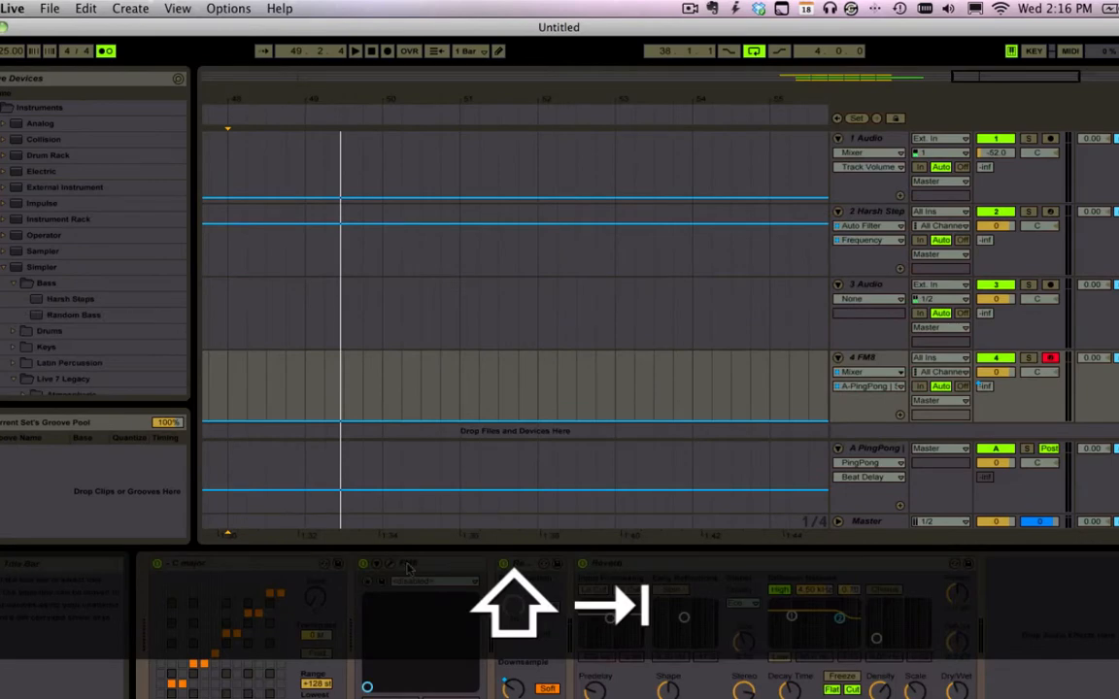
pyautogui.click(391, 564)
pyautogui.moveTo(242, 46); pyautogui.dragTo(288, 49)
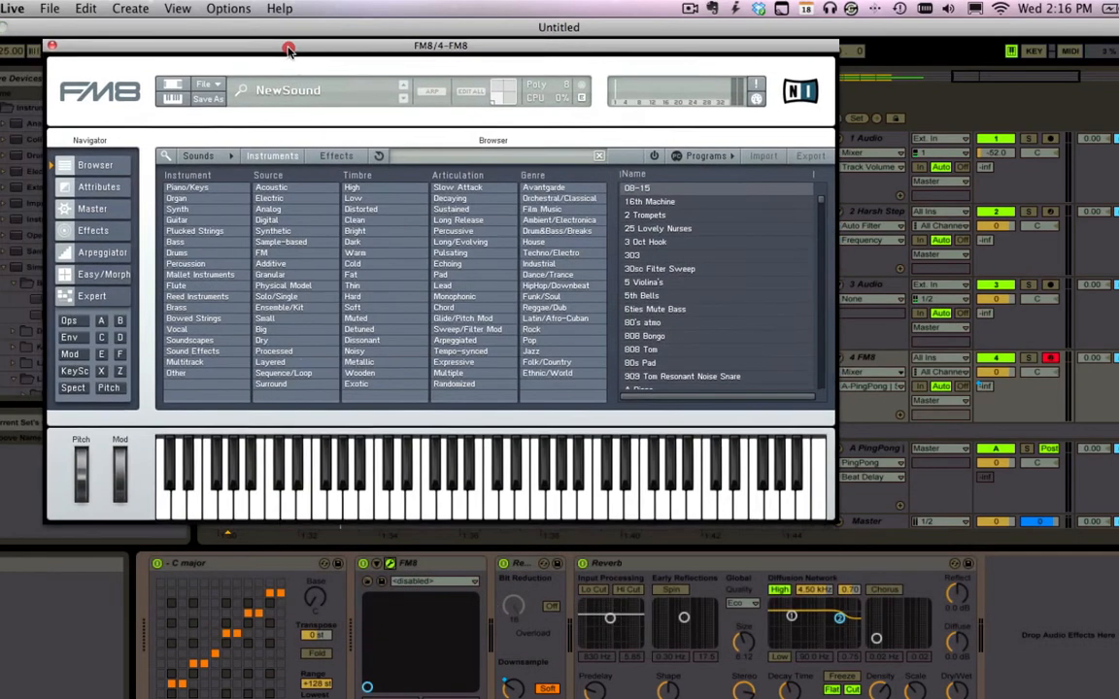
# Insert a new MIDI track and load the EZmix plug-in onto it.
pyautogui.click(146, 8)
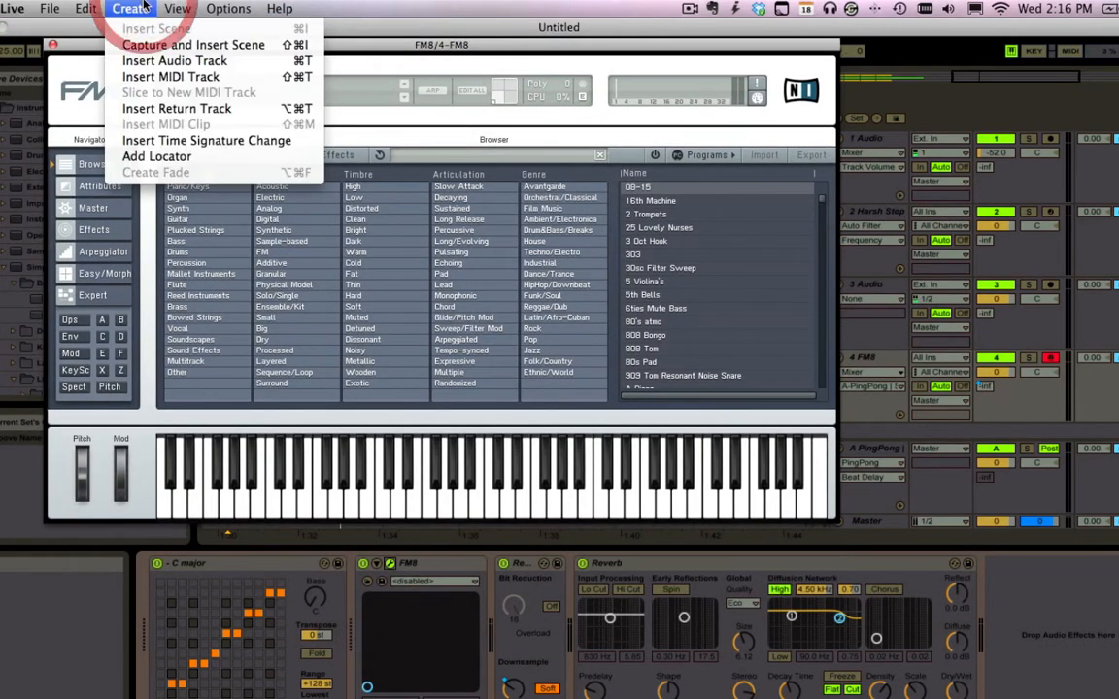
pyautogui.click(155, 75)
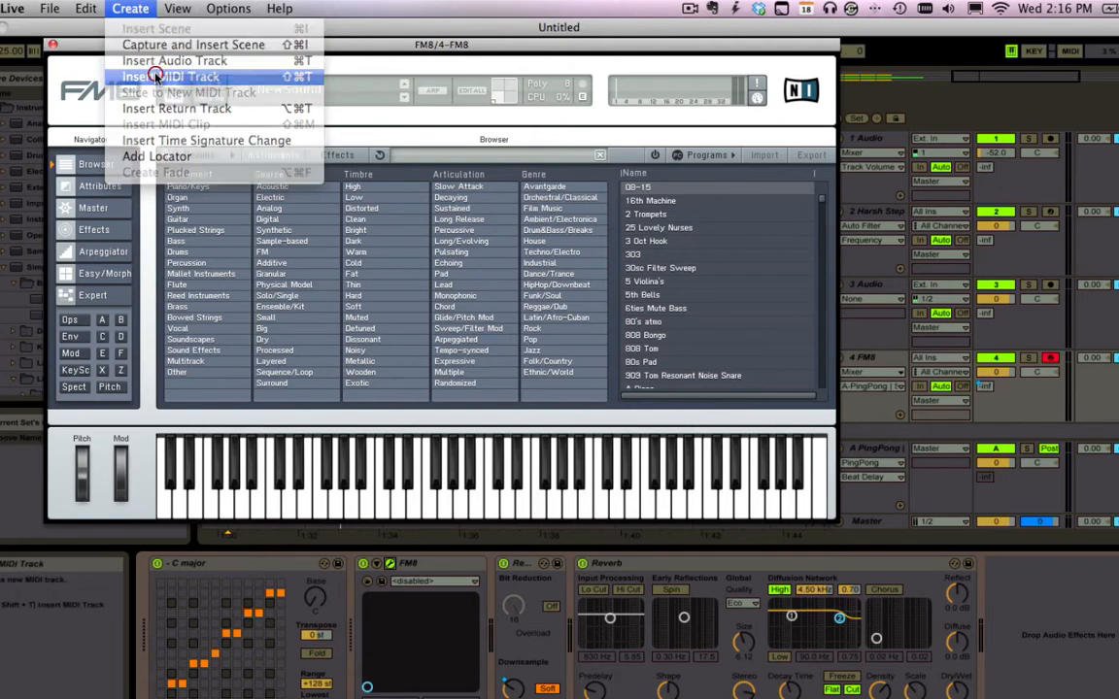
pyautogui.click(38, 270)
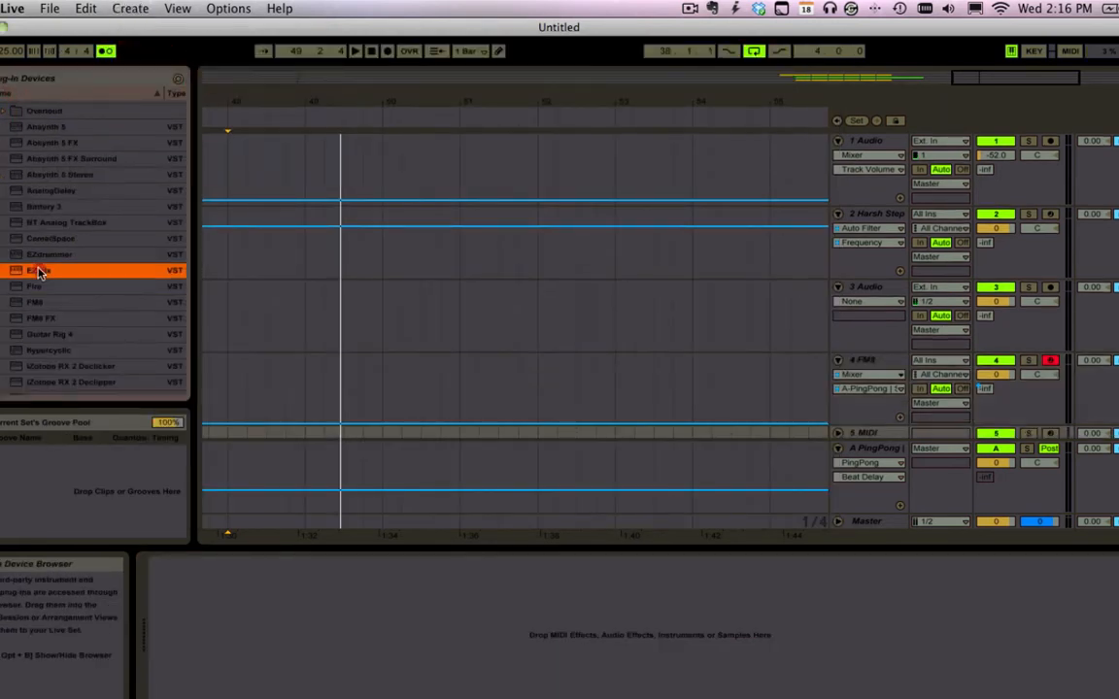
pyautogui.moveTo(39, 269); pyautogui.dragTo(724, 427)
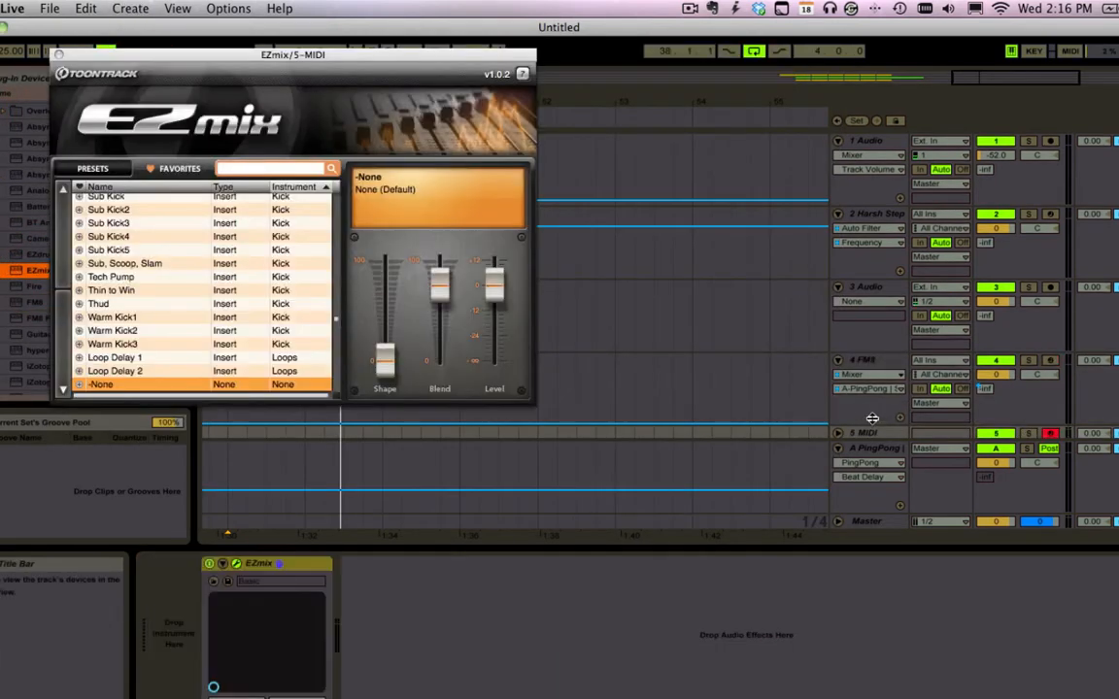
# Switch back and forth between the FM8 and new MIDI tracks to compare which plug-in windows are shown.
pyautogui.click(870, 361)
pyautogui.click(872, 433)
pyautogui.click(874, 362)
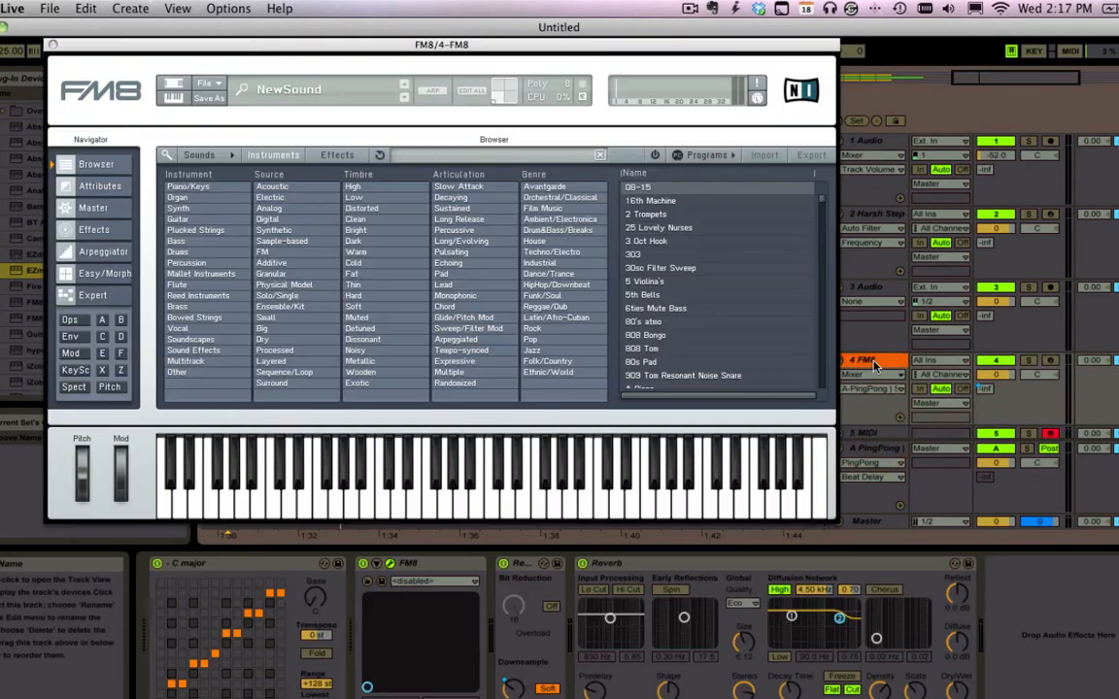
pyautogui.click(872, 433)
pyautogui.click(874, 362)
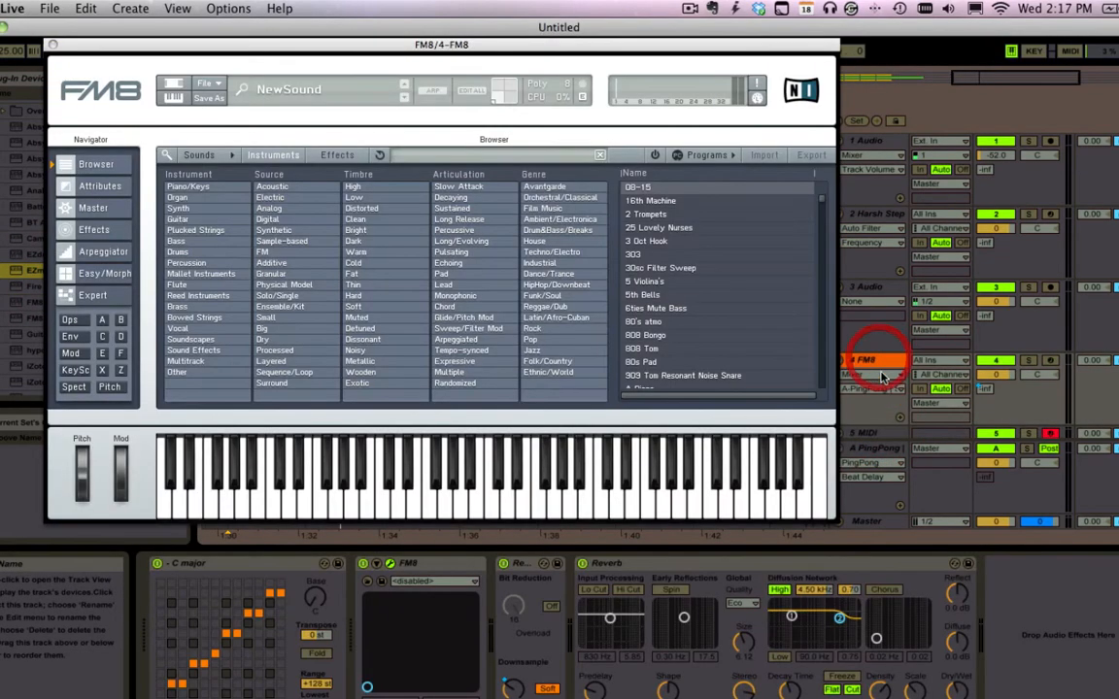
pyautogui.click(872, 433)
# Turn Auto-Hide Plug-In Windows off and back on in the preferences, and close them.
pyautogui.press('super+comma')
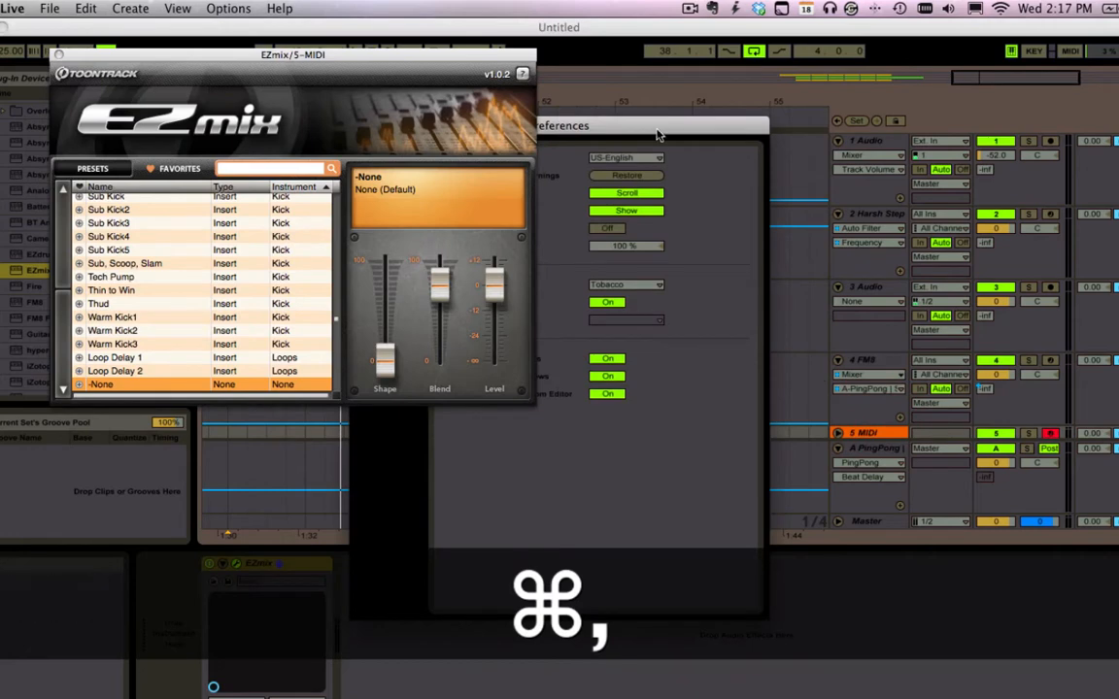
pyautogui.moveTo(657, 135); pyautogui.dragTo(863, 112)
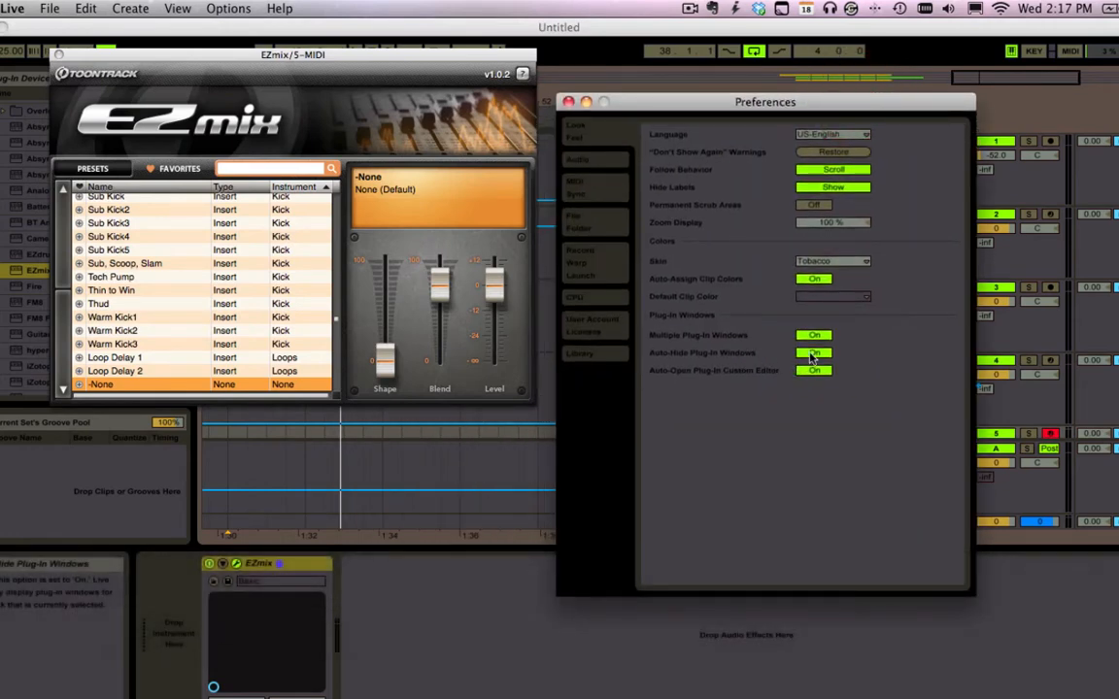
pyautogui.click(811, 355)
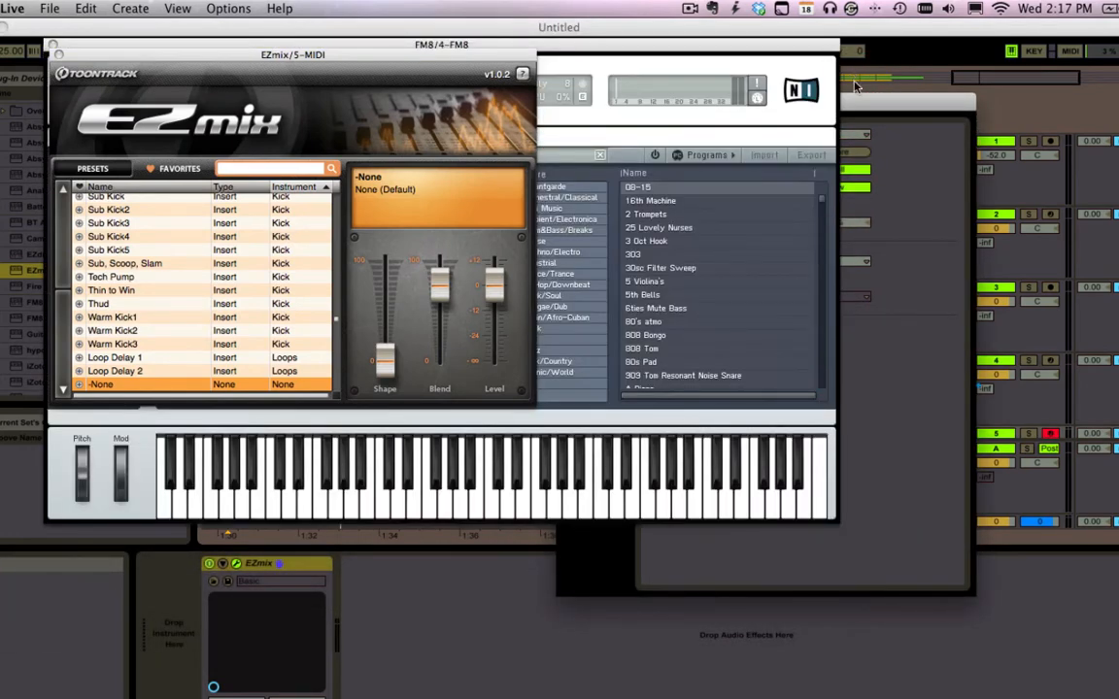
pyautogui.moveTo(864, 99); pyautogui.dragTo(1091, 72)
pyautogui.click(1094, 326)
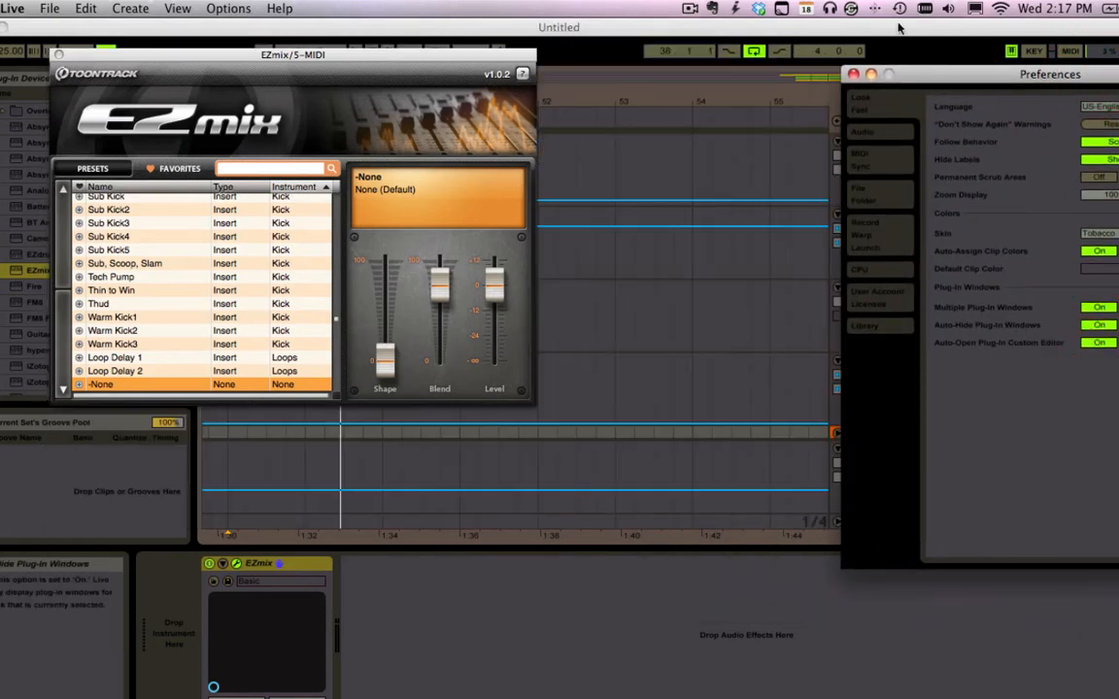
pyautogui.click(852, 74)
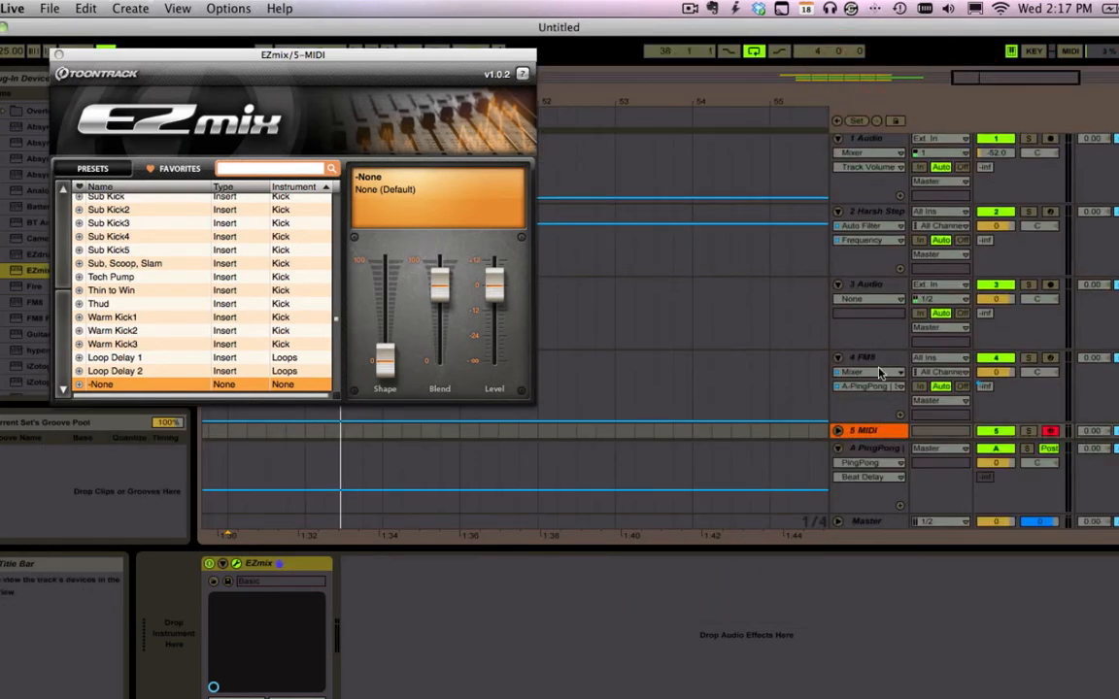
# Alternate between the FM8 and EZmix tracks to check how their plug-in windows hide, ending on FM8.
pyautogui.click(878, 360)
pyautogui.click(878, 430)
pyautogui.click(879, 361)
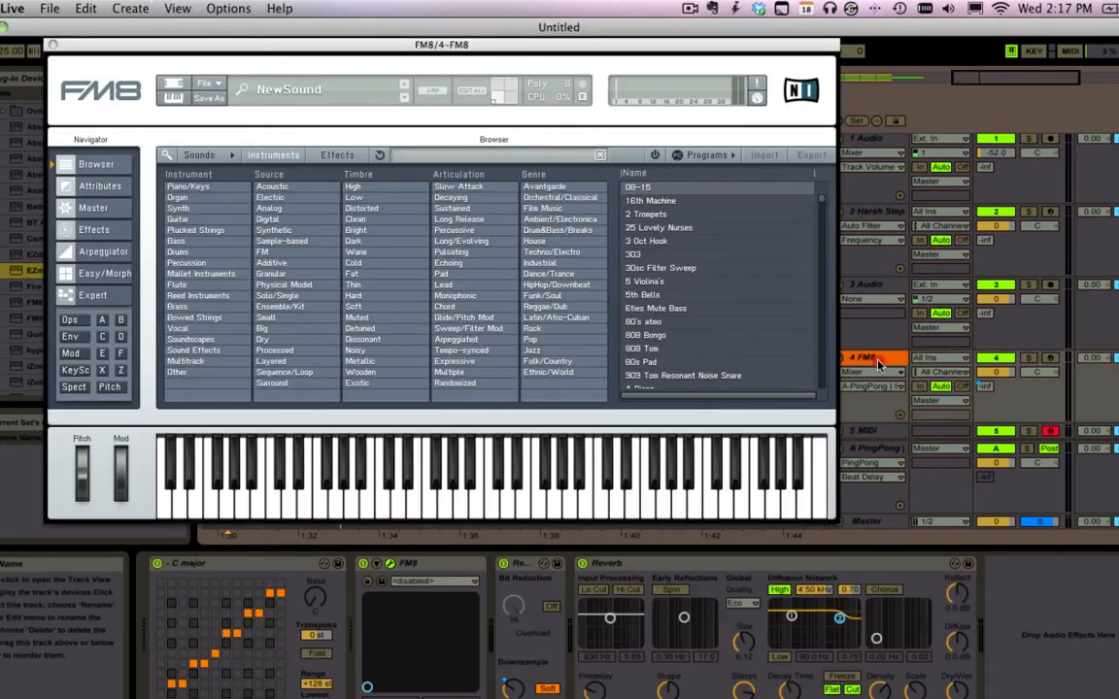
pyautogui.click(878, 360)
# Turn off Multiple Plug-In Windows and Auto-Hide Plug-In Windows in the preferences, and close them.
pyautogui.press('super+comma')
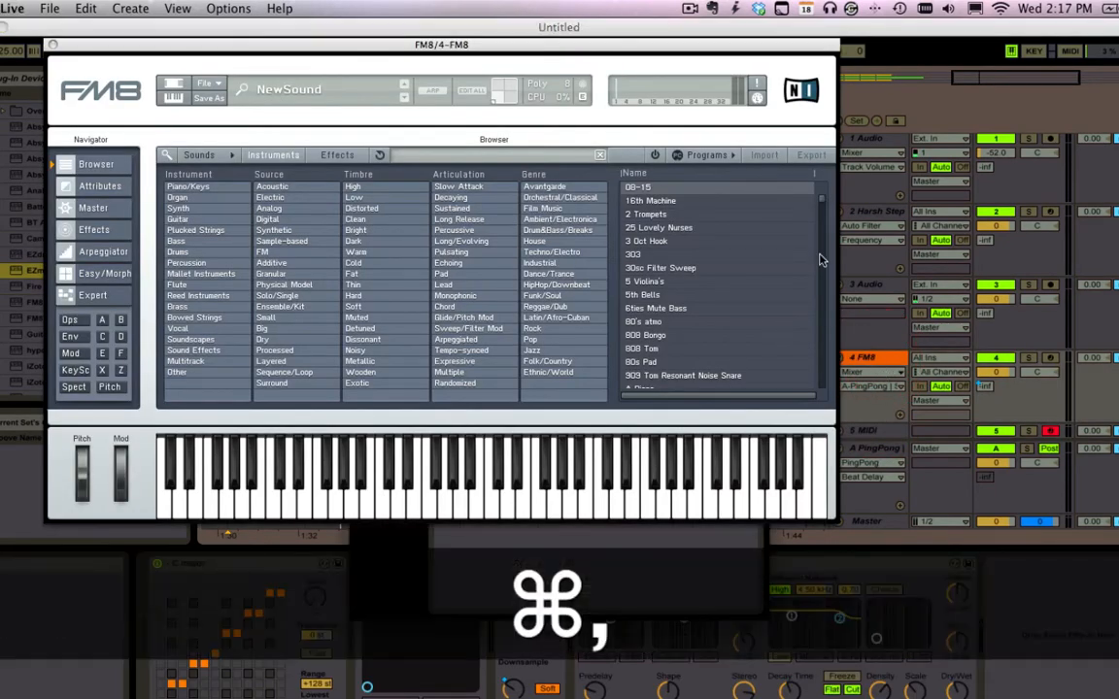
pyautogui.moveTo(731, 42); pyautogui.dragTo(455, 95)
pyautogui.moveTo(602, 126); pyautogui.dragTo(1004, 80)
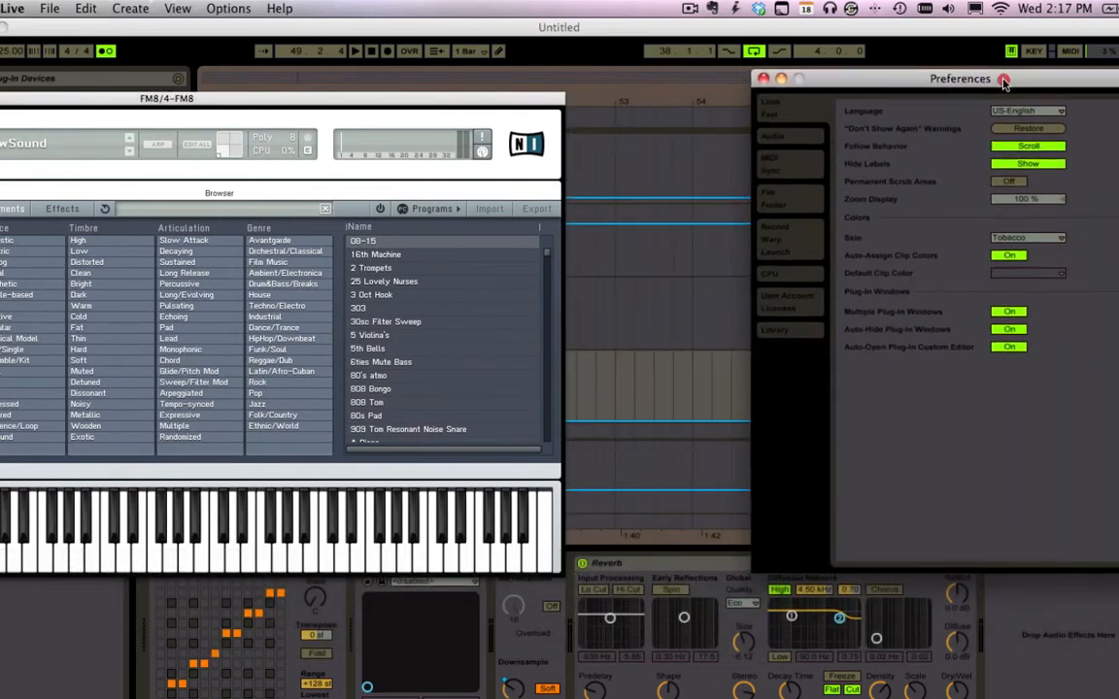
pyautogui.click(1007, 313)
pyautogui.click(1009, 329)
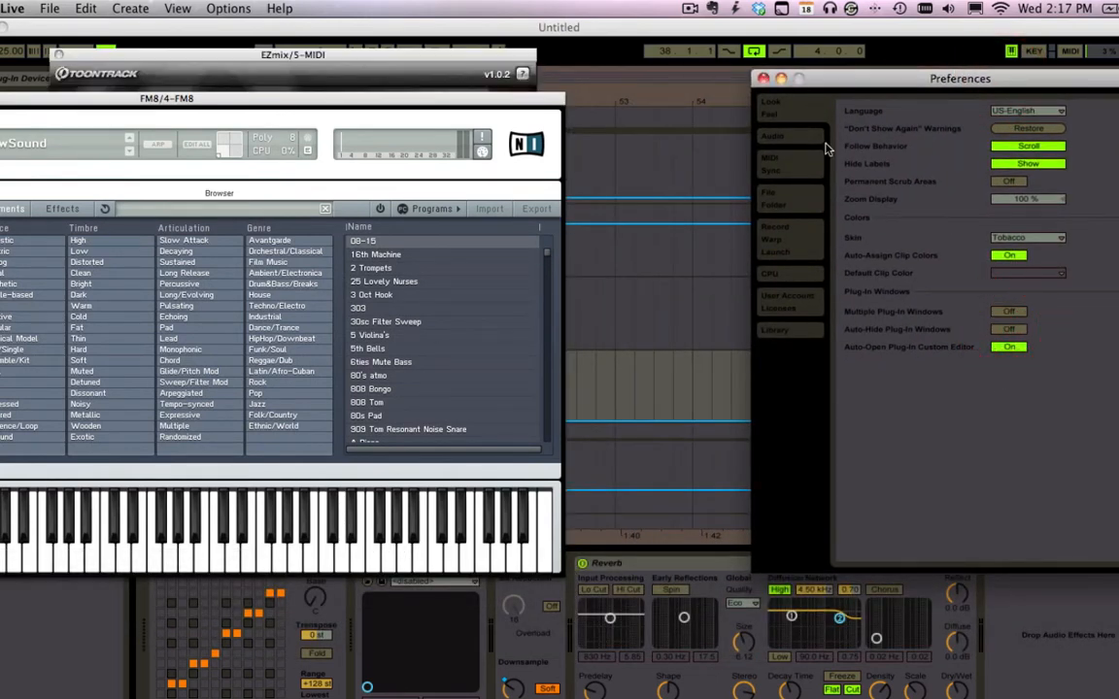
pyautogui.click(1009, 329)
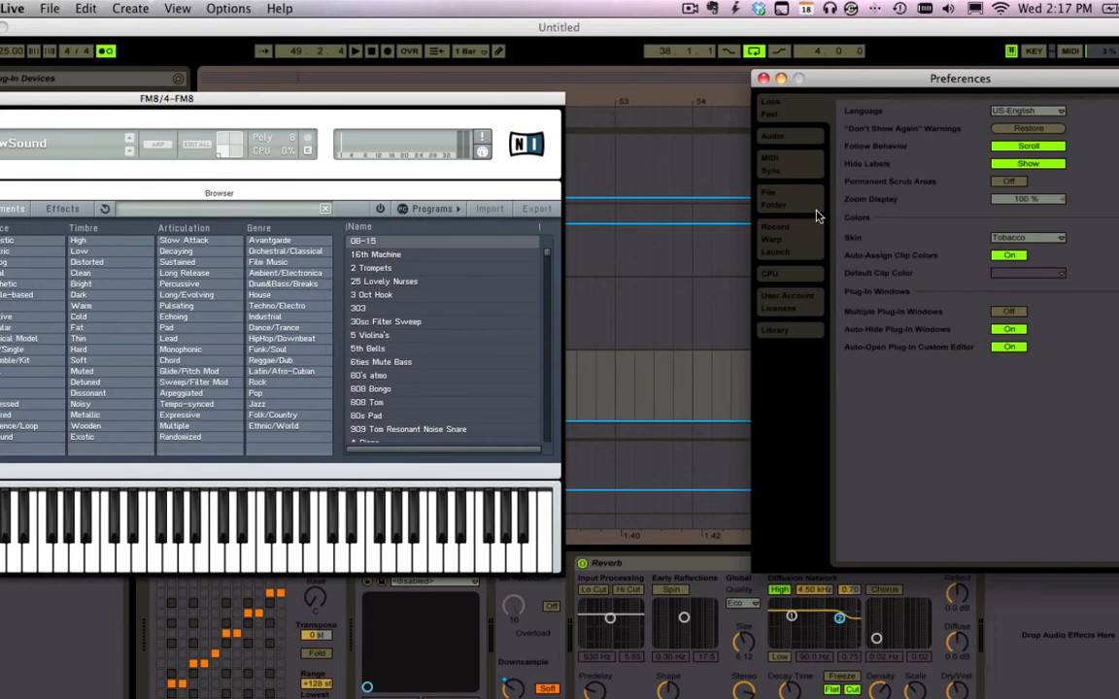
pyautogui.click(1009, 330)
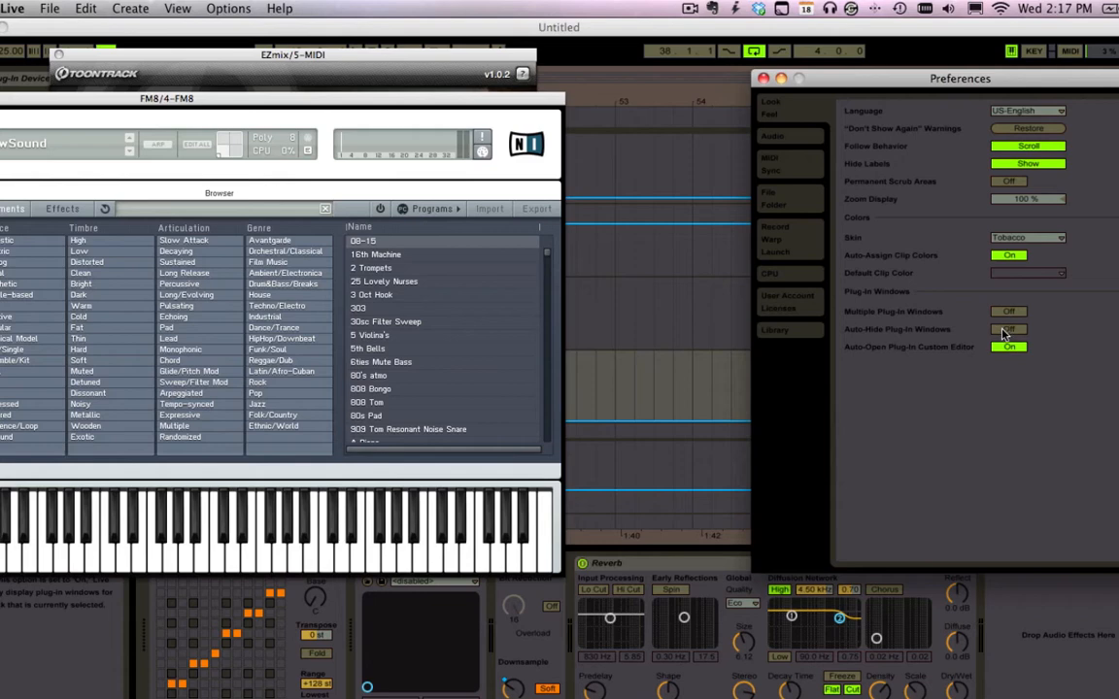
pyautogui.click(763, 78)
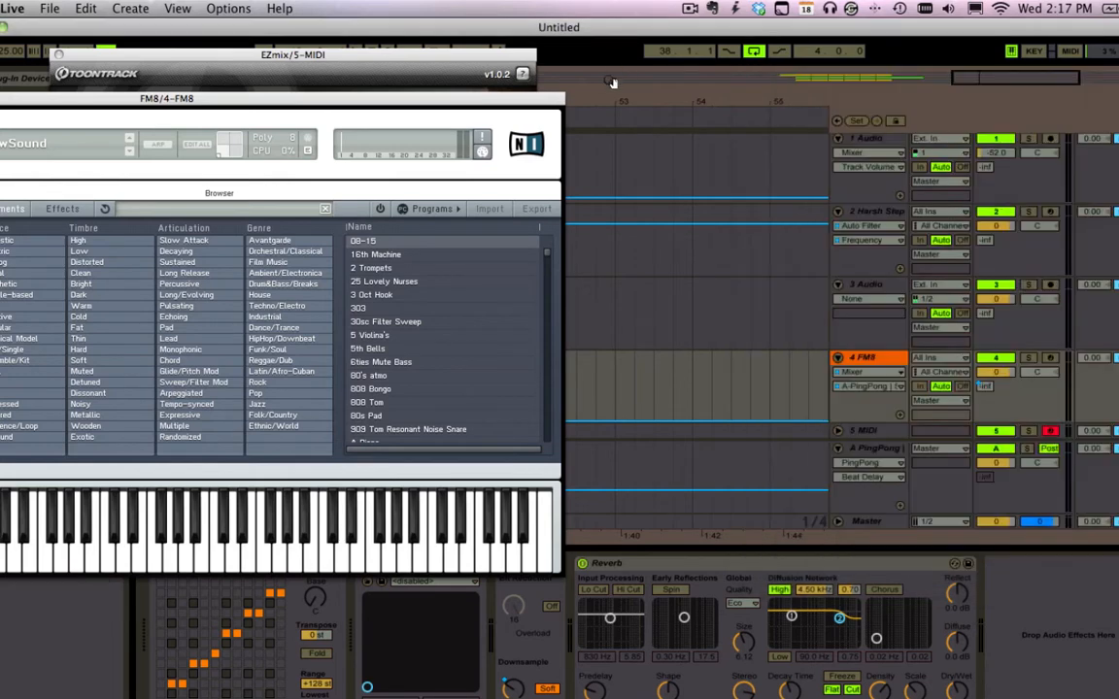
# Move the EZmix window partly clear of the FM8 window and bring FM8 to the front.
pyautogui.click(391, 79)
pyautogui.moveTo(324, 56); pyautogui.dragTo(536, 71)
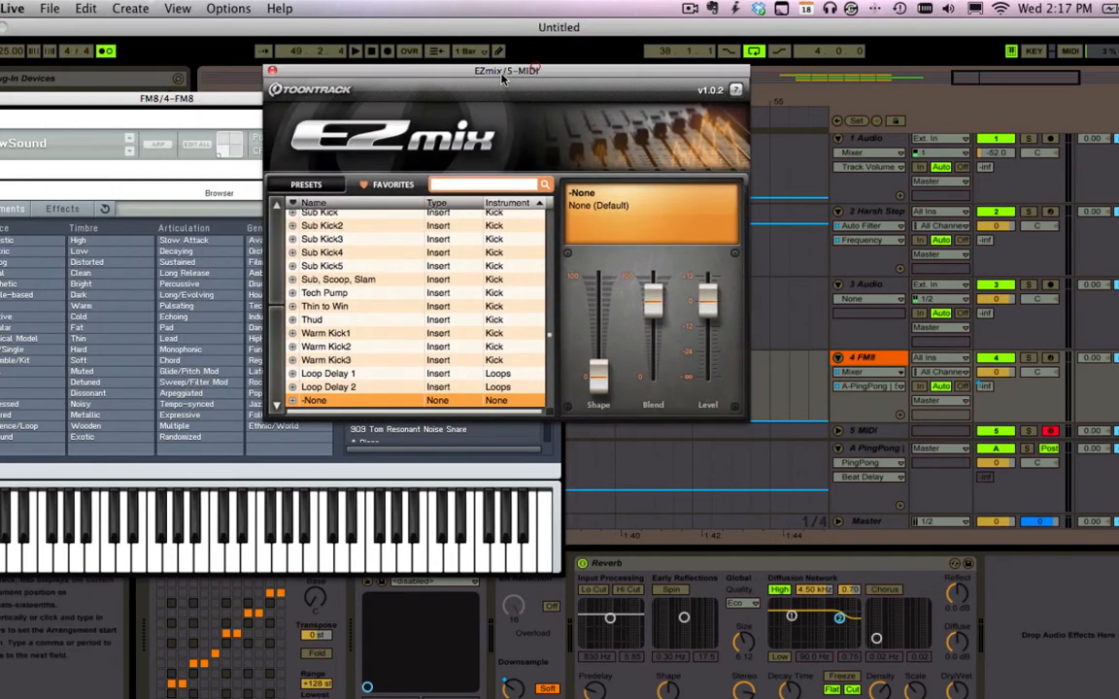
pyautogui.click(180, 98)
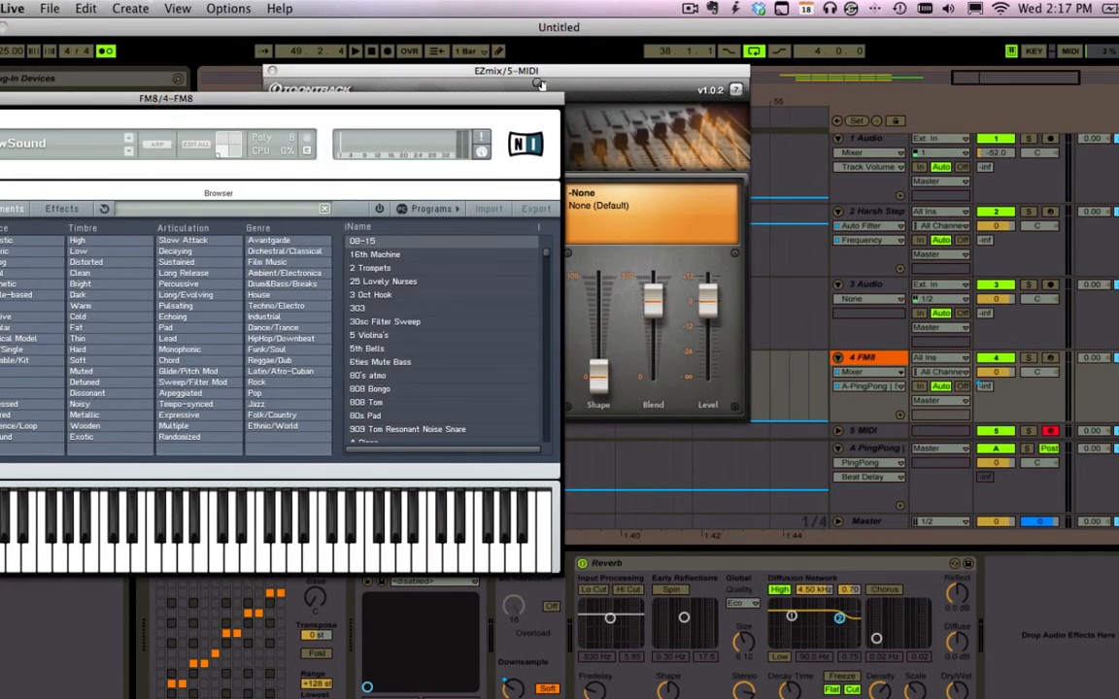
# Turn Auto-Hide Plug-In Windows and Multiple Plug-In Windows back on in the preferences, and close them.
pyautogui.press('super+comma')
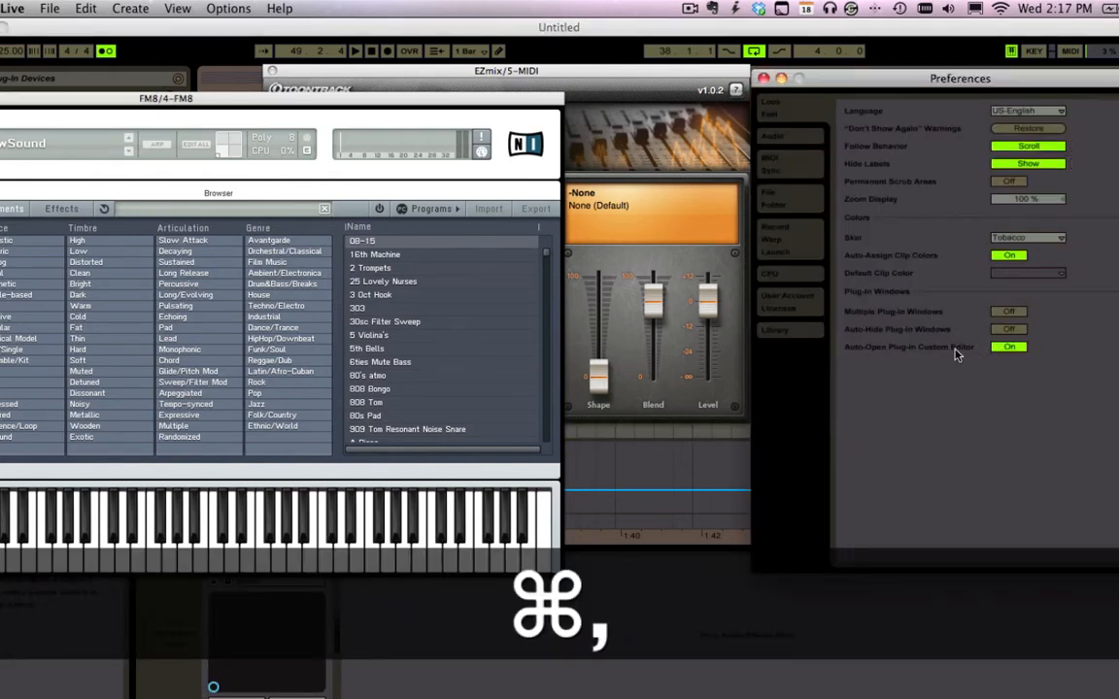
pyautogui.click(1008, 329)
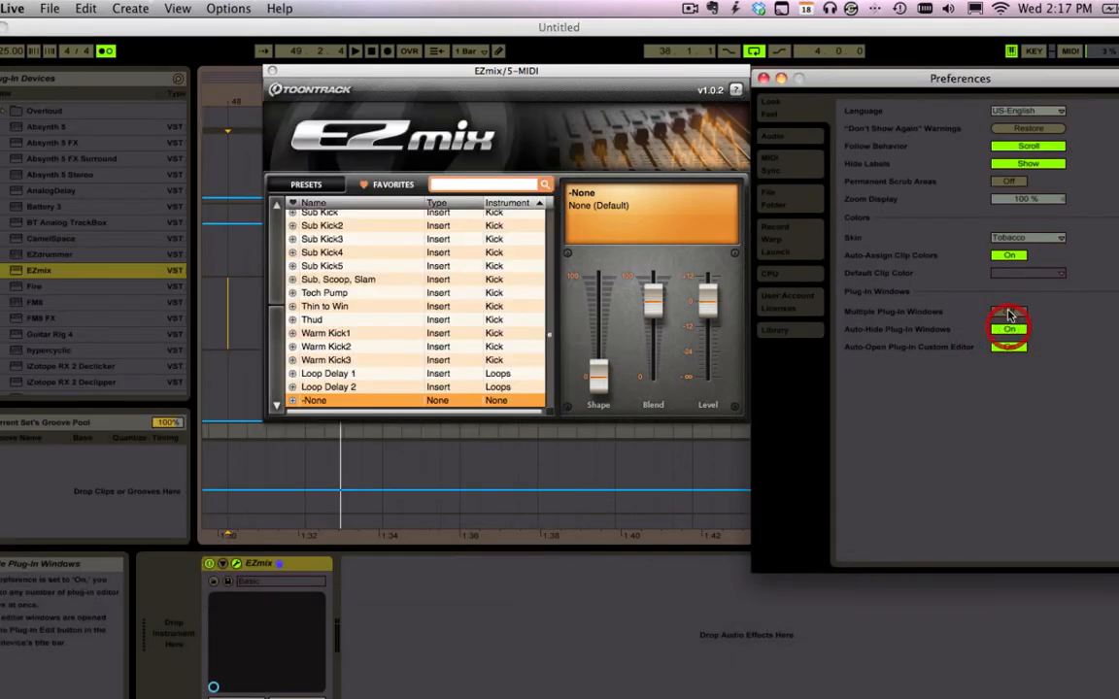
pyautogui.click(1008, 311)
pyautogui.click(763, 78)
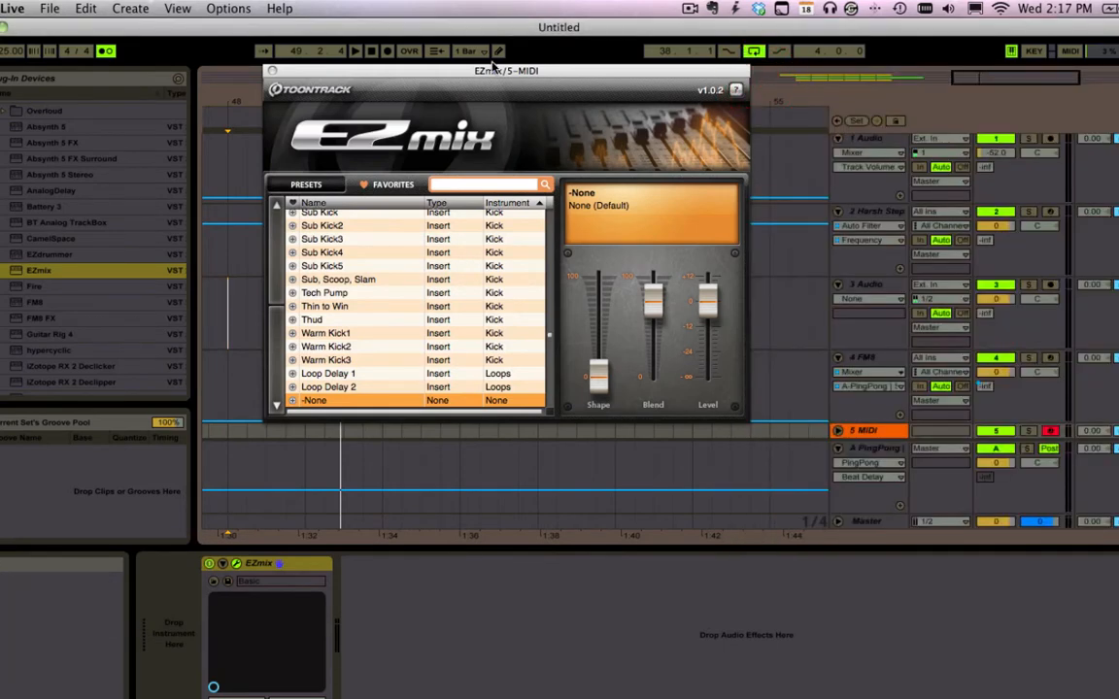
# Open the Audio preferences and review the Driver Type and Audio Input Device choices, keeping CoreAudio and Built-in Microphone (2 In, 0 Out).
pyautogui.click(296, 564)
pyautogui.click(296, 77)
pyautogui.press('super+comma')
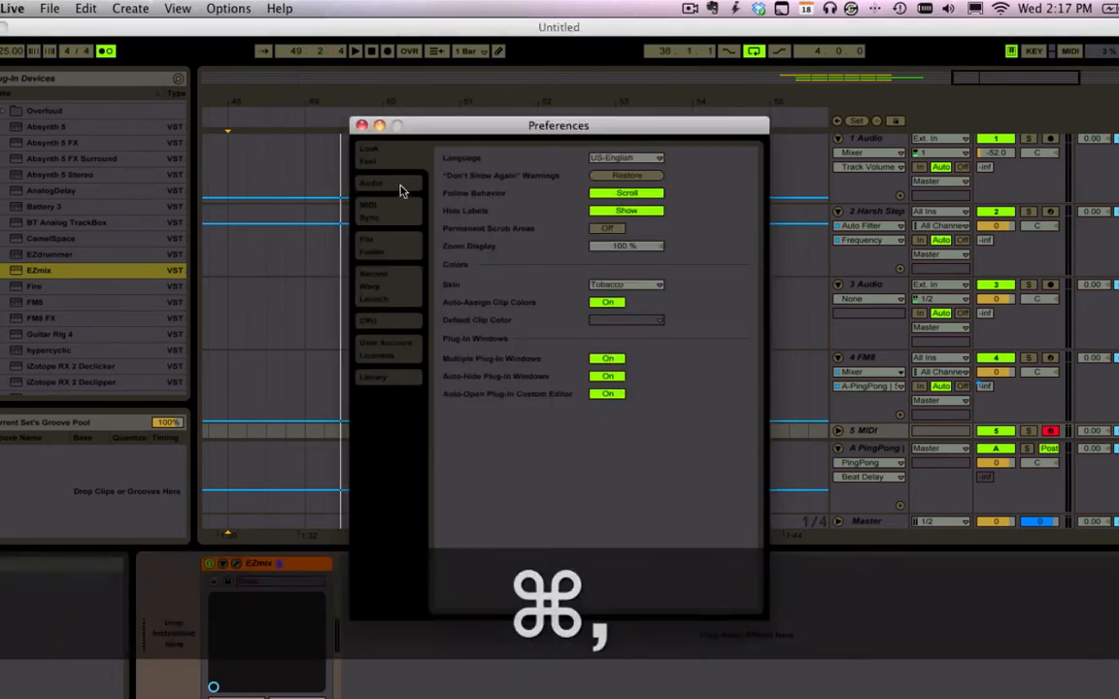
pyautogui.click(400, 184)
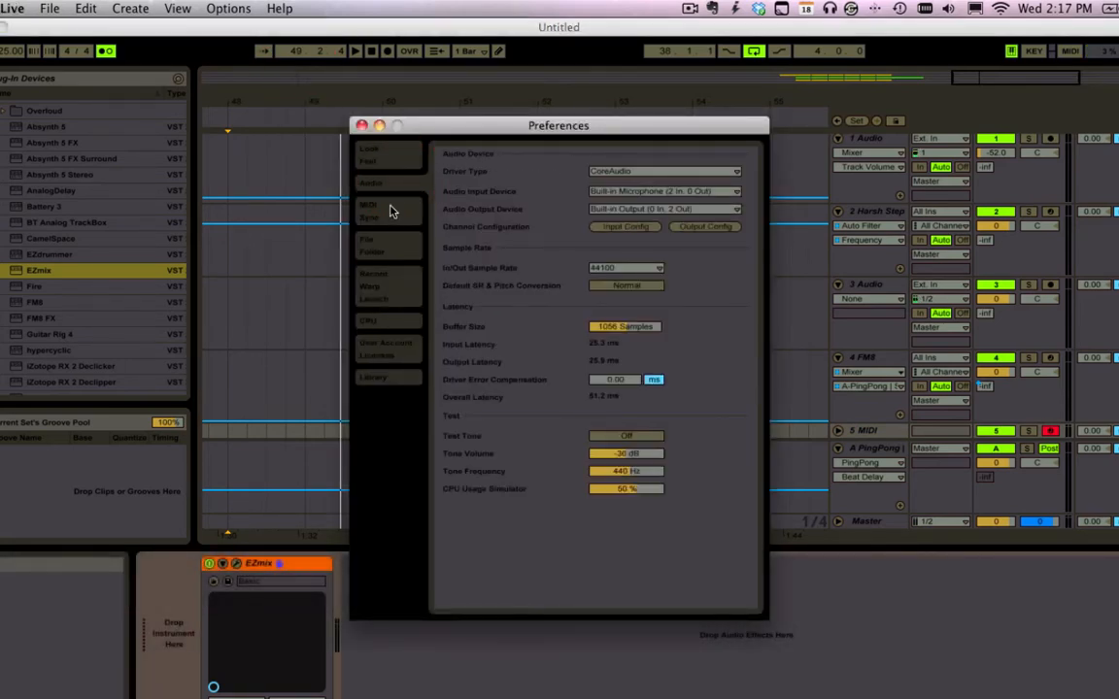
pyautogui.click(653, 171)
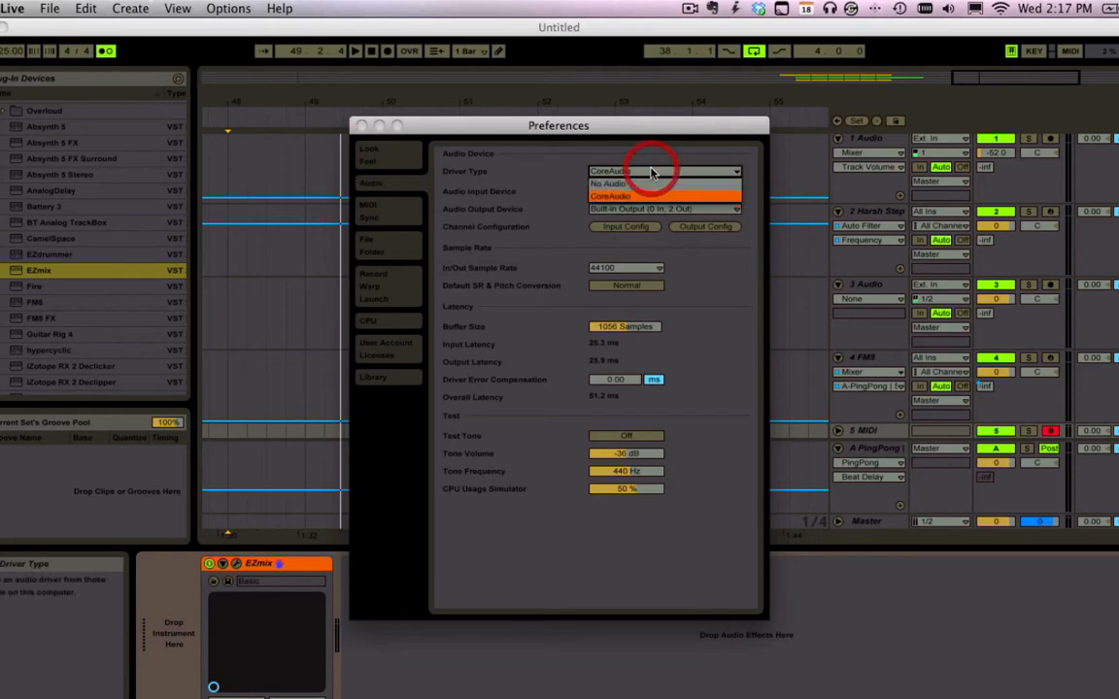
pyautogui.click(622, 175)
pyautogui.click(619, 192)
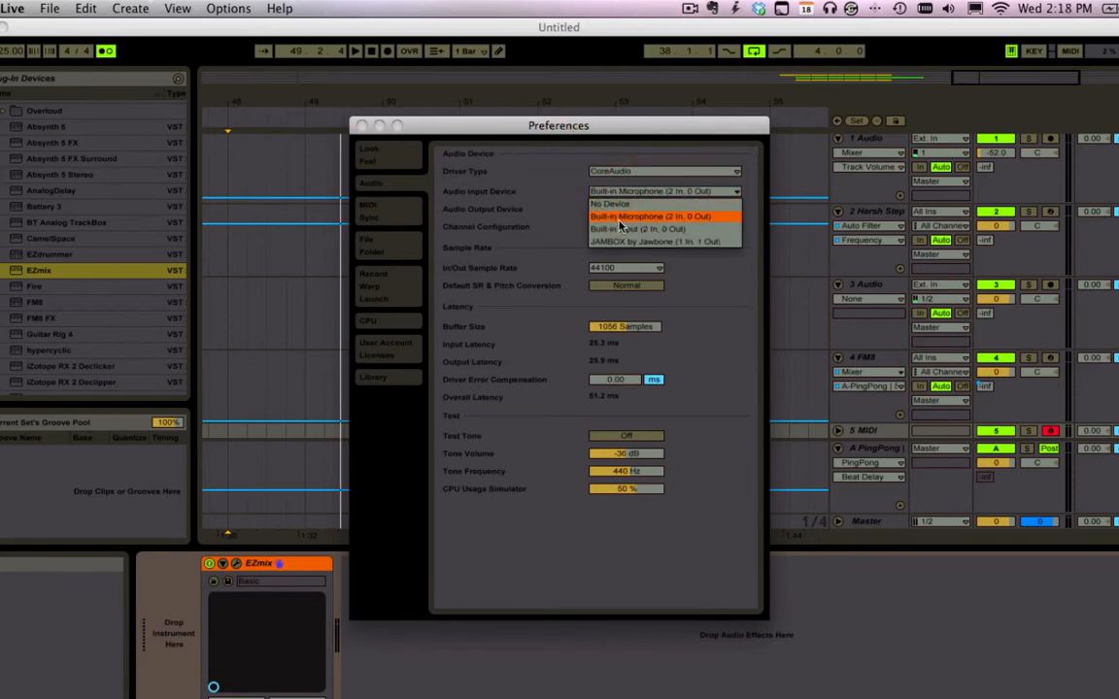
pyautogui.click(621, 215)
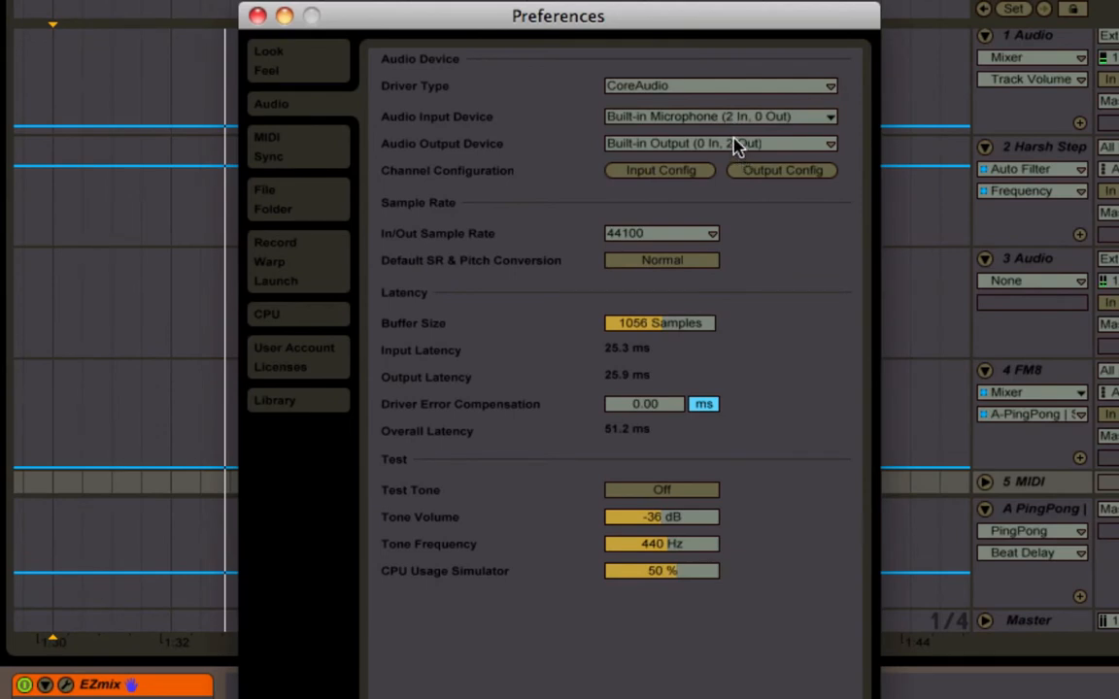
# Check the In/Out Sample Rate choices and switch Default SR & Pitch Conversion to High Quality and back to Normal.
pyautogui.click(627, 232)
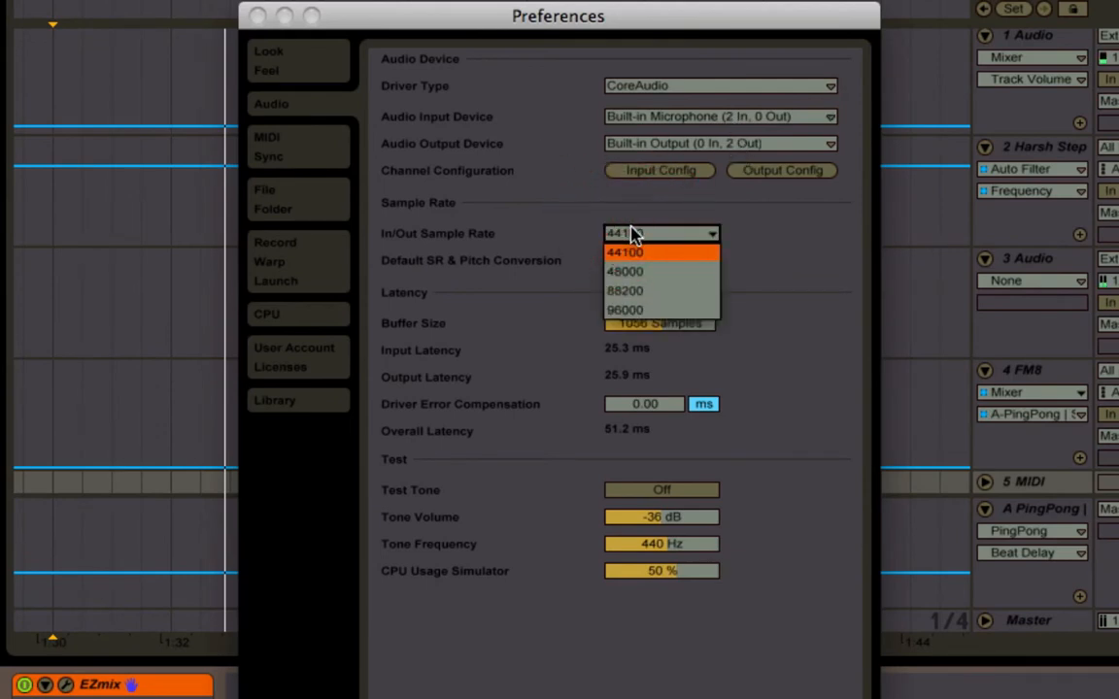
pyautogui.click(631, 233)
pyautogui.click(632, 264)
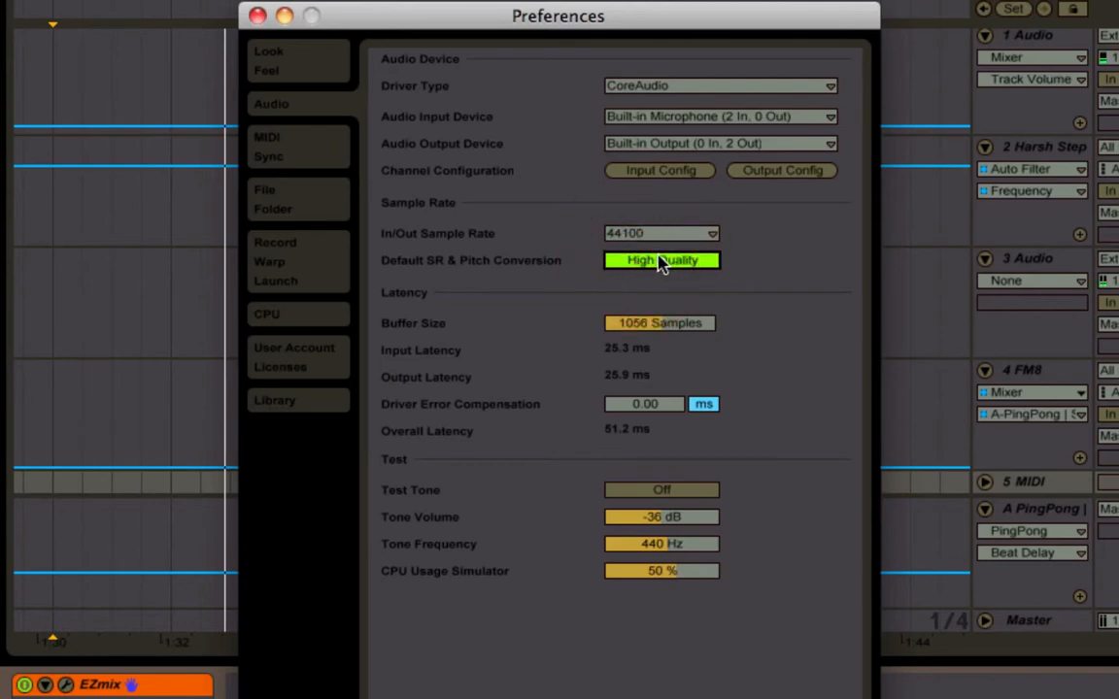
pyautogui.click(660, 262)
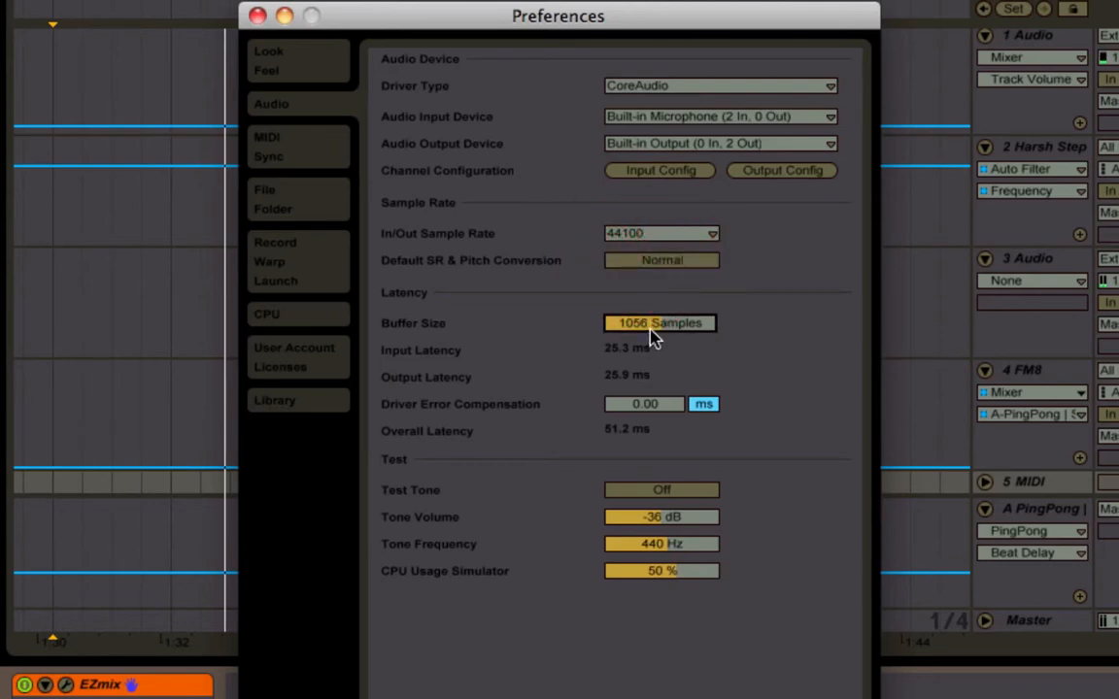
# Leave Driver Error Compensation at 0.00 ms and switch the Test Tone on and off again.
pyautogui.moveTo(629, 407); pyautogui.dragTo(655, 394)
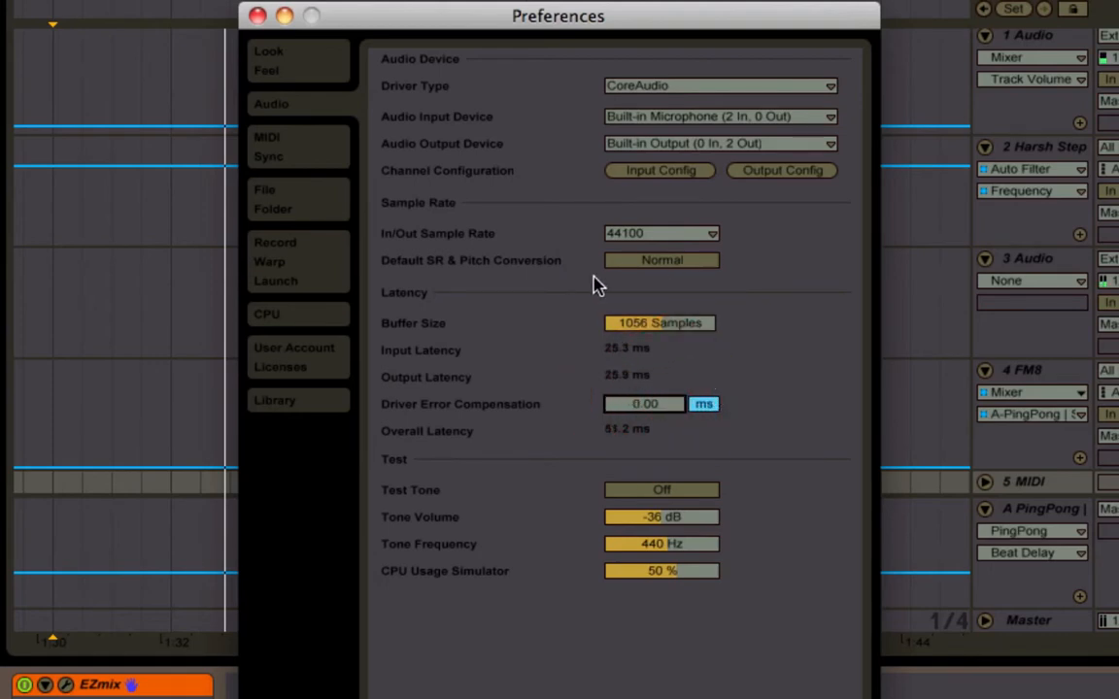
pyautogui.click(653, 492)
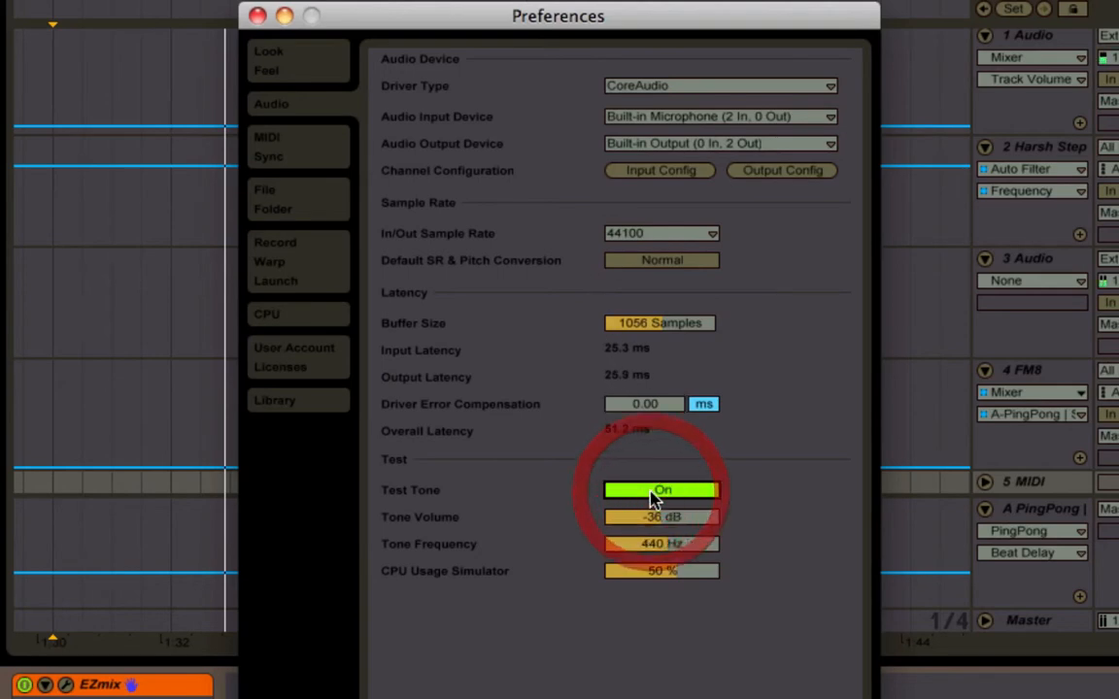
pyautogui.click(653, 492)
# Open the MIDI/Sync preferences and inspect the control surface choices for the first slot.
pyautogui.click(307, 161)
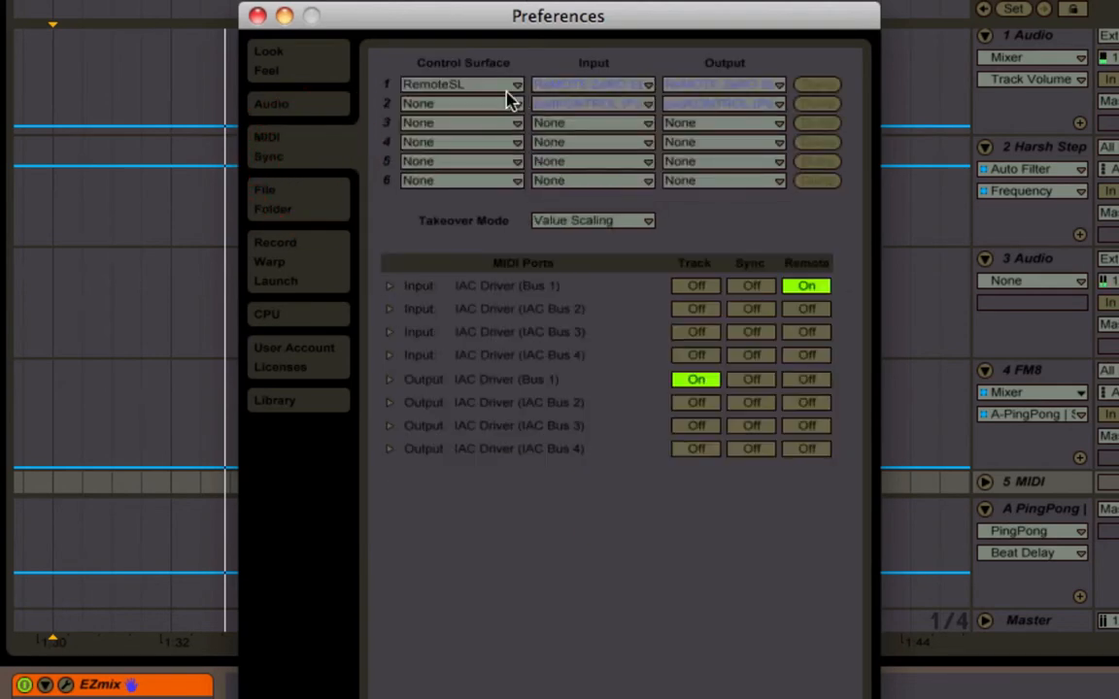
pyautogui.click(457, 84)
pyautogui.click(456, 84)
# Open the File/Folder preferences and reposition the Preferences window.
pyautogui.click(305, 214)
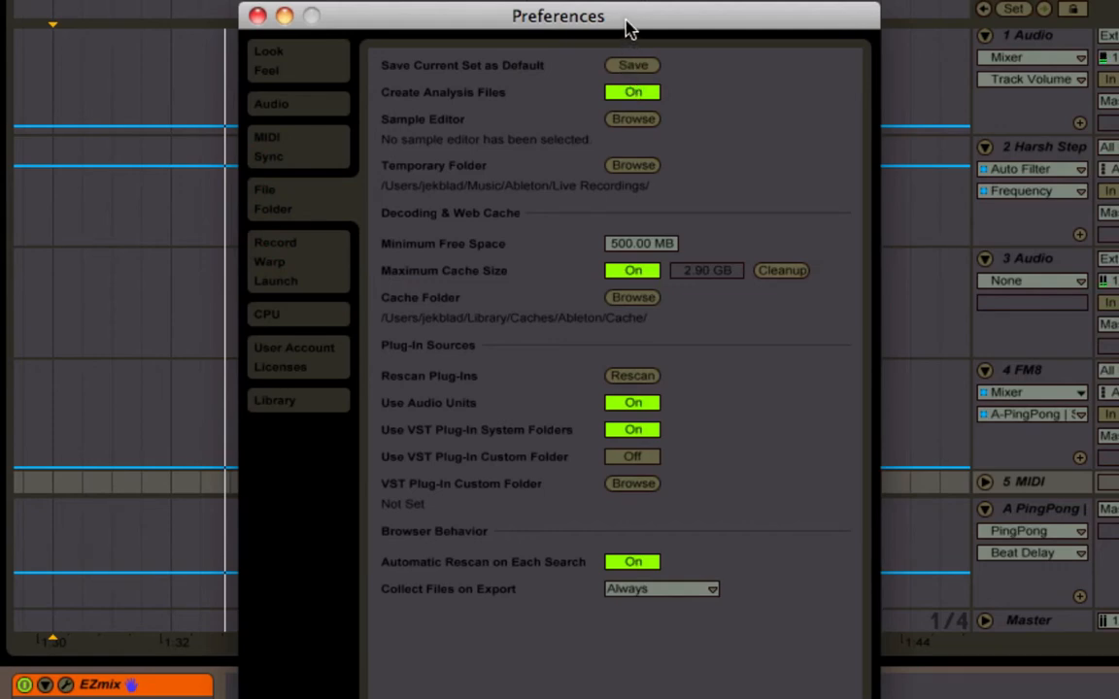
pyautogui.moveTo(630, 17); pyautogui.dragTo(1037, 592)
pyautogui.moveTo(859, 586); pyautogui.dragTo(643, 2)
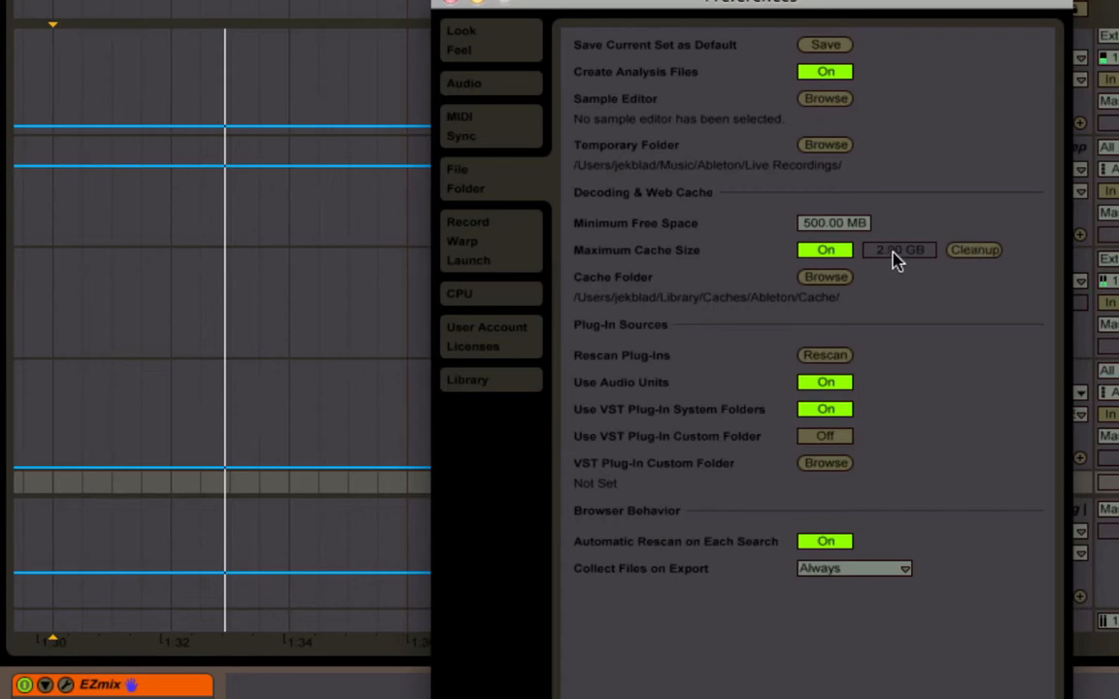
# Run the decoding cache cleanup and browse the Cache folder without choosing a new location.
pyautogui.click(974, 252)
pyautogui.click(835, 279)
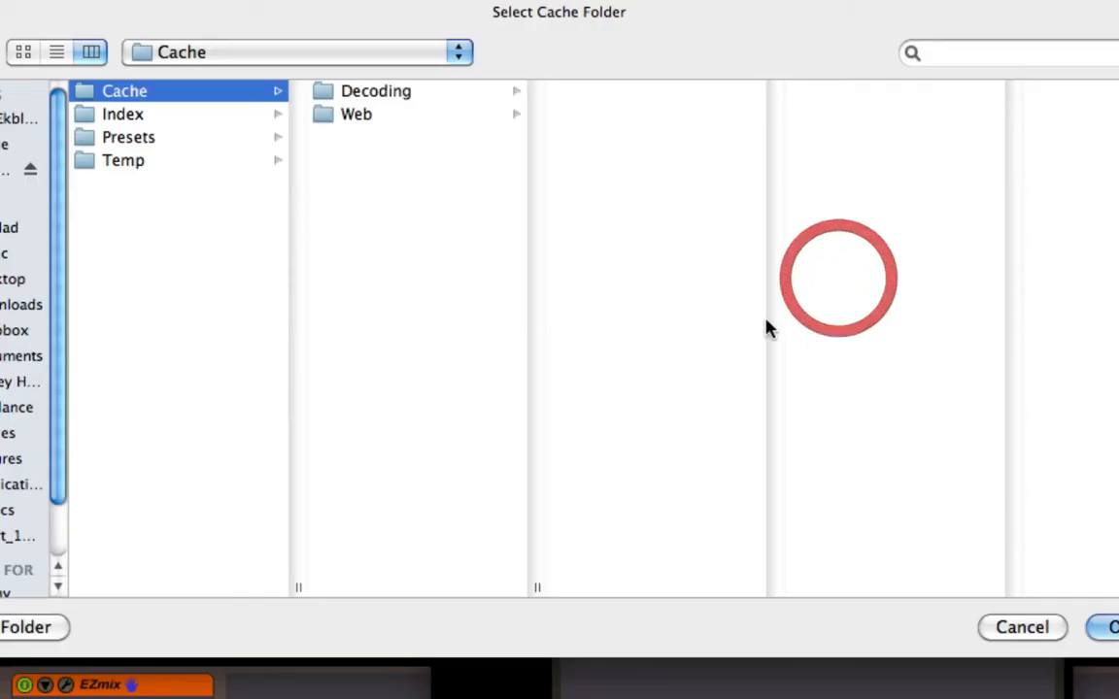
pyautogui.click(391, 116)
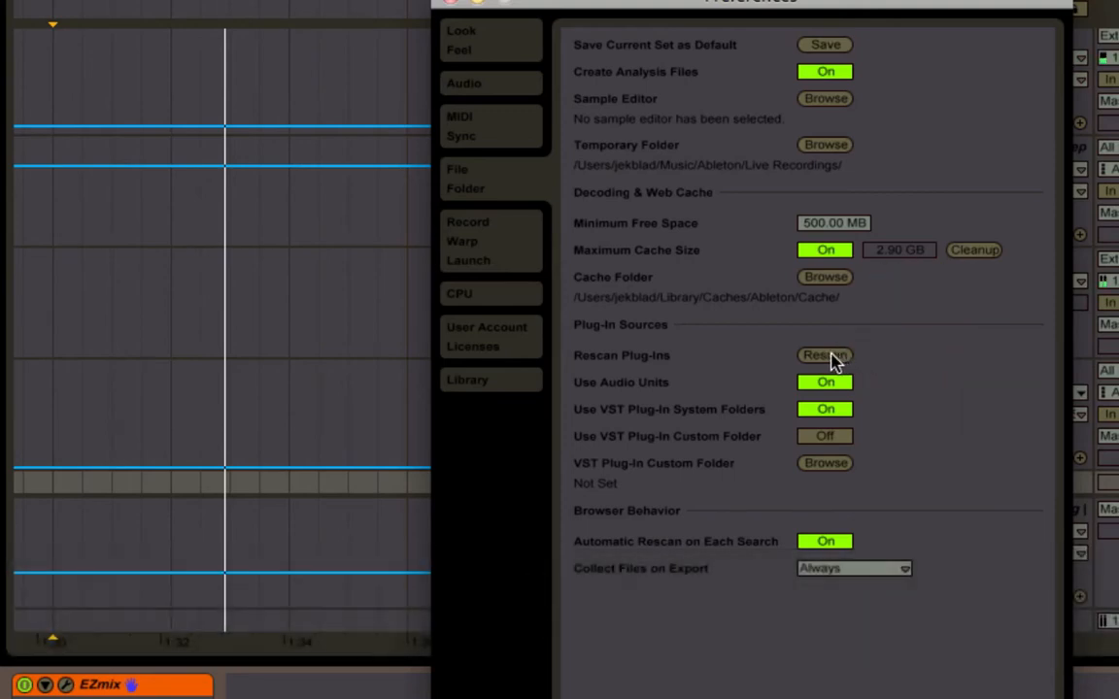
# Rescan the plug-ins, turn off Automatic Rescan on Each Search, and close the preferences.
pyautogui.click(827, 356)
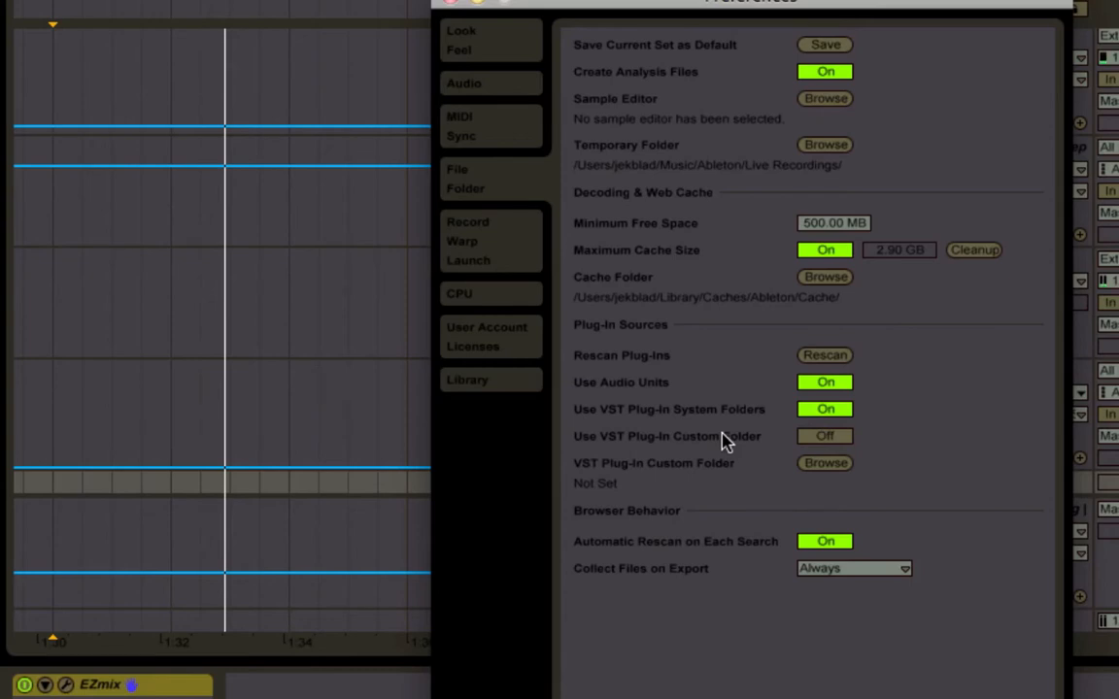
pyautogui.click(727, 475)
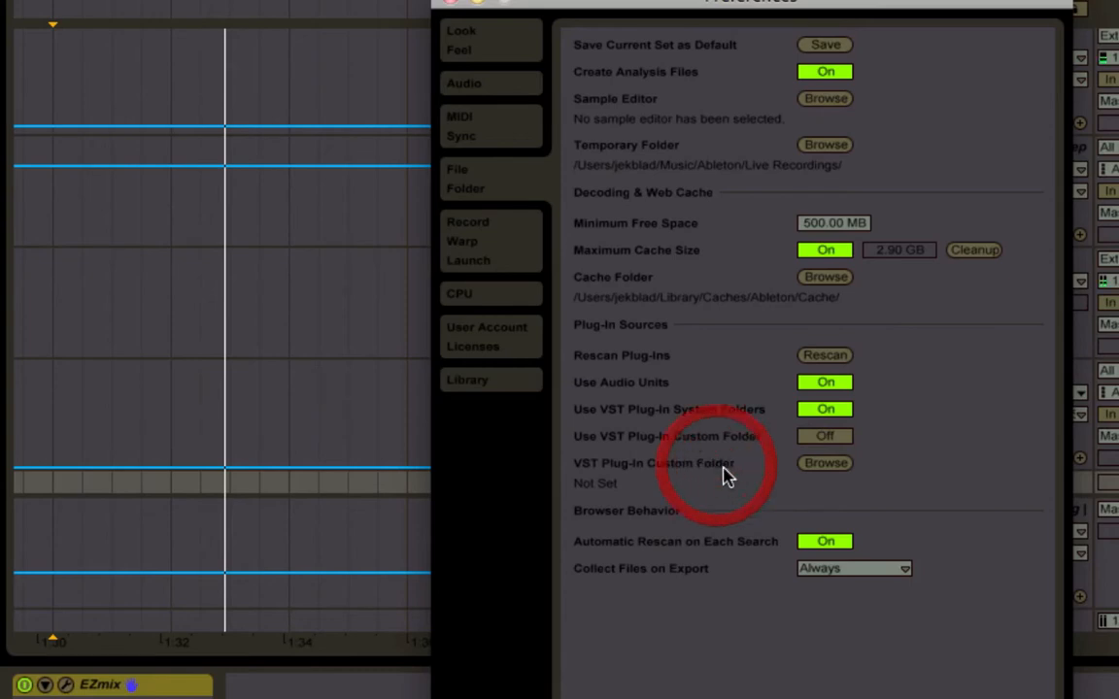
pyautogui.click(728, 552)
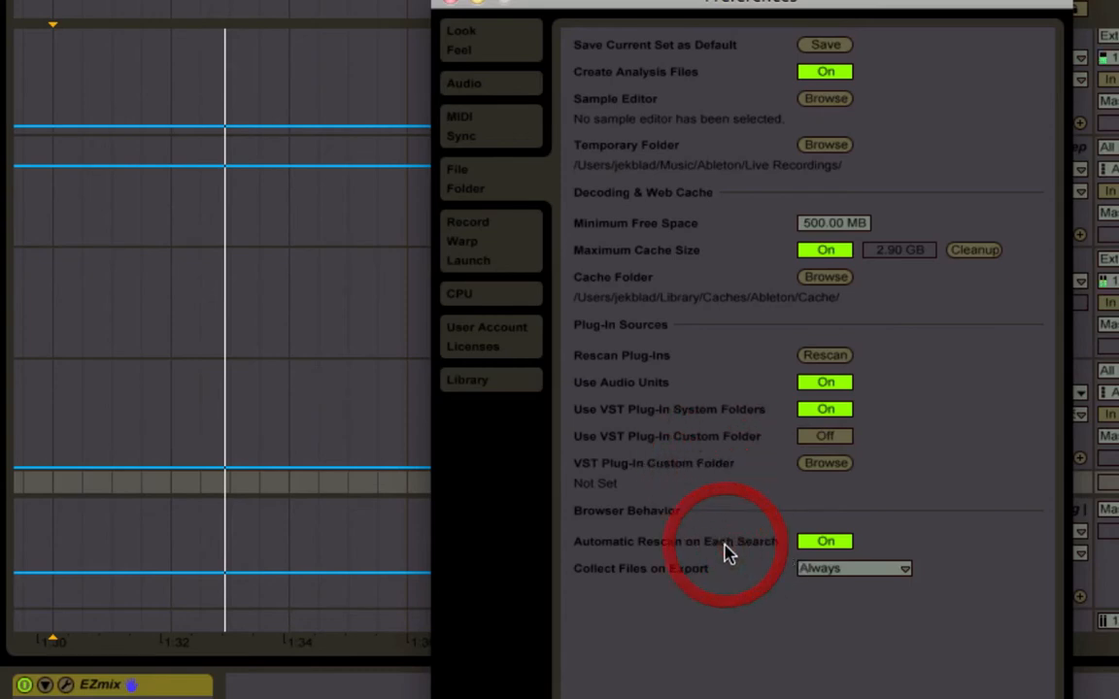
pyautogui.click(826, 542)
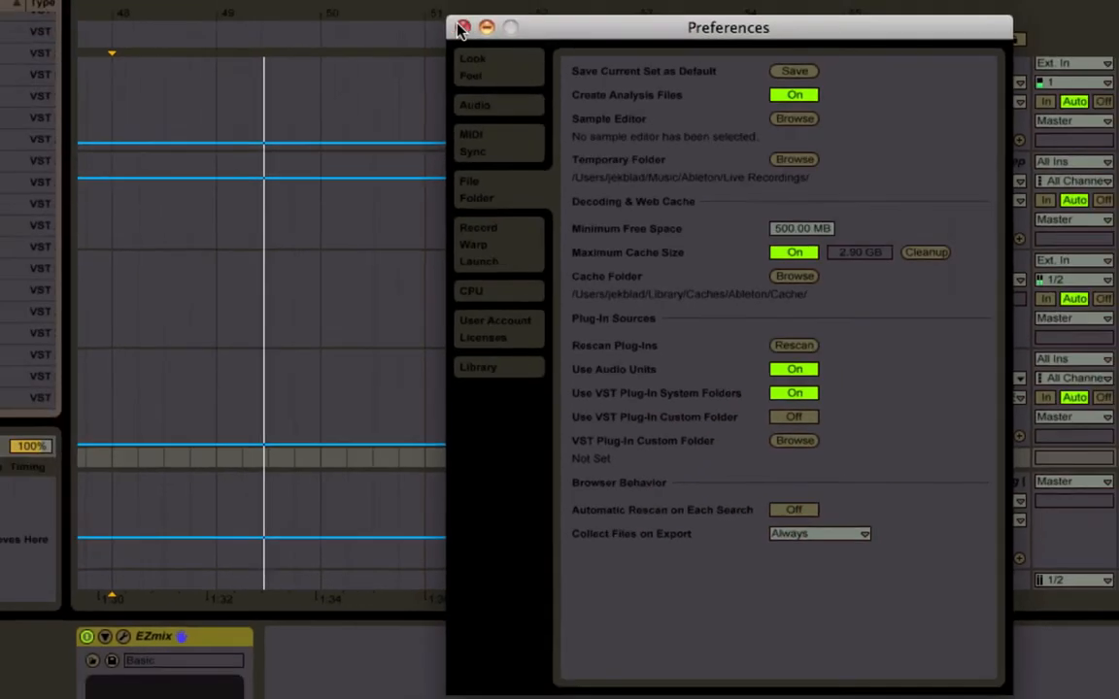
pyautogui.click(460, 27)
# Show the Live Devices browser, search it for "delay", and look through the results.
pyautogui.click(10, 92)
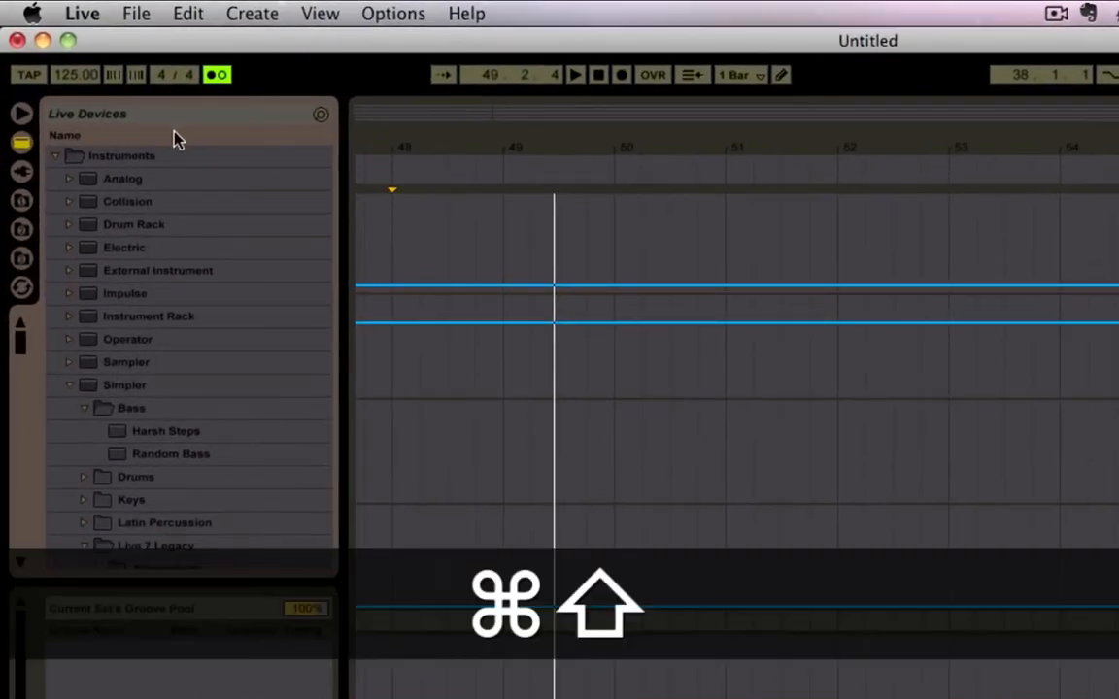
pyautogui.press('super+shift+f')
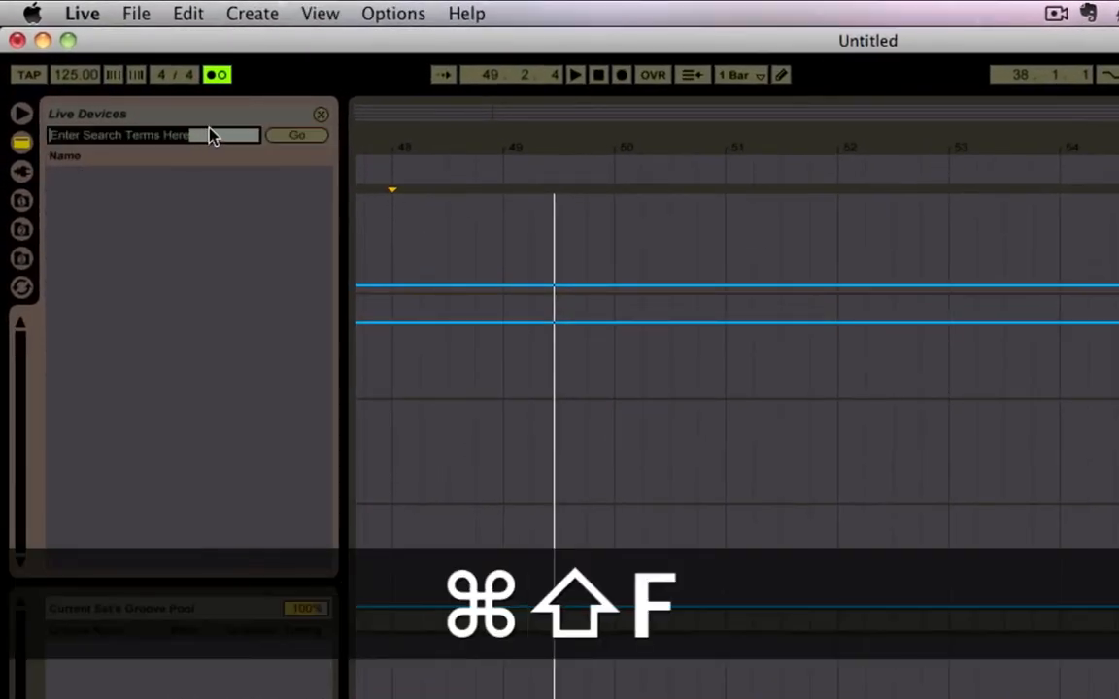
pyautogui.click(321, 115)
pyautogui.click(320, 114)
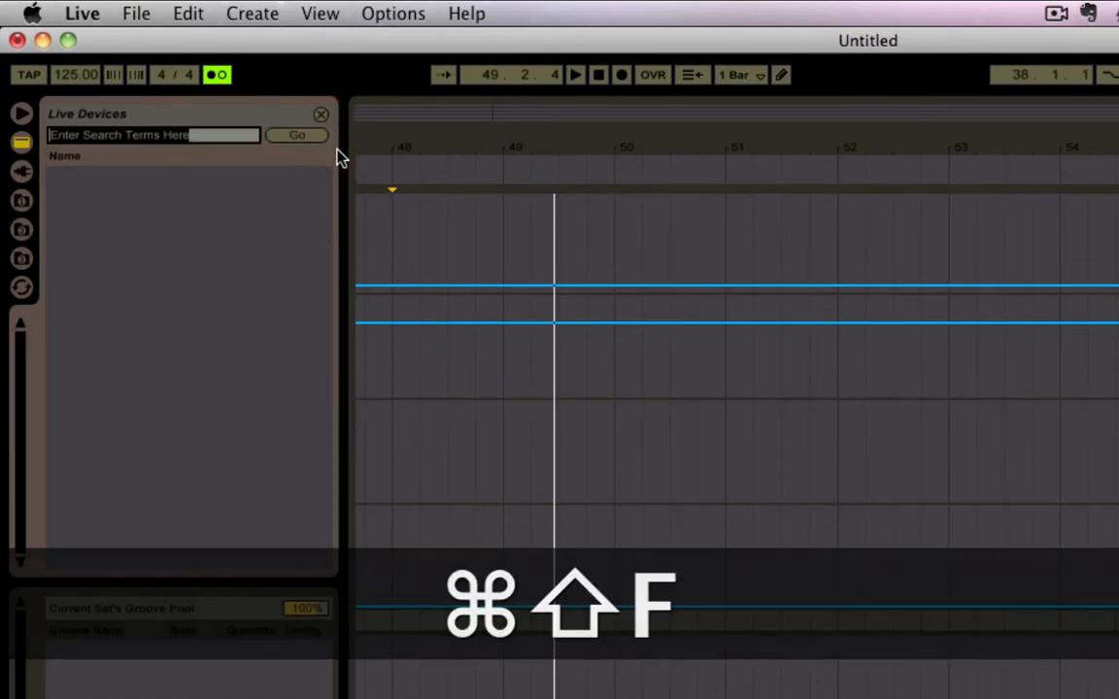
pyautogui.click(321, 113)
pyautogui.click(321, 114)
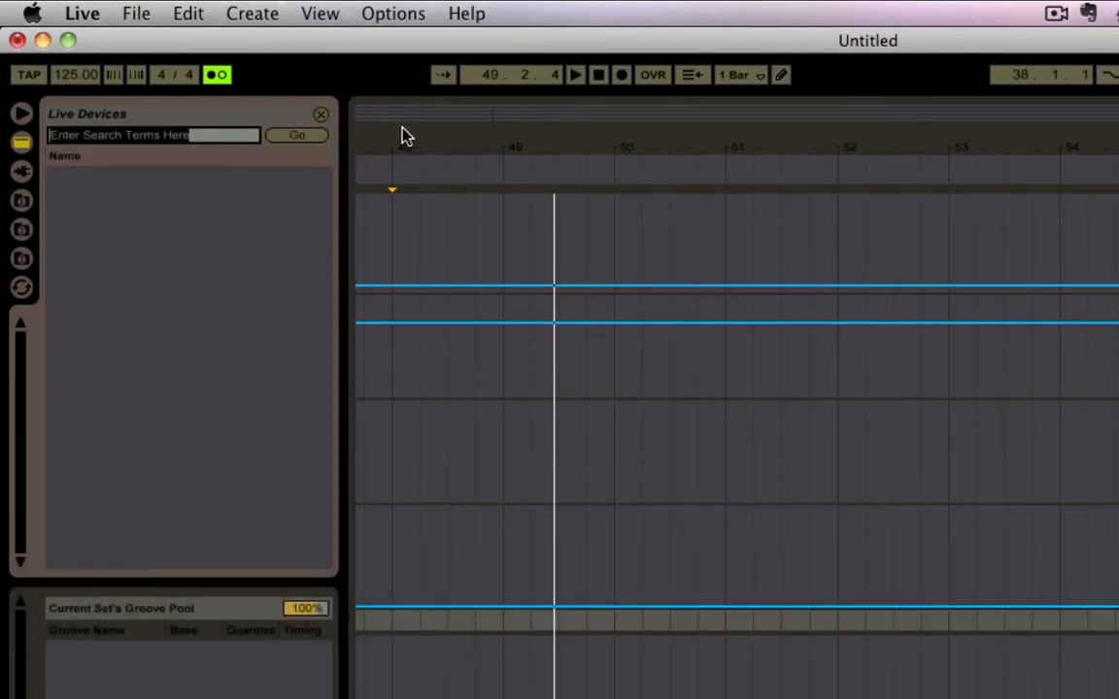
pyautogui.write('delay')
pyautogui.press('Return')
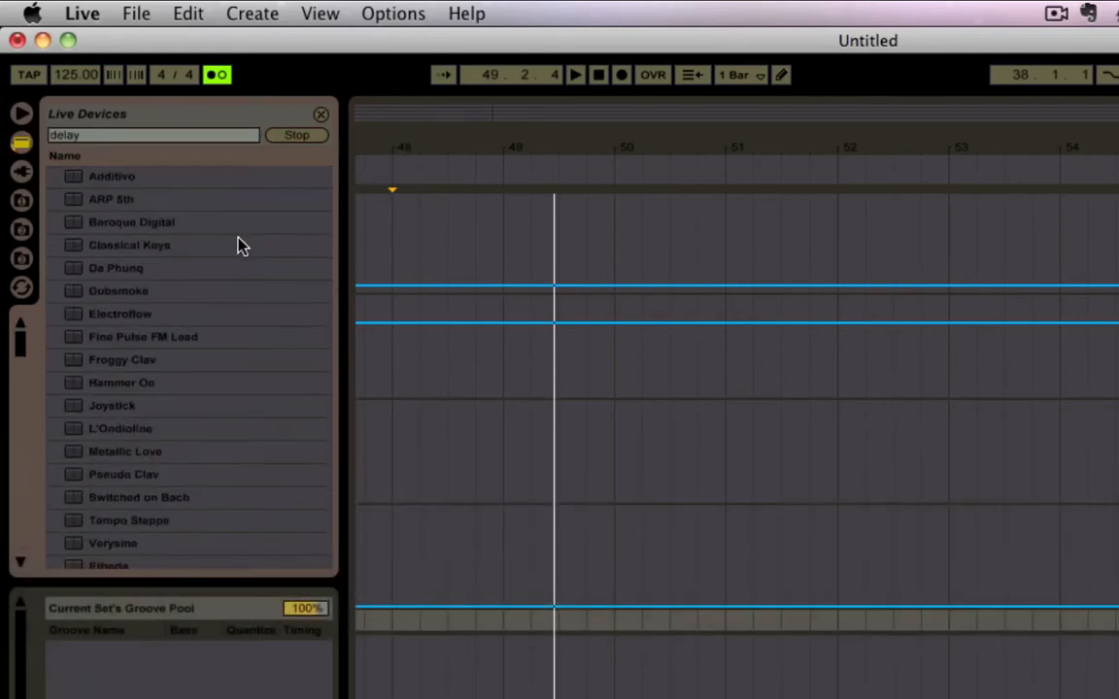
pyautogui.scroll(-10, 238, 245)
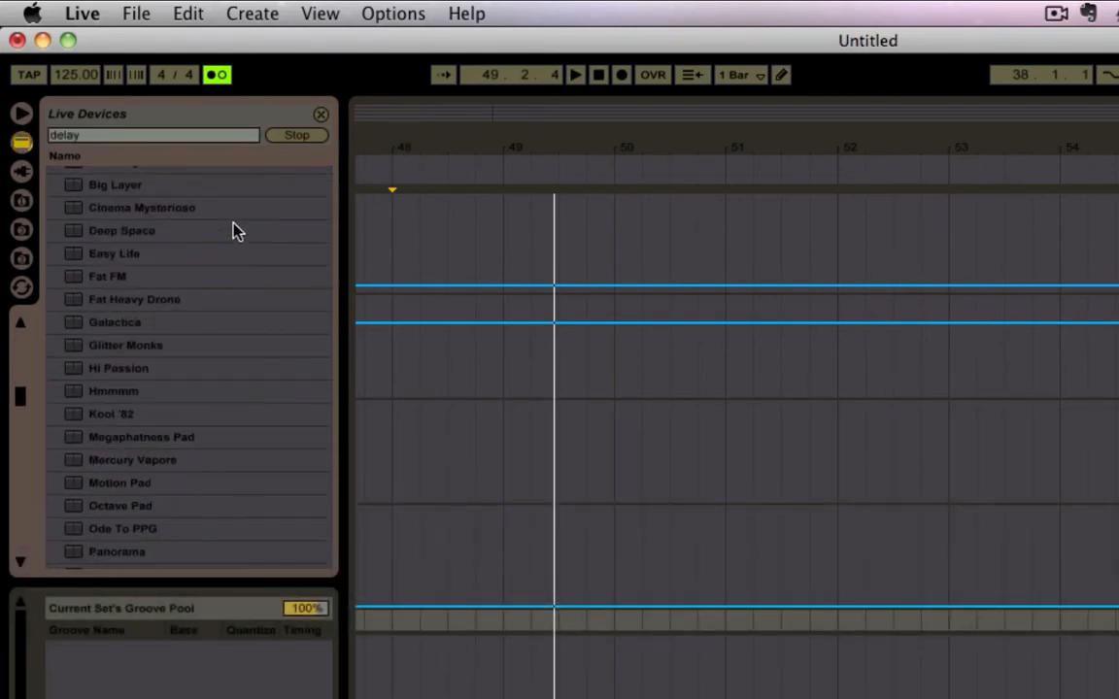
pyautogui.scroll(10, 233, 224)
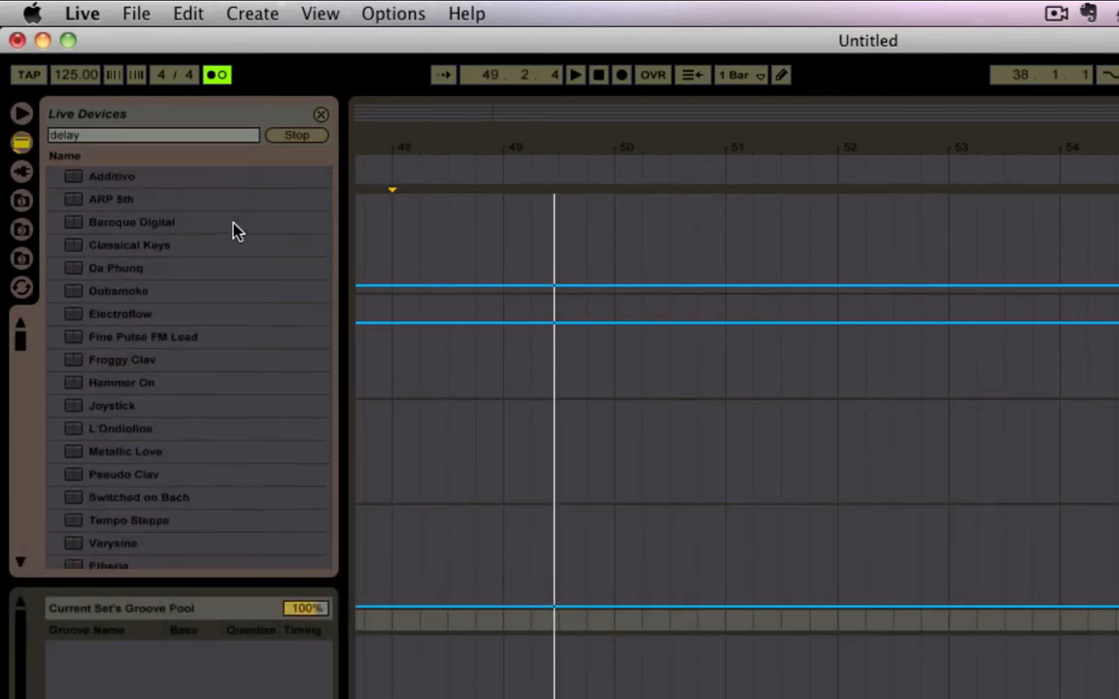
# Close the device search and browse down the full Live Devices list to the audio effects.
pyautogui.click(319, 115)
pyautogui.scroll(-15, 237, 245)
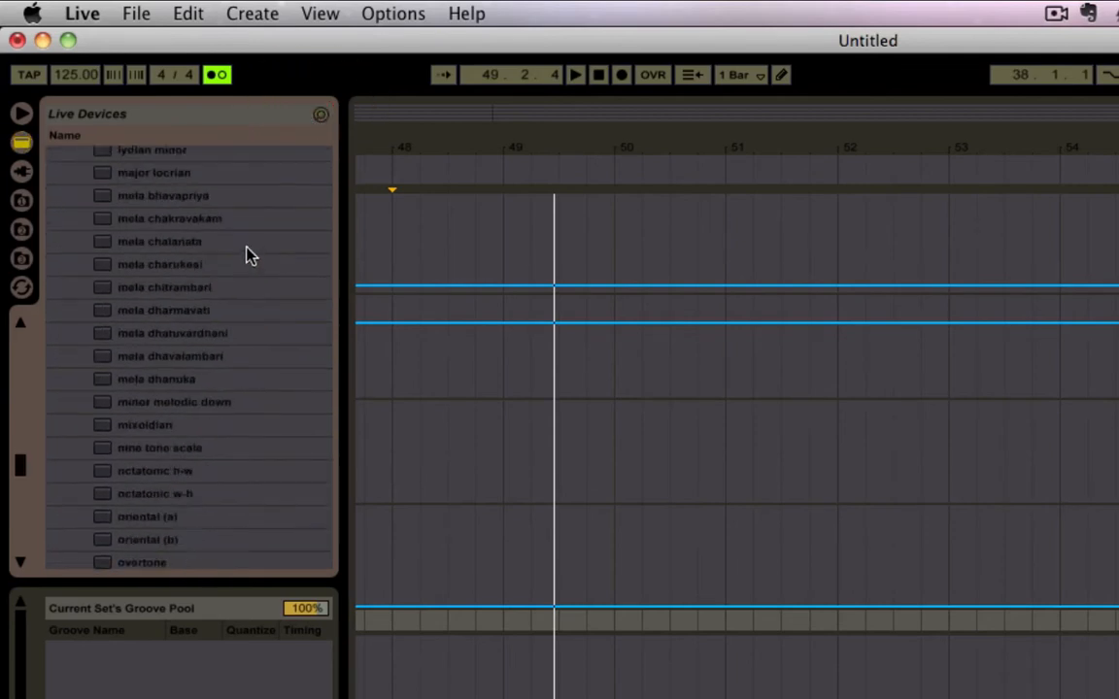
pyautogui.scroll(-15, 247, 247)
pyautogui.press('super+Tab')
pyautogui.press('super+Tab')
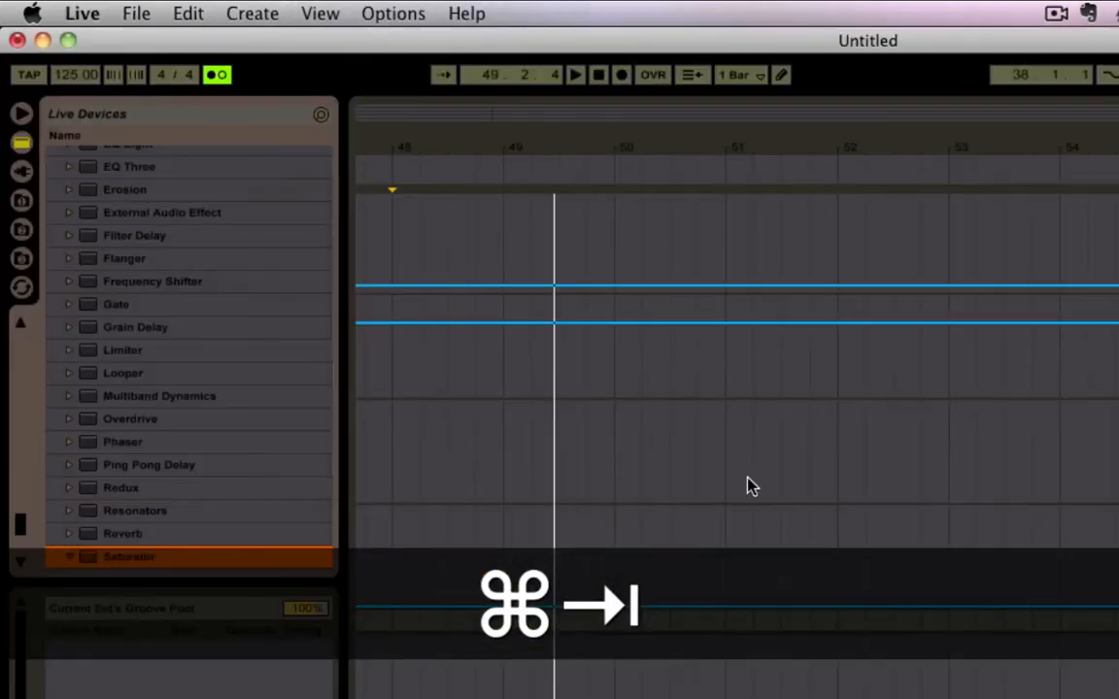
# In the File/Folder preferences, switch Automatic Rescan on Each Search on and back off, and choose Always for Collect Files on Export.
pyautogui.press('super+comma')
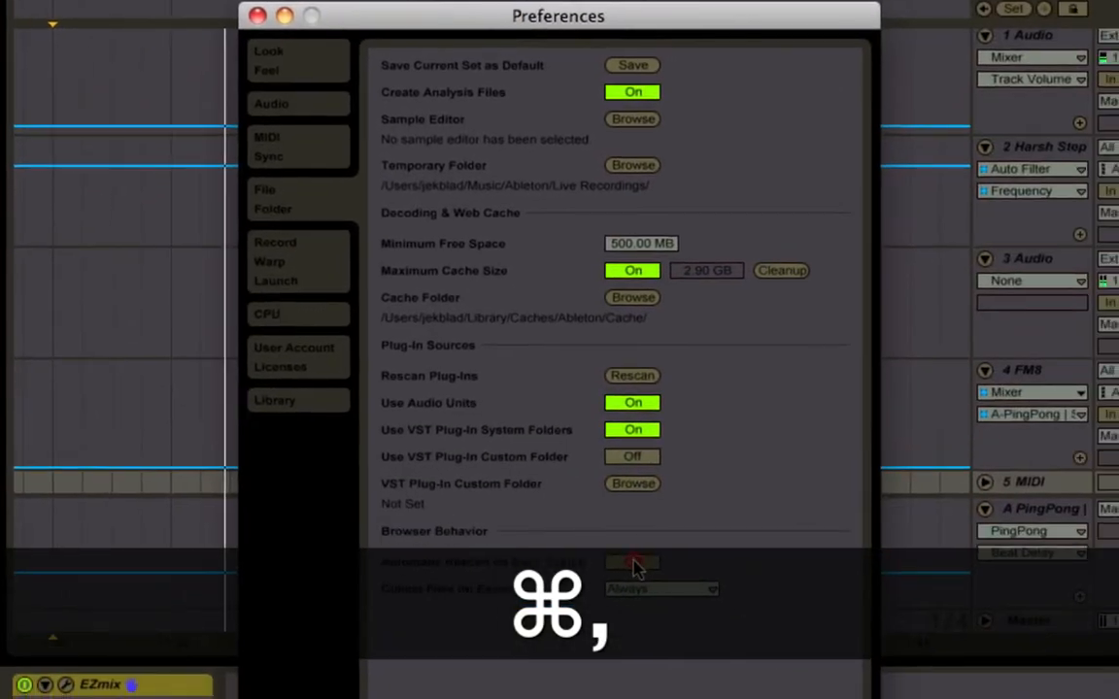
pyautogui.click(632, 562)
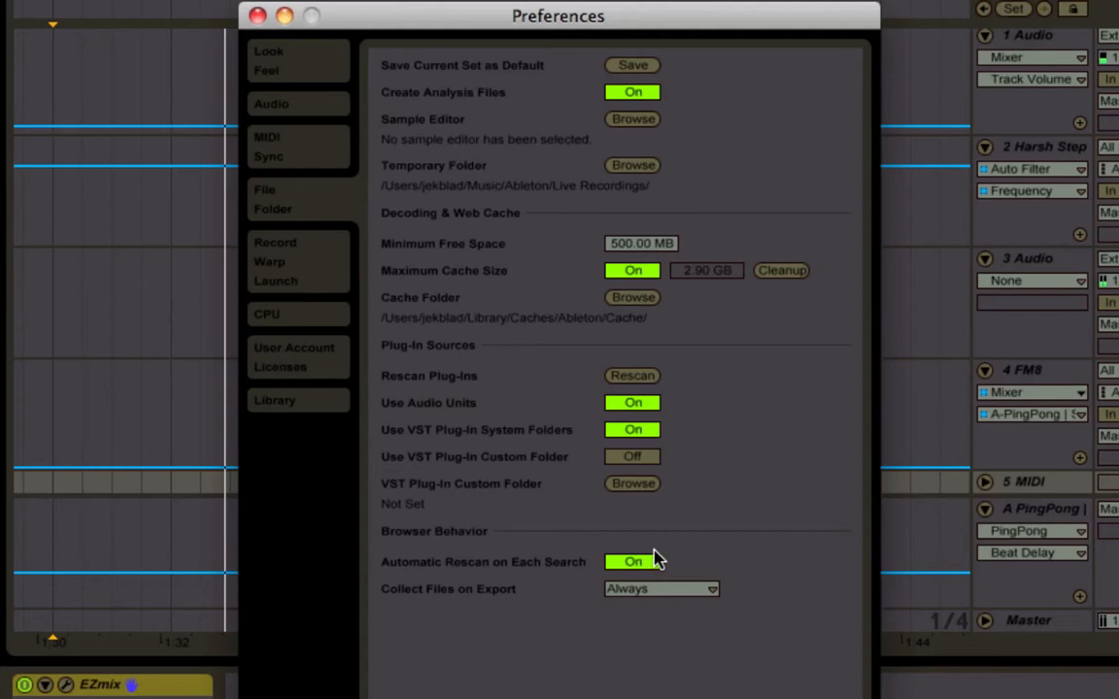
pyautogui.click(649, 563)
pyautogui.click(682, 591)
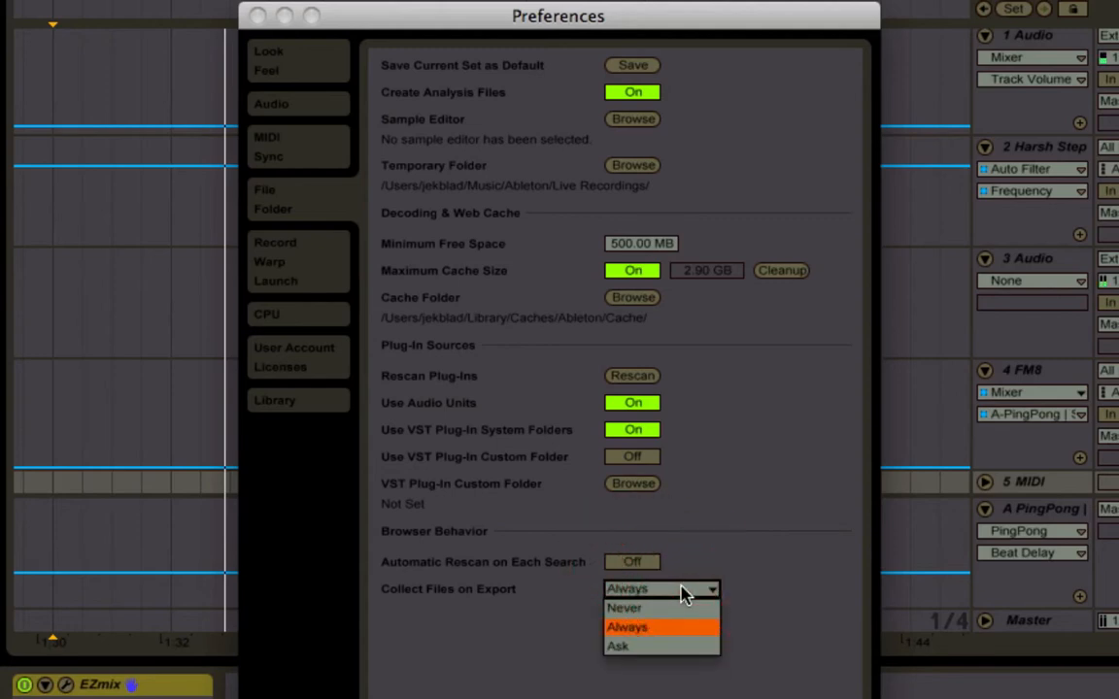
pyautogui.click(677, 629)
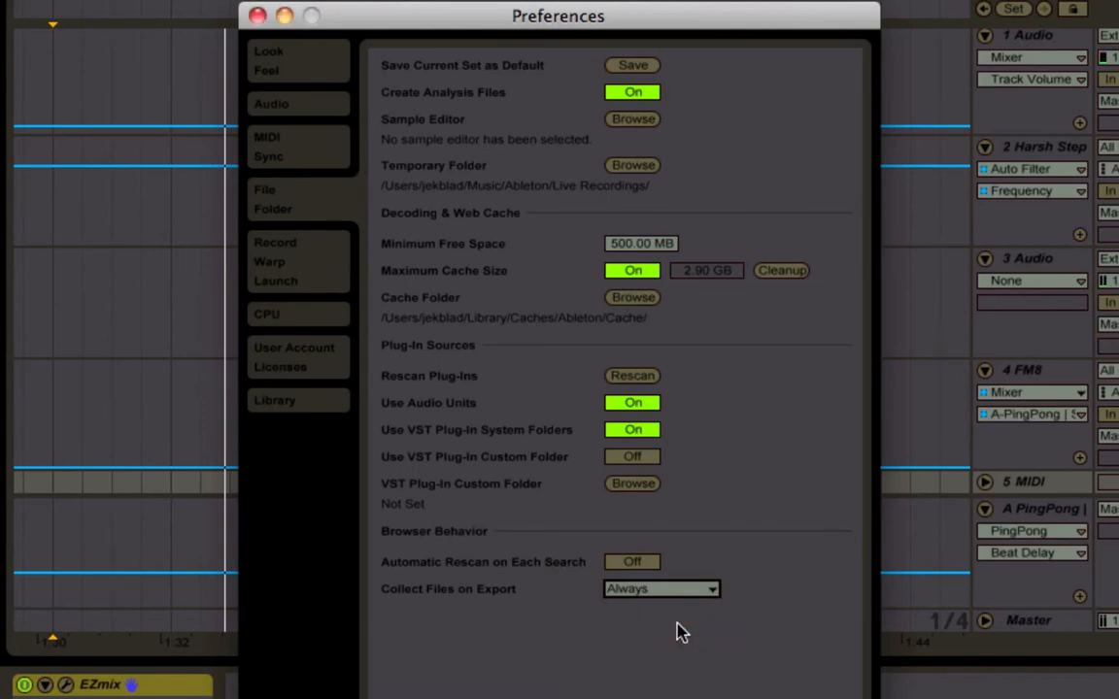
pyautogui.click(697, 506)
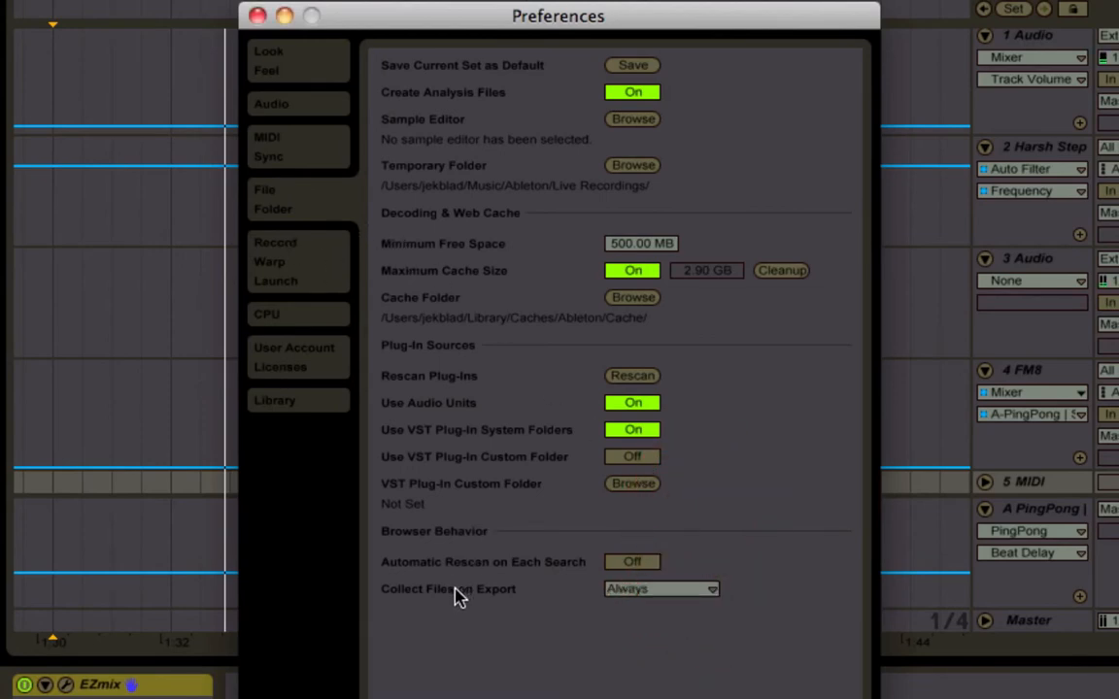
# On the Record/Warp/Launch preferences page, review the recording File Type options and keep Wav.
pyautogui.click(274, 243)
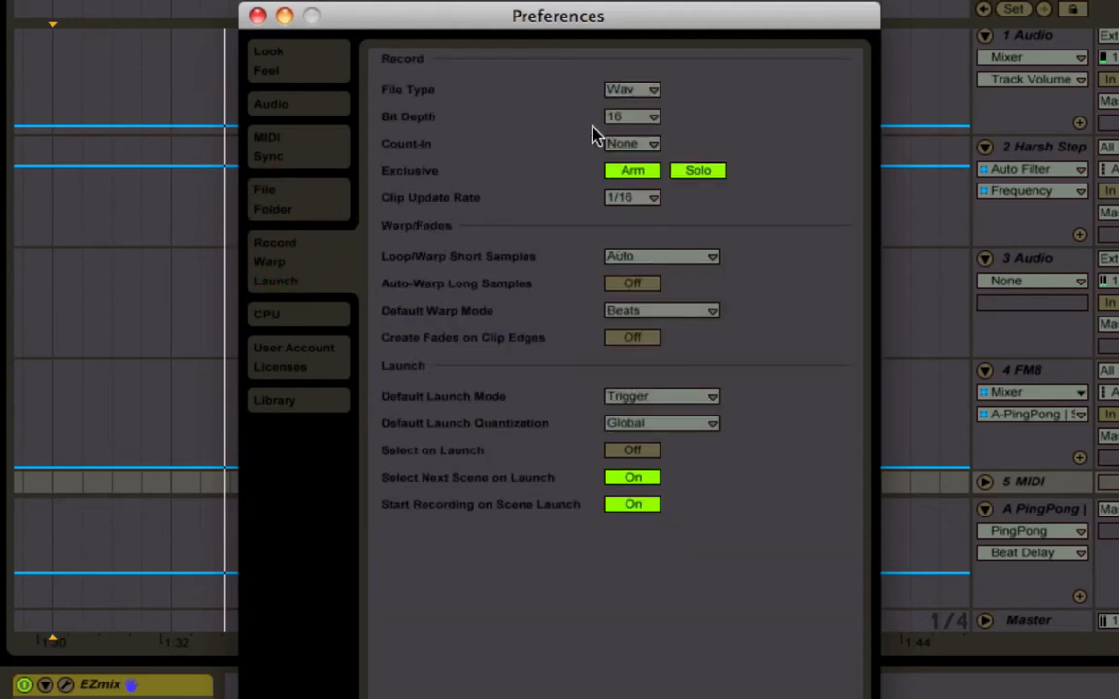
pyautogui.click(645, 89)
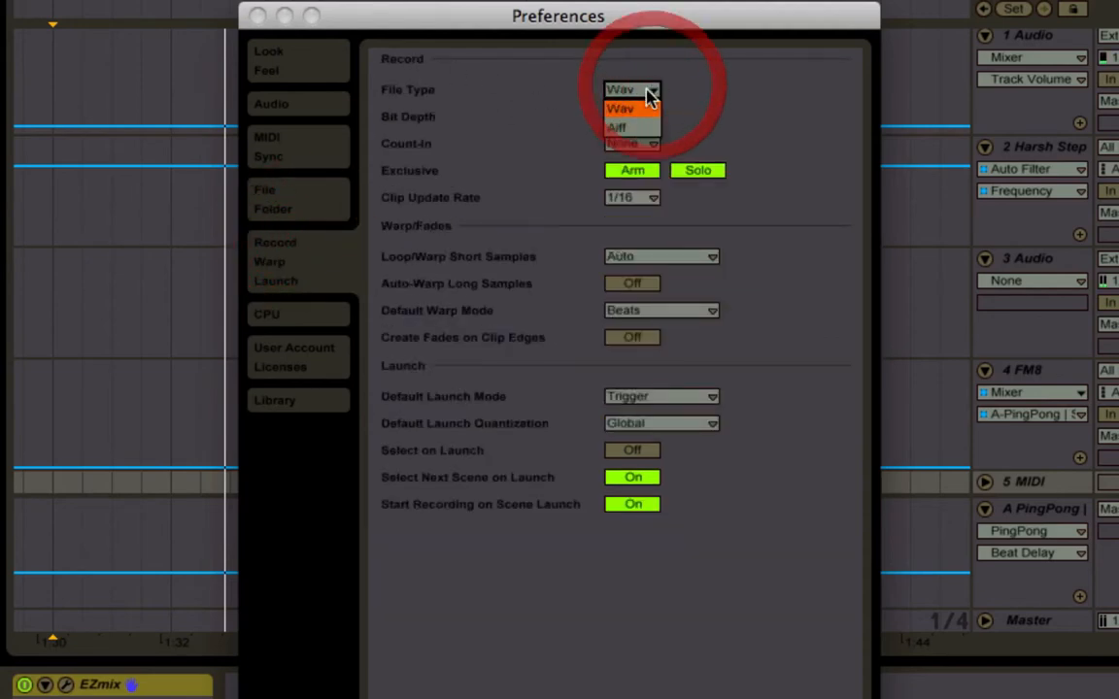
pyautogui.click(641, 105)
pyautogui.click(649, 91)
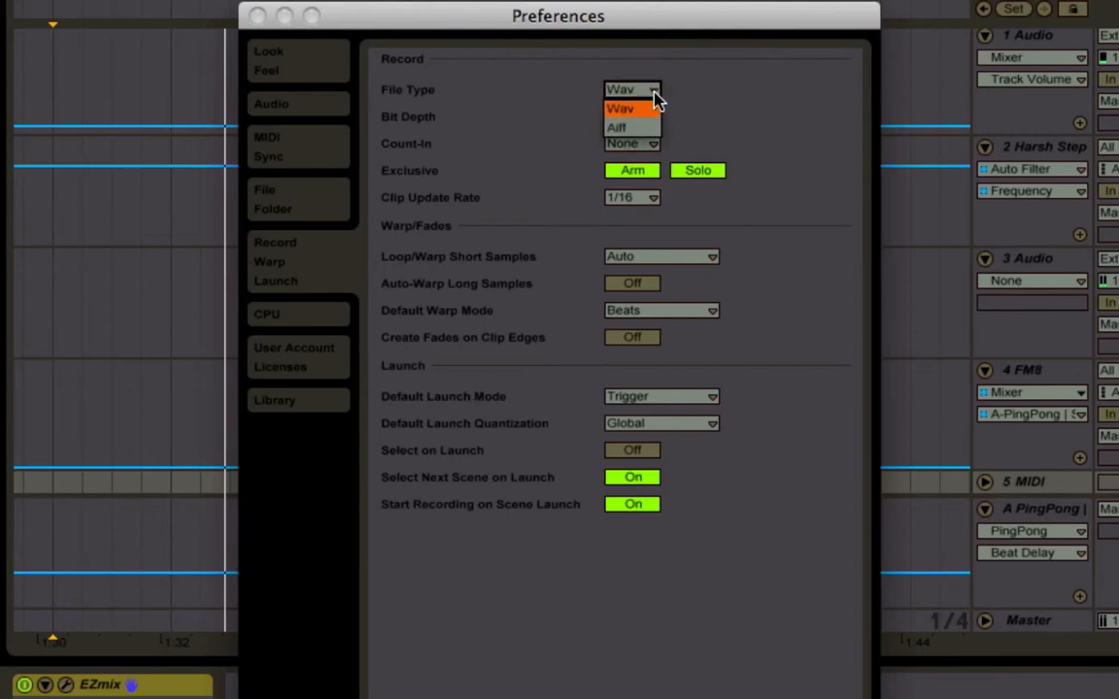
pyautogui.click(669, 105)
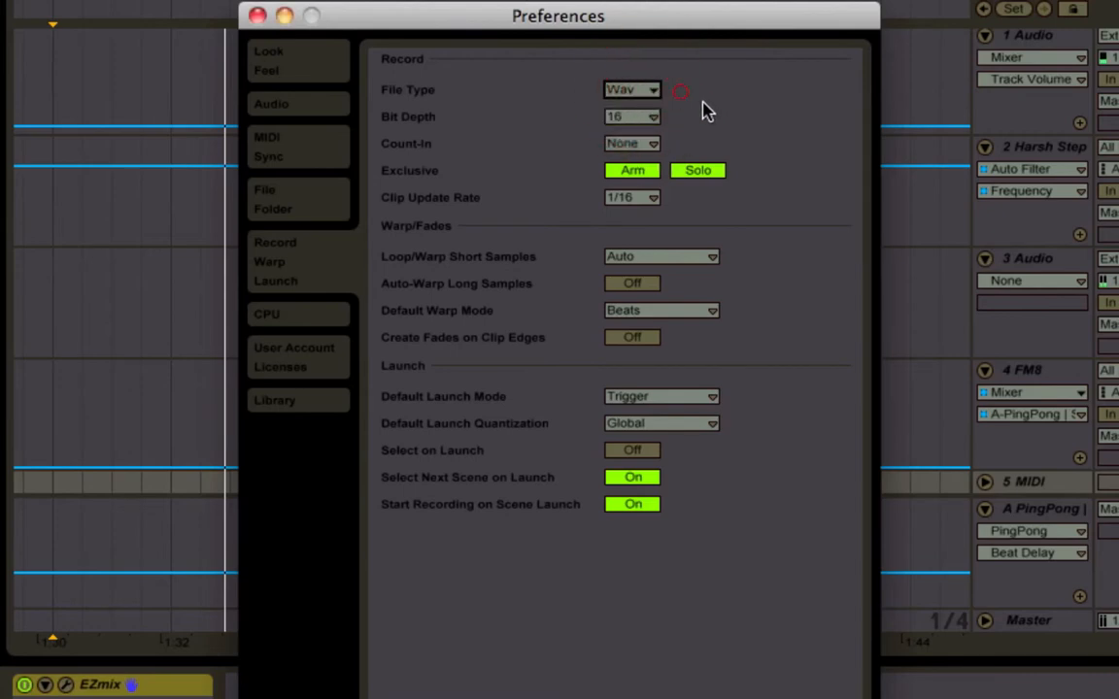
pyautogui.click(648, 92)
pyautogui.click(642, 108)
# Check the available Bit Depth and Count-In choices without changing them, and close the preferences.
pyautogui.click(654, 117)
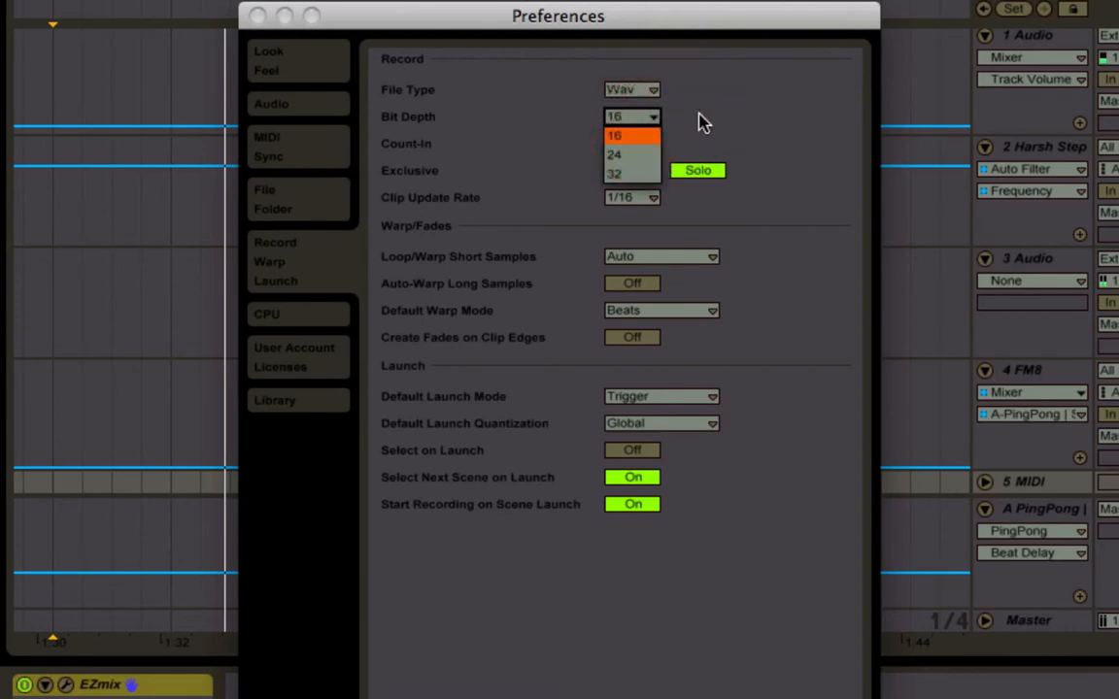
pyautogui.click(701, 118)
pyautogui.click(633, 145)
pyautogui.click(670, 148)
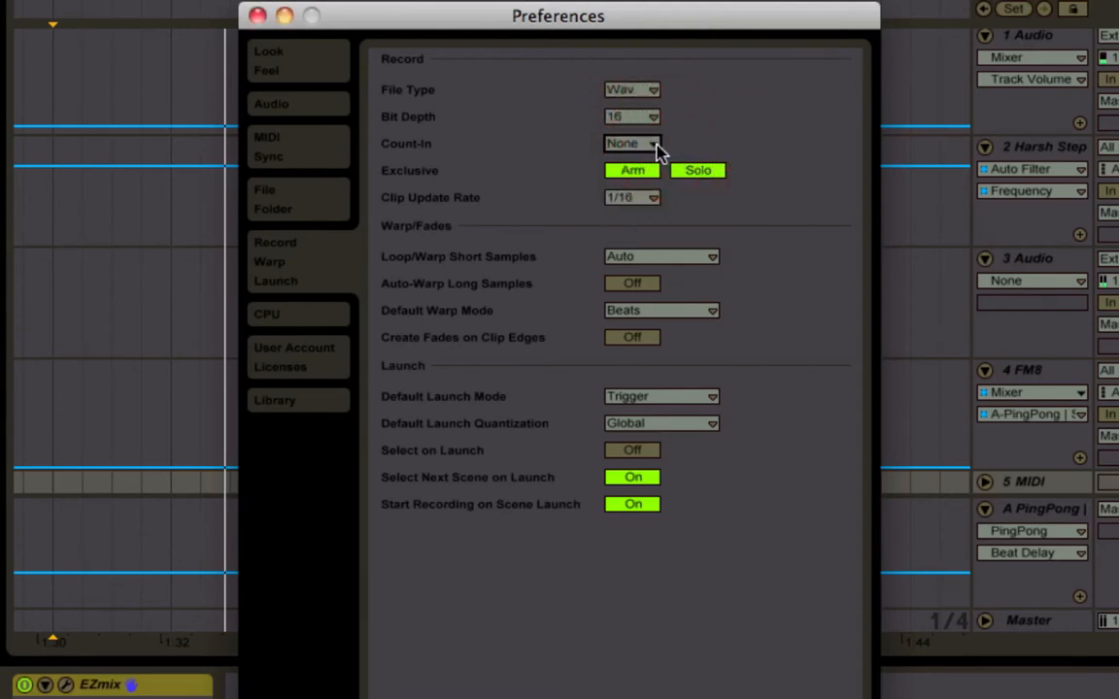
pyautogui.click(646, 146)
pyautogui.click(679, 117)
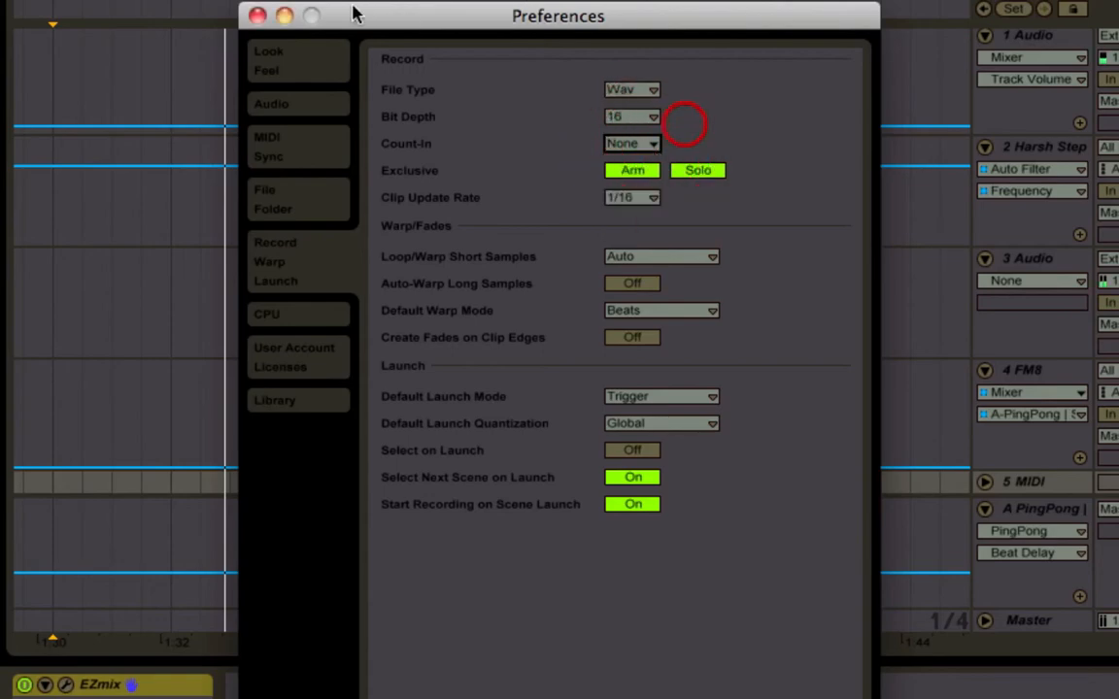
pyautogui.click(262, 16)
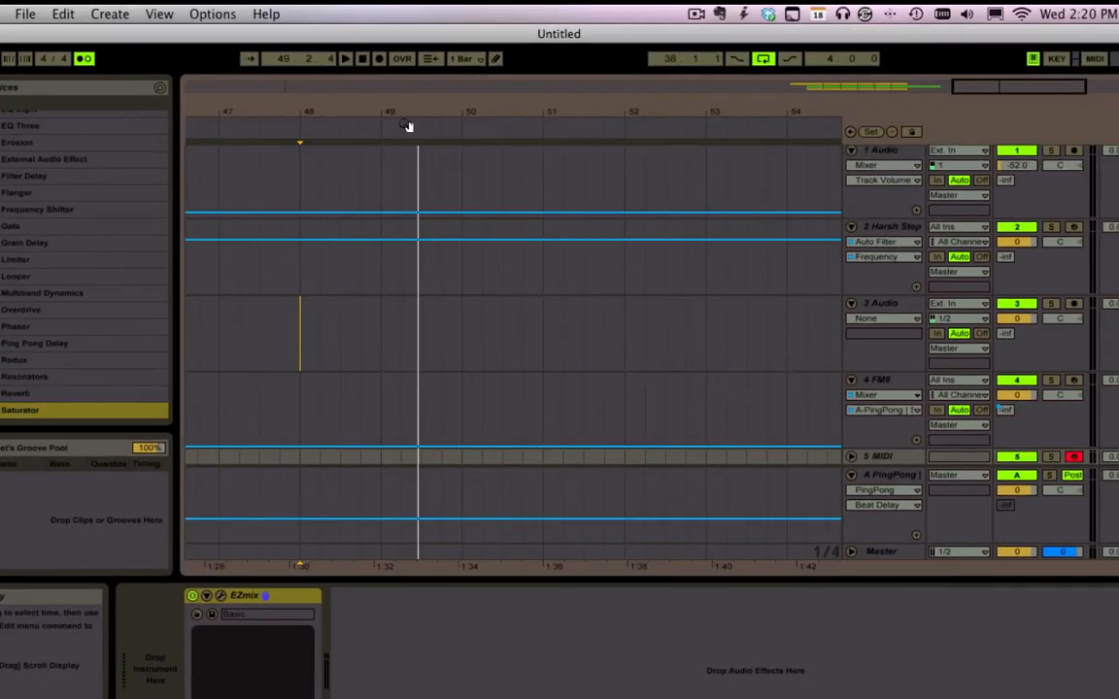
# Place the insertion marker at bar 38, at the start of the first Drum Loop clip on the 3 Audio track.
pyautogui.moveTo(406, 121); pyautogui.dragTo(567, 245)
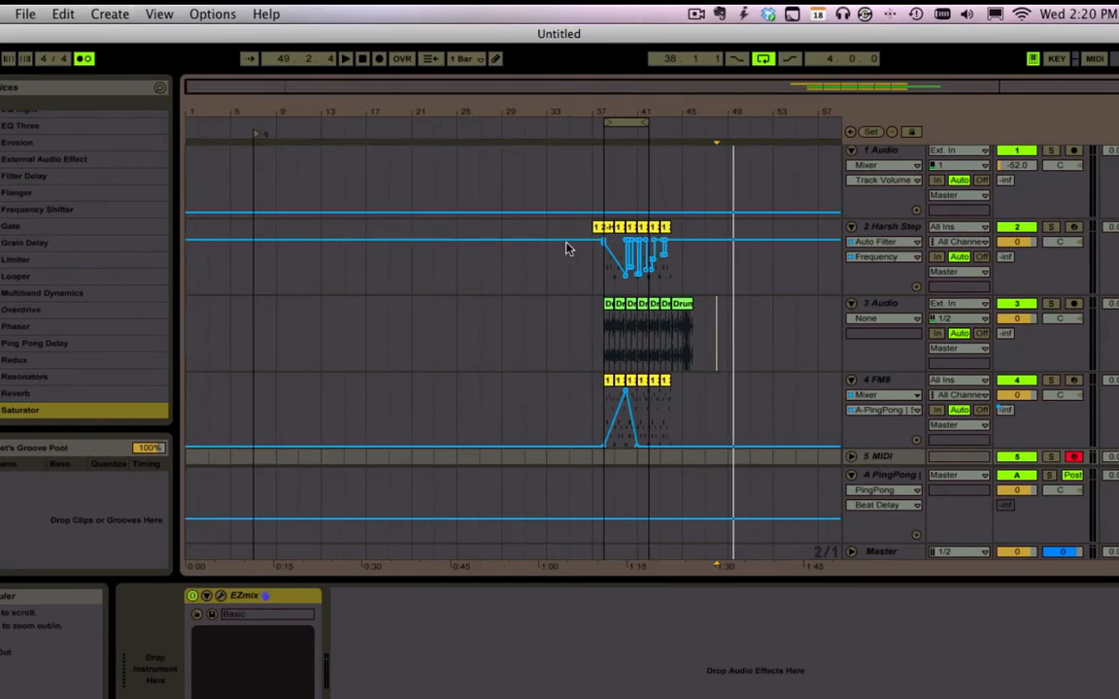
pyautogui.click(568, 242)
pyautogui.click(604, 326)
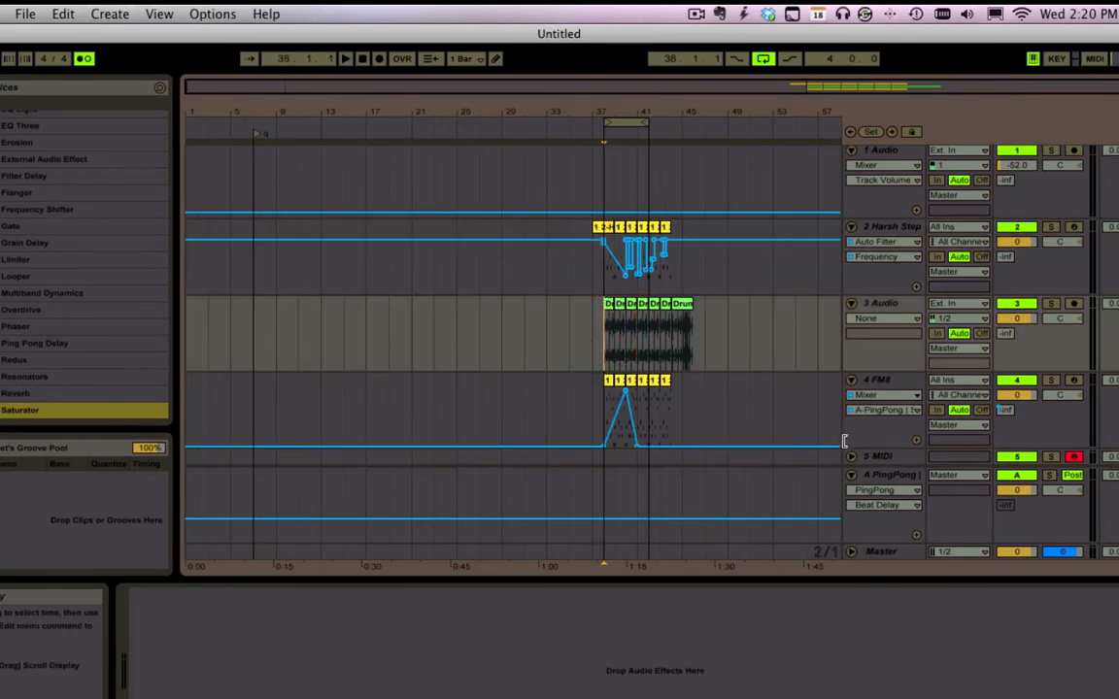
pyautogui.moveTo(626, 109); pyautogui.dragTo(704, 290)
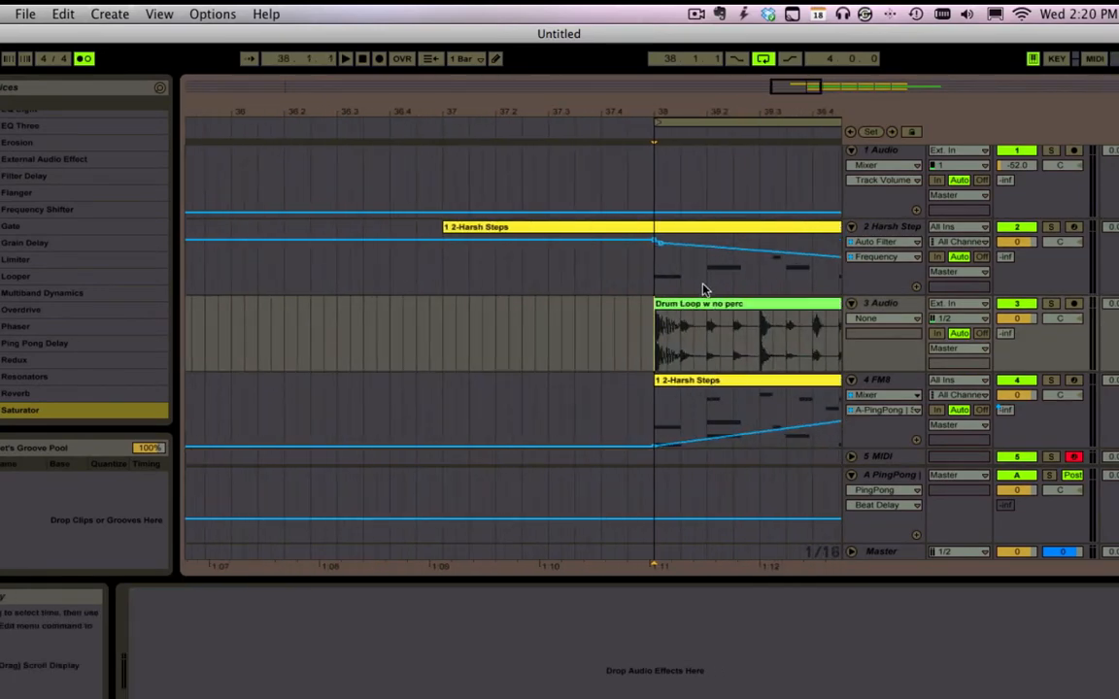
pyautogui.click(643, 327)
pyautogui.click(654, 324)
pyautogui.press('super+d')
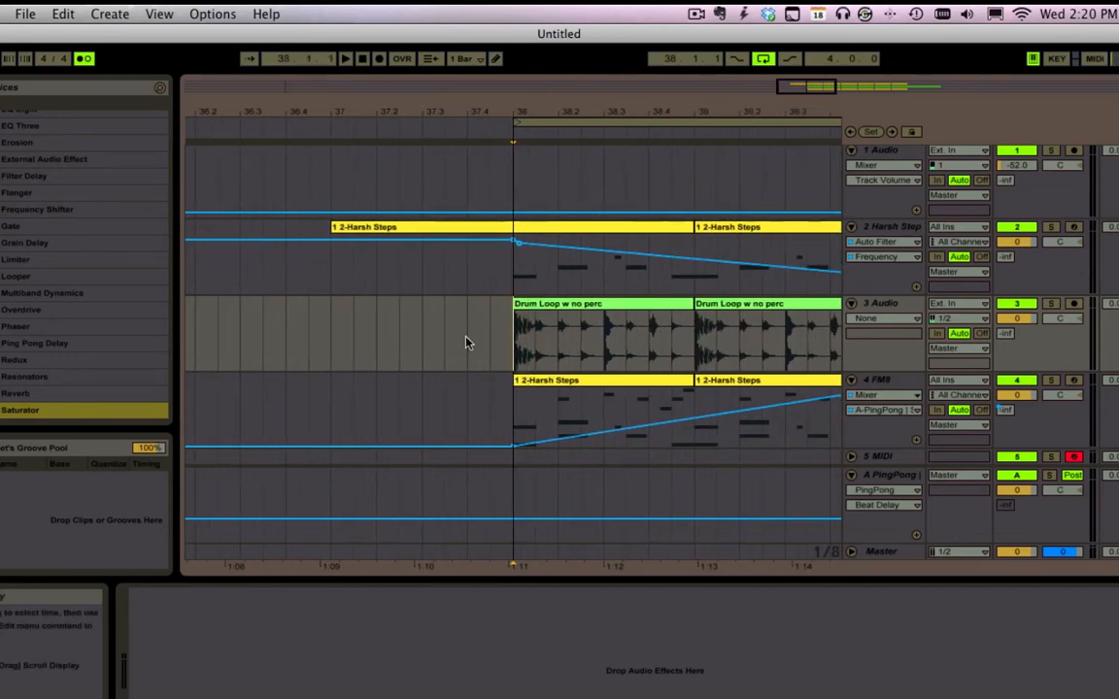
# Audition the arrangement from several points just before bar 38, and return the insertion marker to bar 38.
pyautogui.click(493, 331)
pyautogui.press('space')
pyautogui.click(463, 332)
pyautogui.press('space')
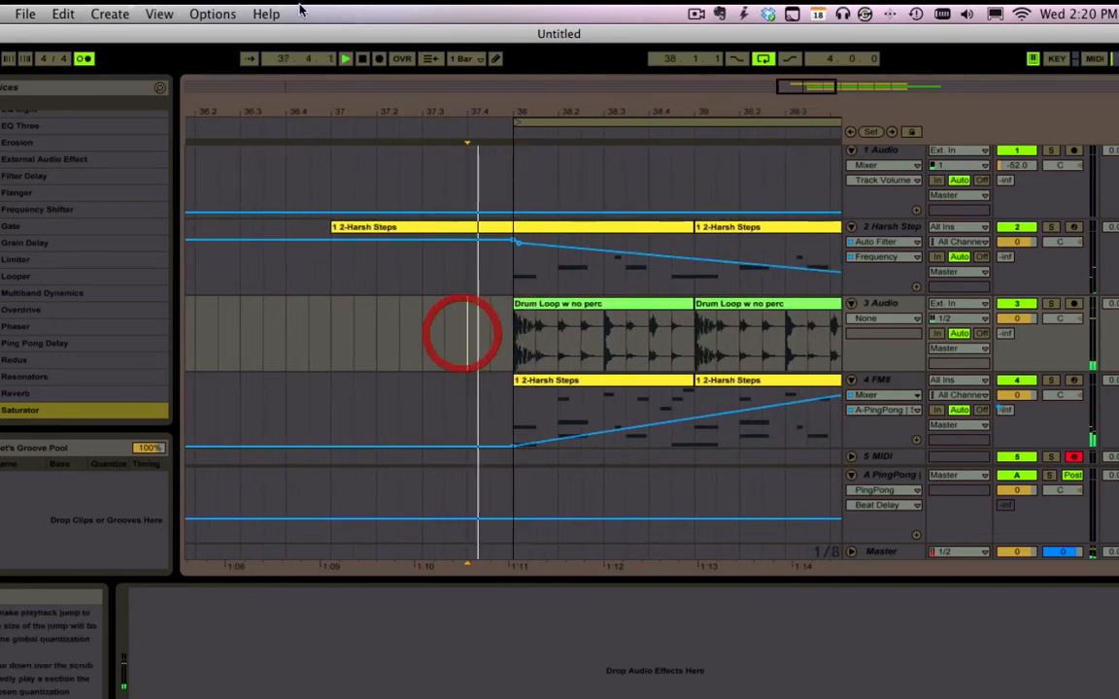
pyautogui.press('space')
pyautogui.moveTo(452, 317); pyautogui.dragTo(430, 316)
pyautogui.click(429, 319)
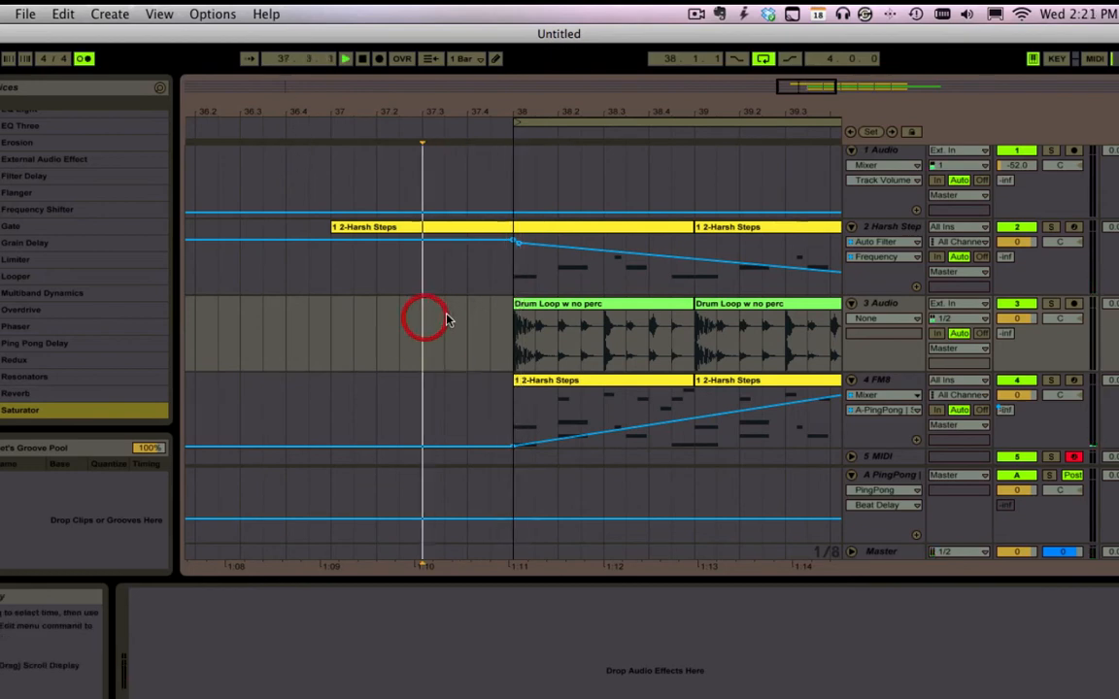
pyautogui.press('space')
pyautogui.click(515, 319)
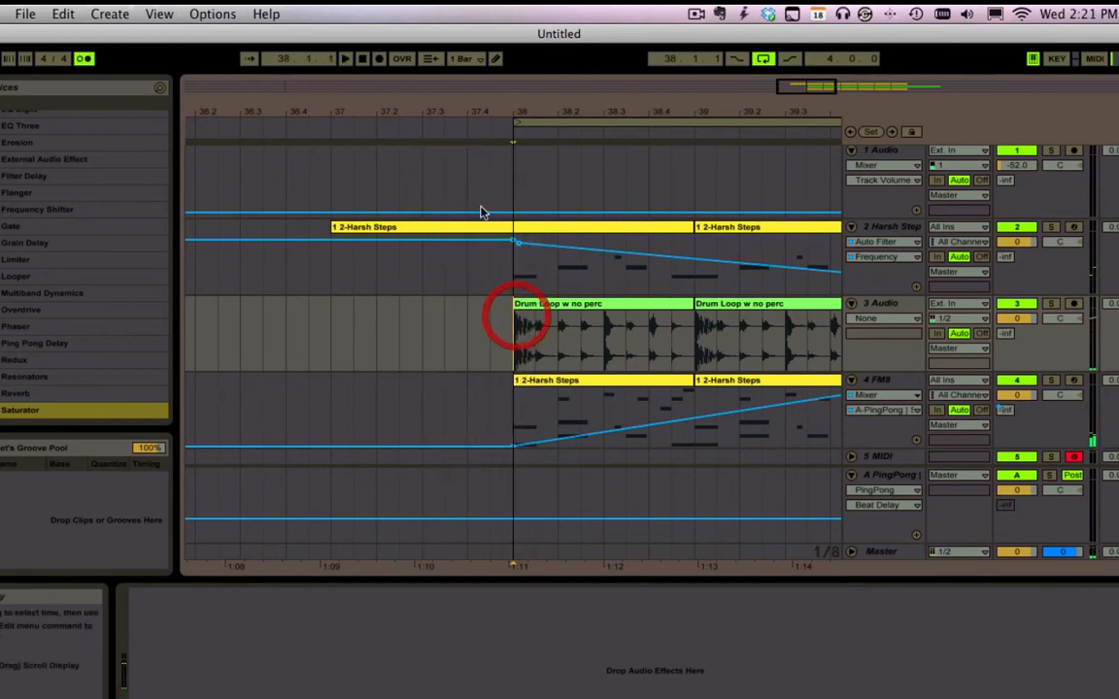
# Set Count-In to 1 Bar, close the preferences, and record a short clip on the armed 5 MIDI track from bar 38.
pyautogui.press('super+comma')
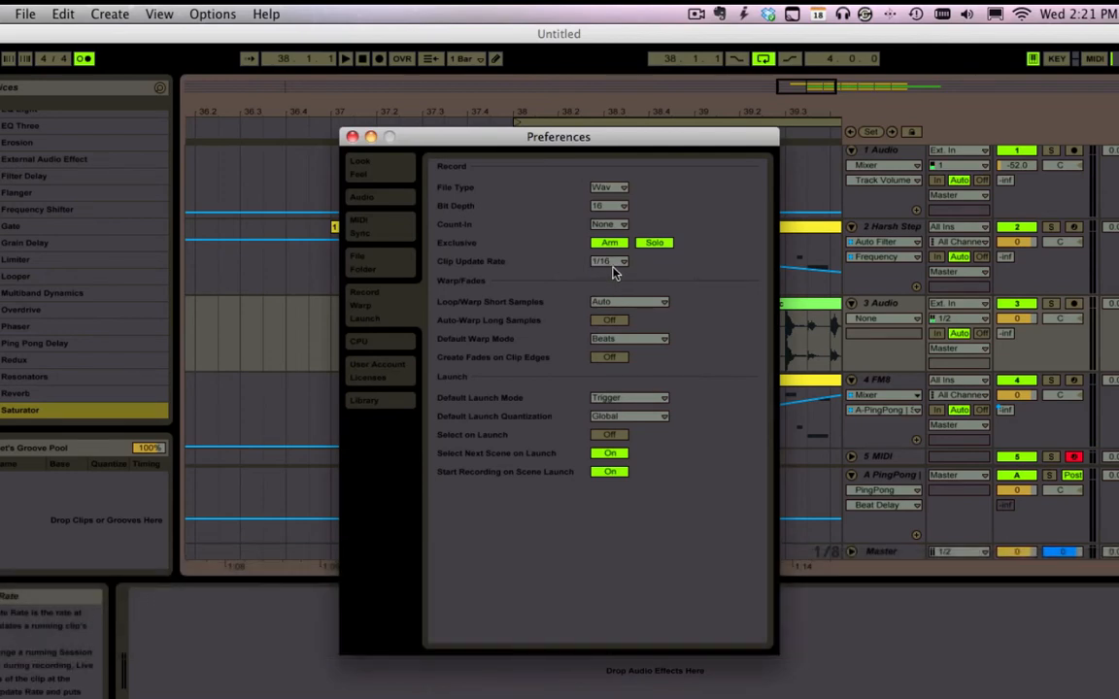
pyautogui.click(610, 224)
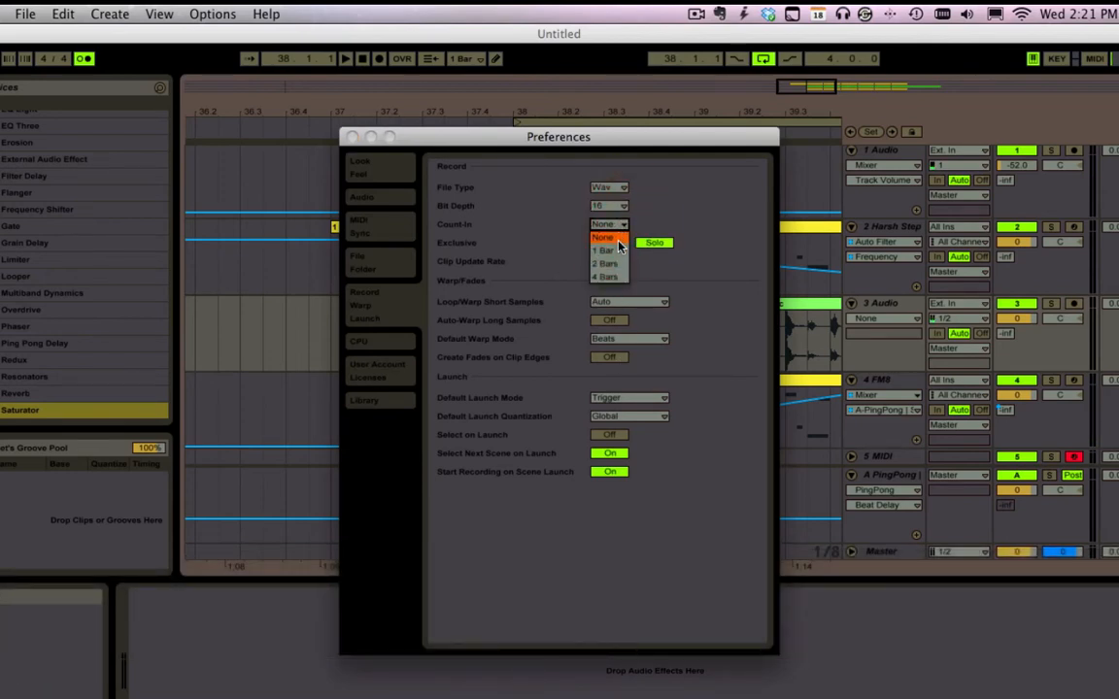
pyautogui.click(608, 243)
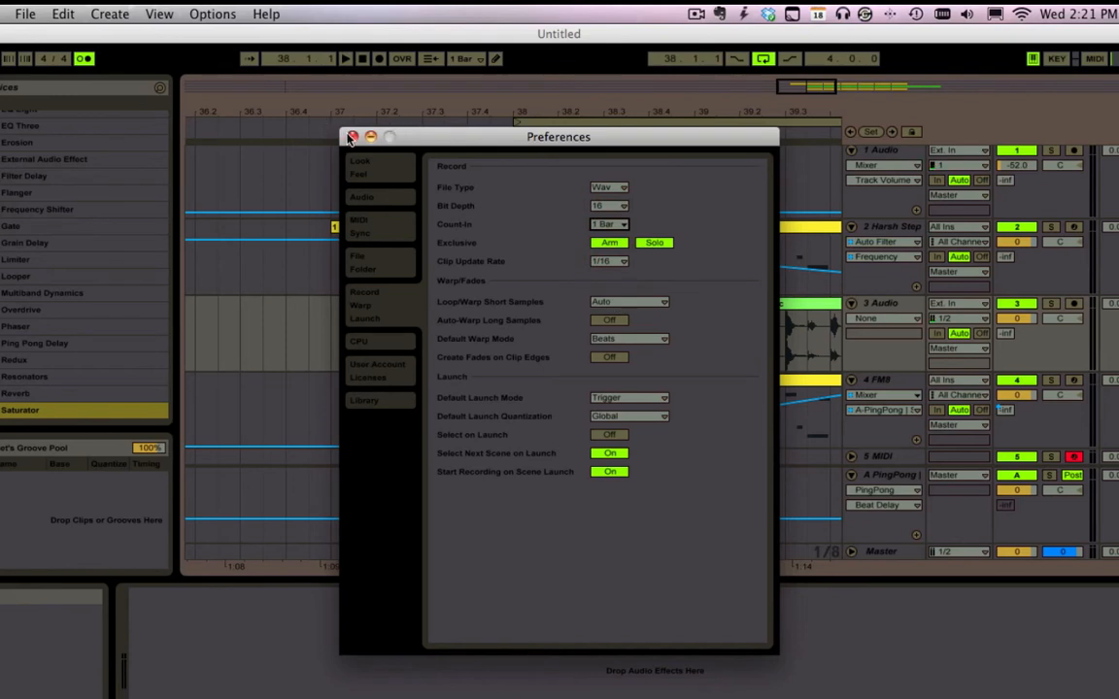
pyautogui.click(351, 137)
pyautogui.click(464, 294)
pyautogui.click(379, 58)
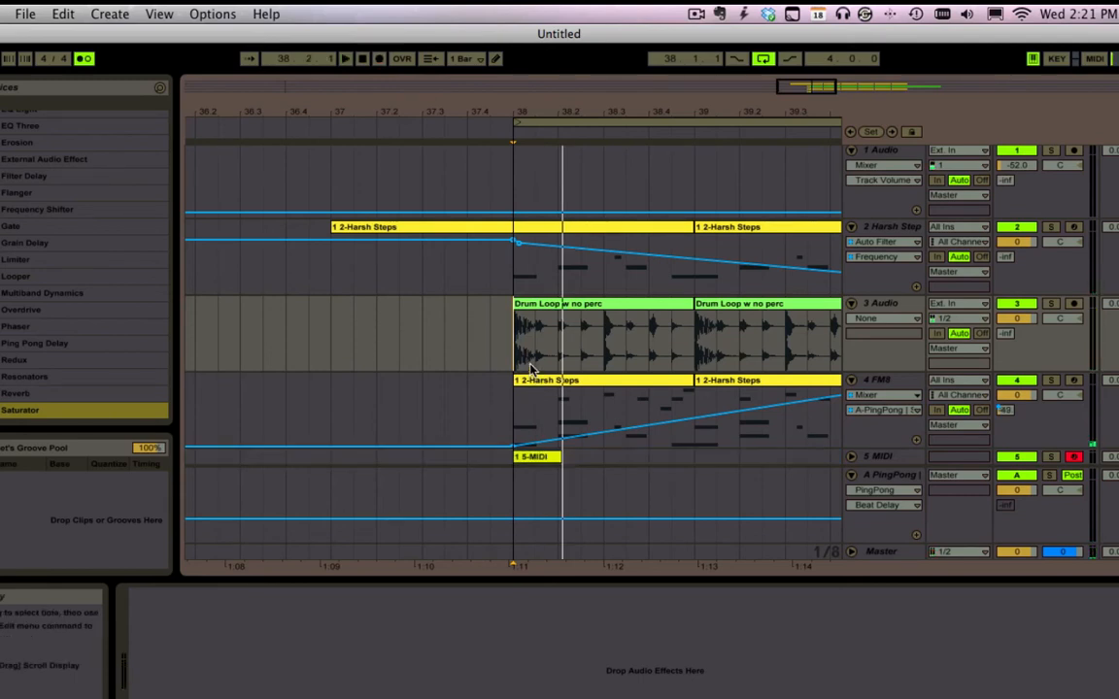
# Set Count-In back to None in the Record/Warp/Launch preferences and close them.
pyautogui.press('super+comma')
pyautogui.click(609, 224)
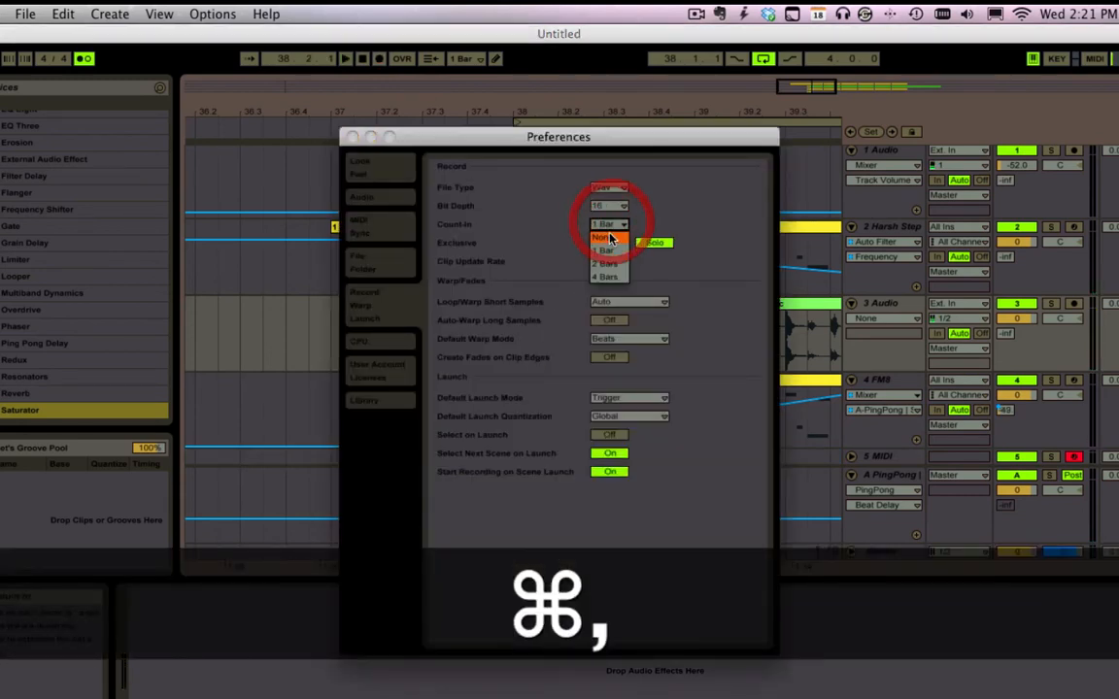
pyautogui.click(606, 237)
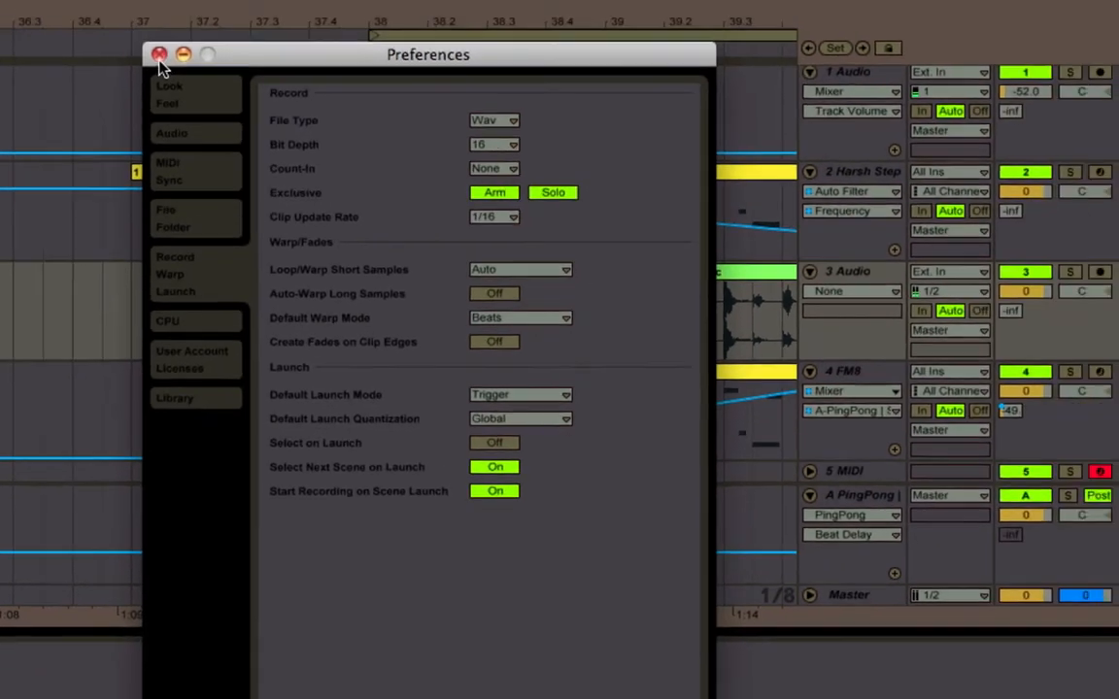
pyautogui.click(159, 55)
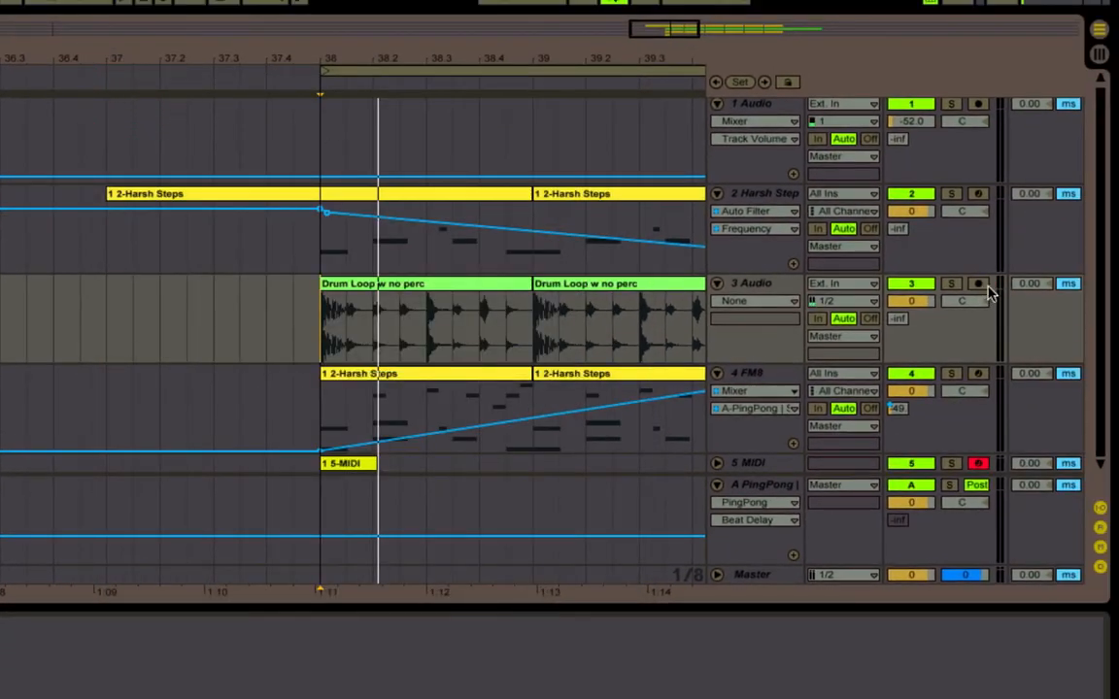
# Arm the 4 FM8, 2 Harsh Step and 3 Audio tracks one at a time, ending on 4 FM8, to demonstrate exclusive arming.
pyautogui.click(1099, 271)
pyautogui.click(978, 374)
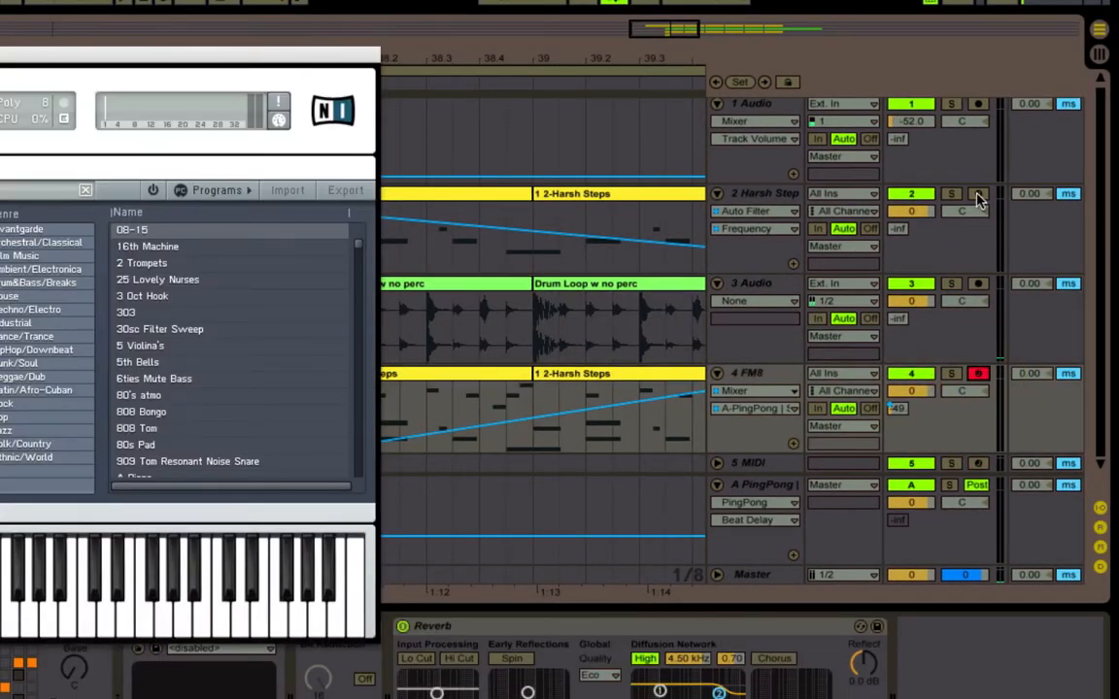
pyautogui.click(978, 194)
pyautogui.click(978, 283)
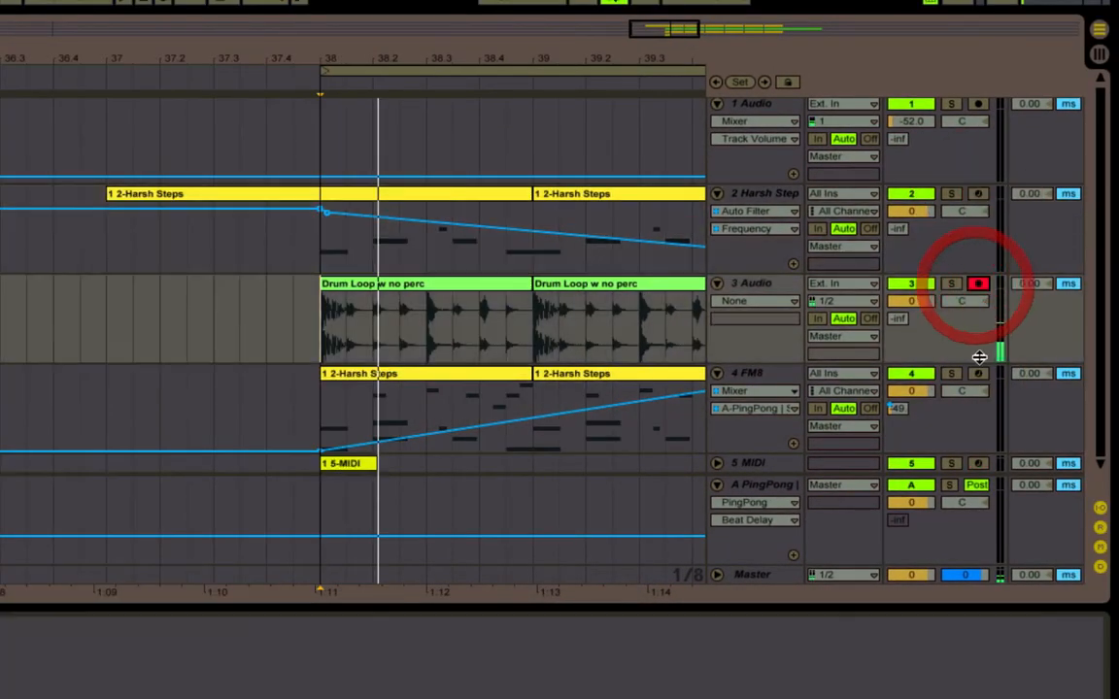
pyautogui.click(977, 374)
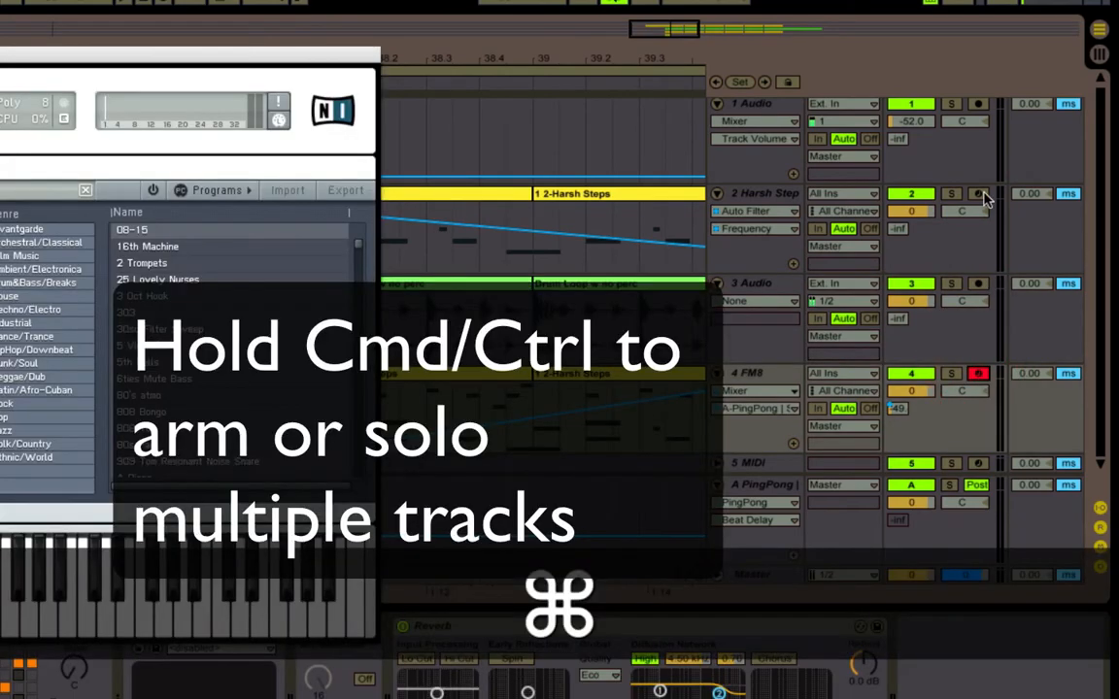
# Arm 2 Harsh Step and 5 MIDI together with 4 FM8, leave only 5 MIDI armed, and glance at the preferences.
pyautogui.keyDown('ctrl'); pyautogui.click(978, 193); pyautogui.keyUp('ctrl')
pyautogui.keyDown('ctrl'); pyautogui.click(978, 463); pyautogui.keyUp('ctrl')
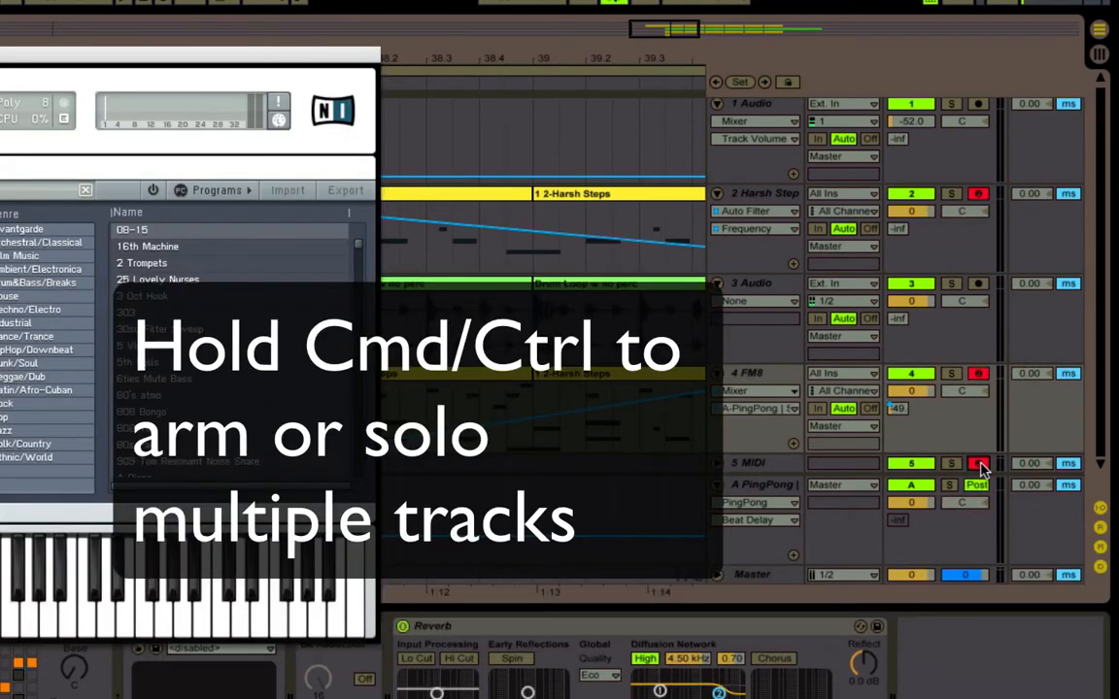
pyautogui.click(978, 467)
pyautogui.press('super+comma')
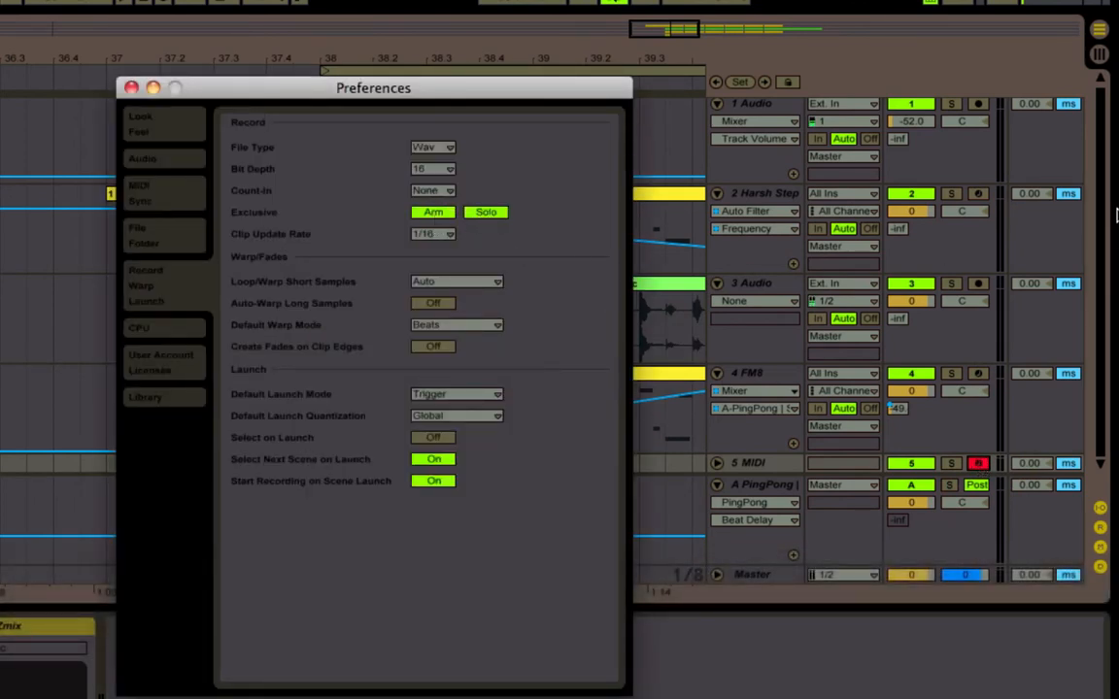
pyautogui.press('Escape')
# Solo several tracks together, including 2 Harsh Step, 3 Audio and 4 FM8, and release all the solos.
pyautogui.click(933, 193)
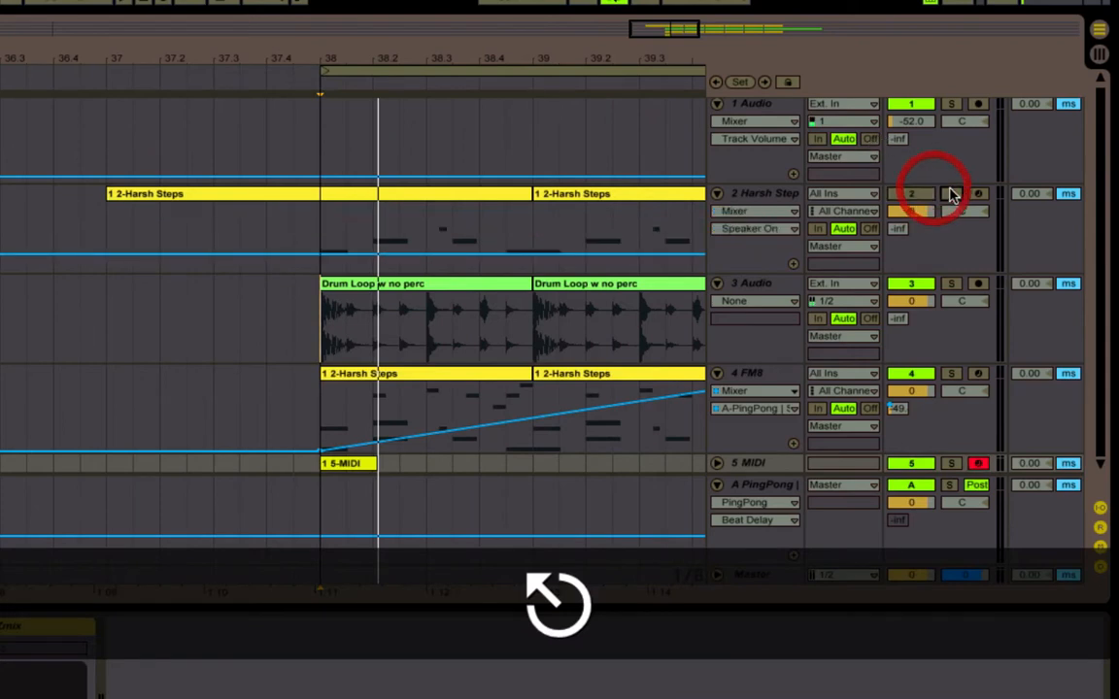
pyautogui.click(951, 193)
pyautogui.keyDown('super'); pyautogui.click(951, 284); pyautogui.keyUp('super')
pyautogui.keyDown('super'); pyautogui.click(954, 375); pyautogui.keyUp('super')
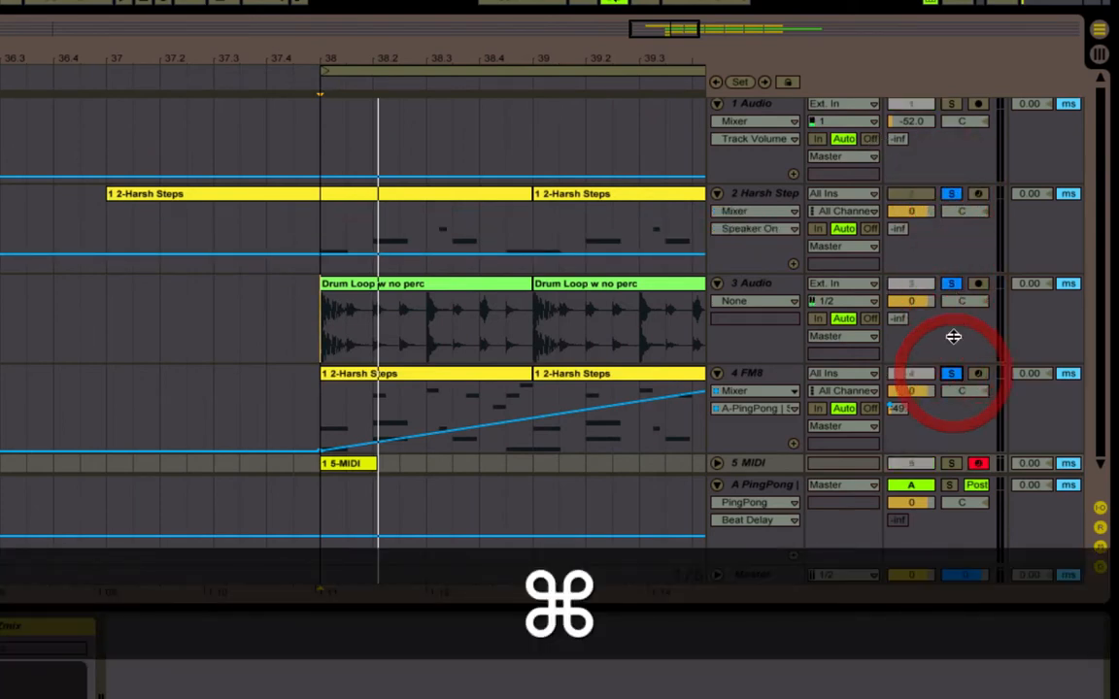
pyautogui.click(952, 375)
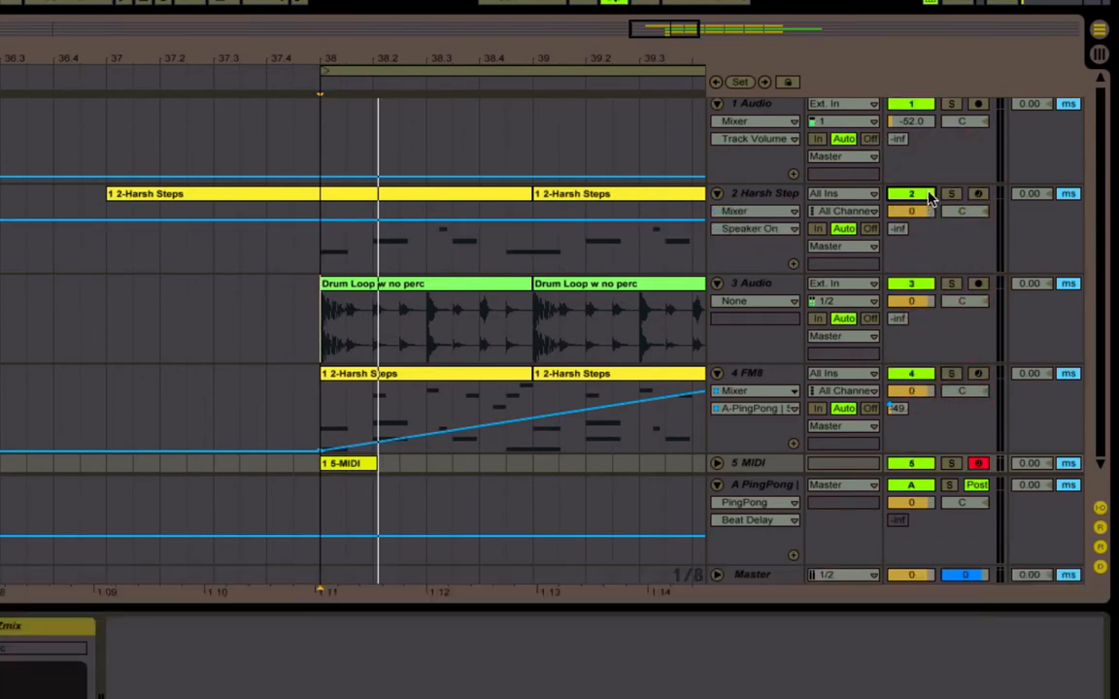
# Reopen the Record/Warp/Launch preferences and check the Clip Update Rate options without changing the rate.
pyautogui.press('super+comma')
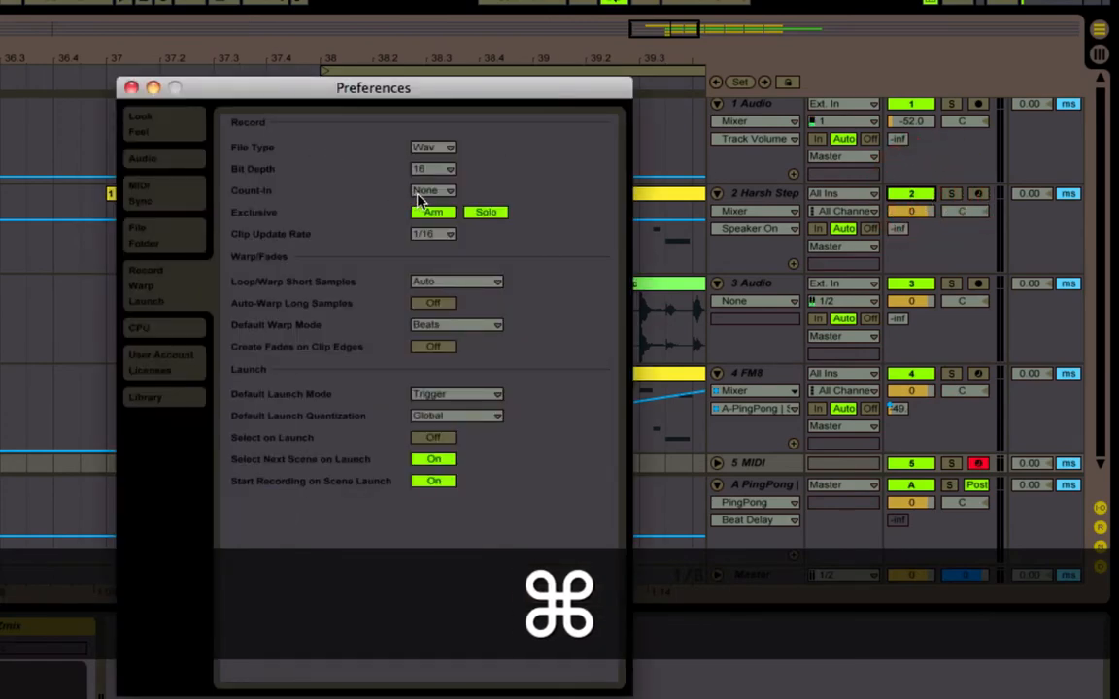
pyautogui.click(444, 238)
pyautogui.click(522, 242)
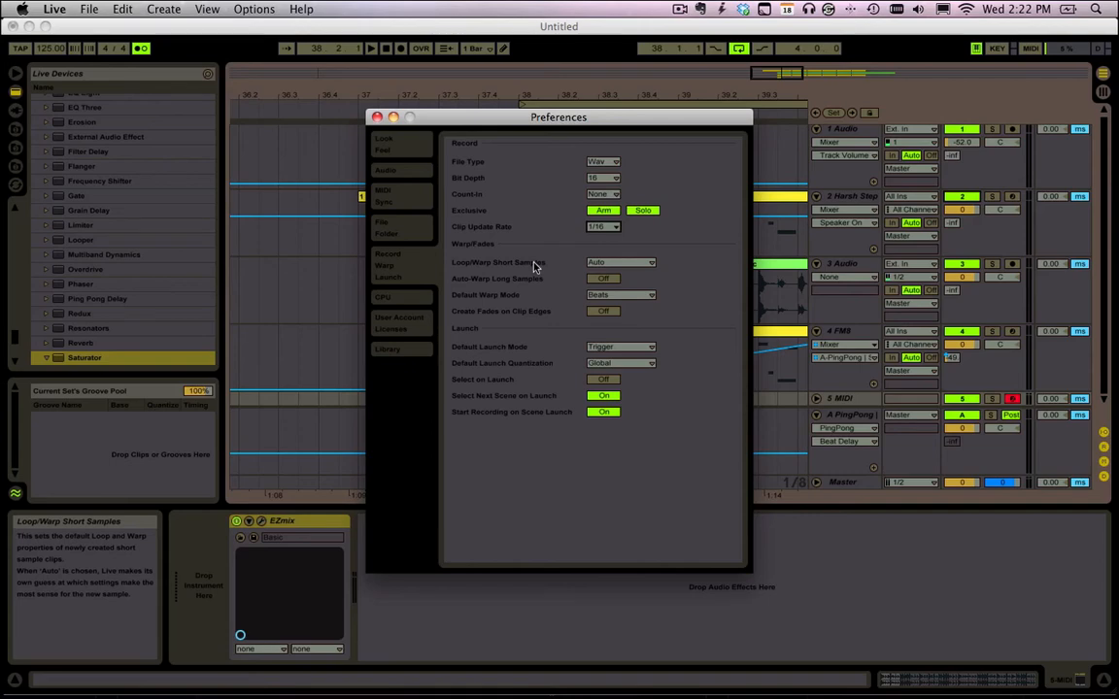
# Check the options for Loop/Warp Short Samples and Default Warp Mode, keeping Auto and Beats.
pyautogui.click(612, 264)
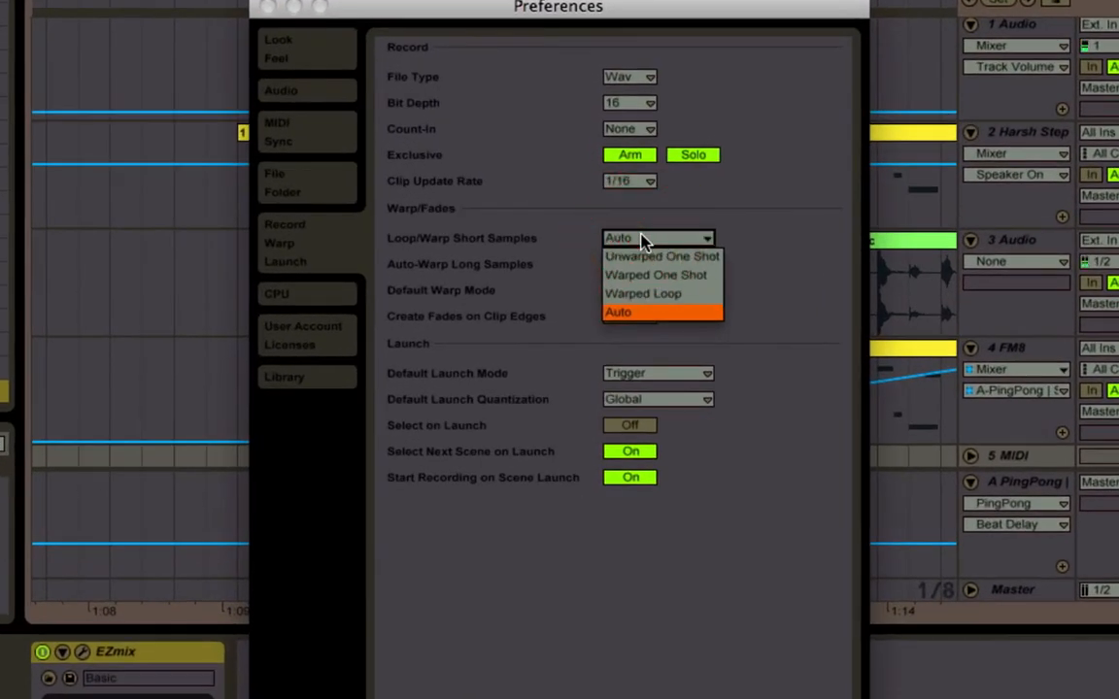
pyautogui.click(641, 241)
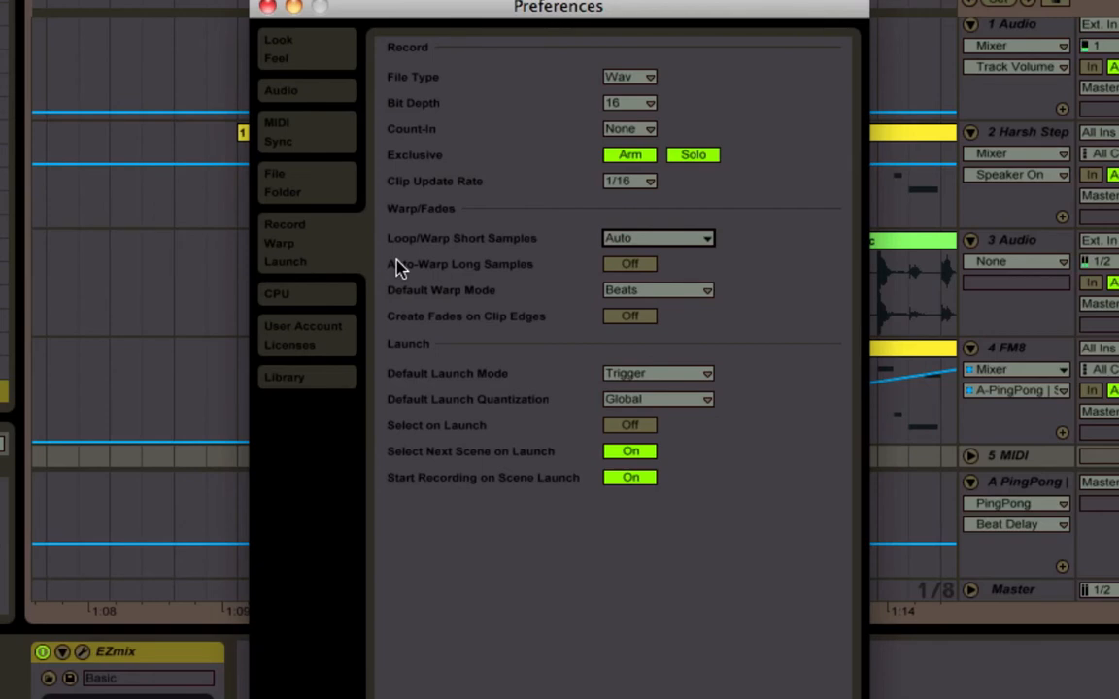
pyautogui.click(659, 292)
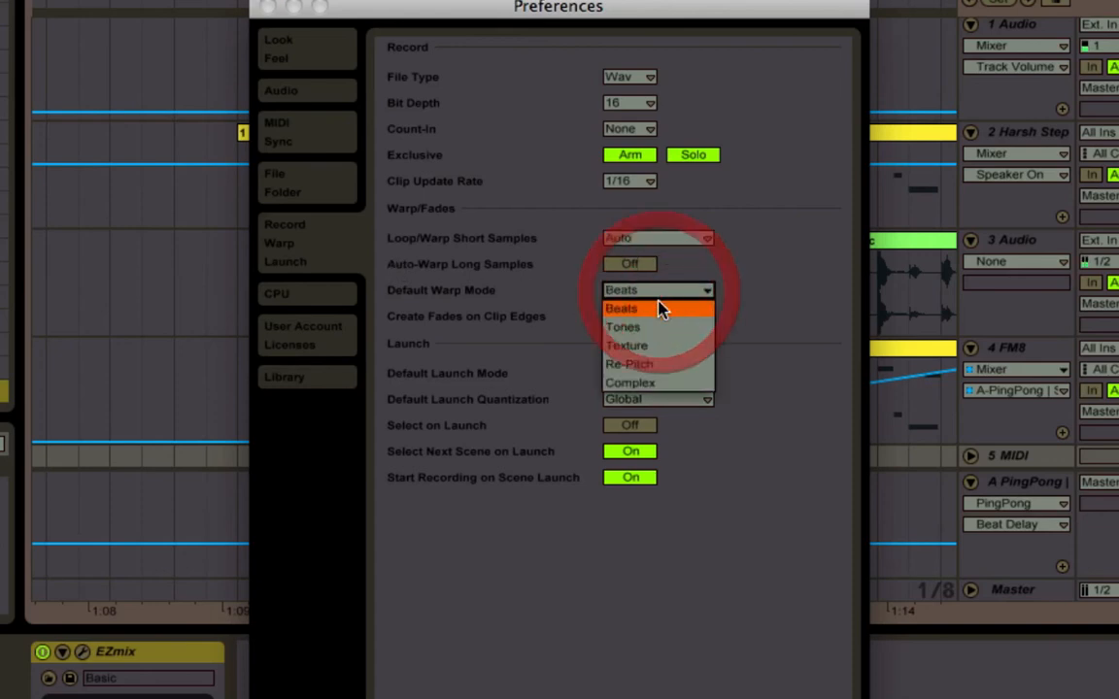
pyautogui.click(659, 301)
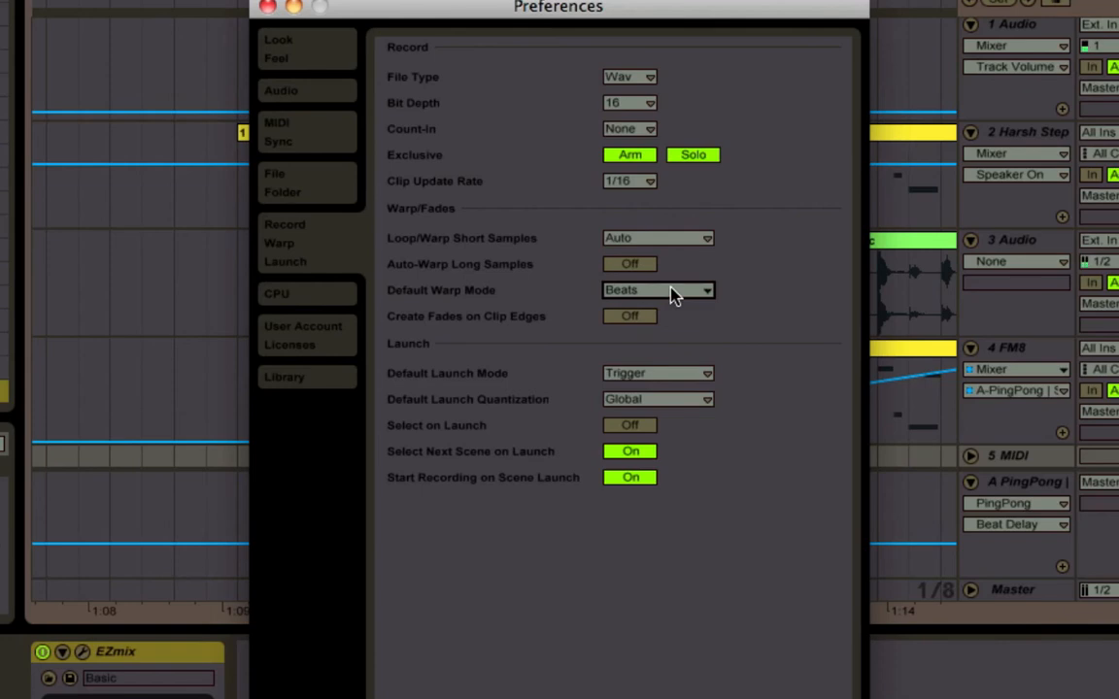
pyautogui.click(672, 292)
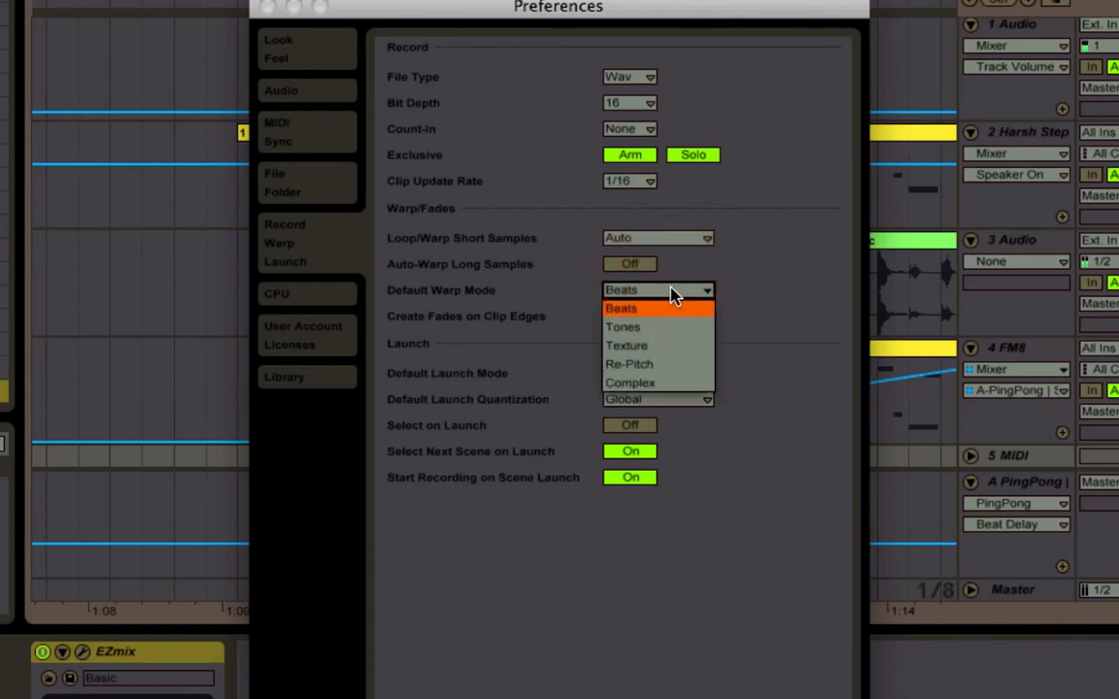
pyautogui.click(673, 291)
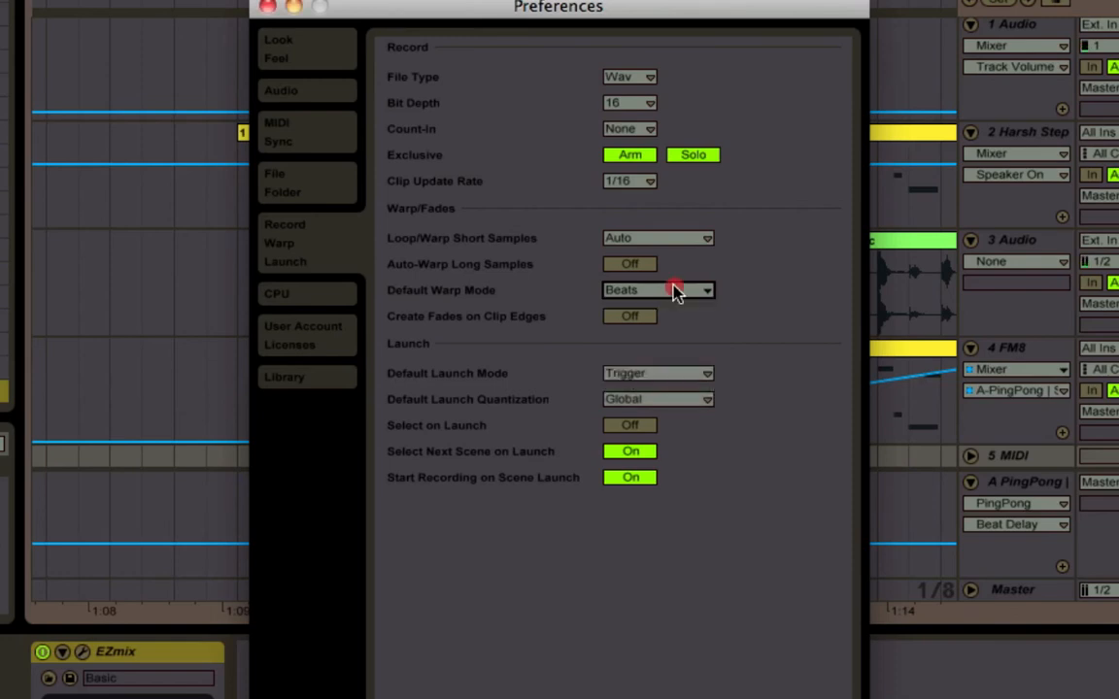
pyautogui.click(673, 291)
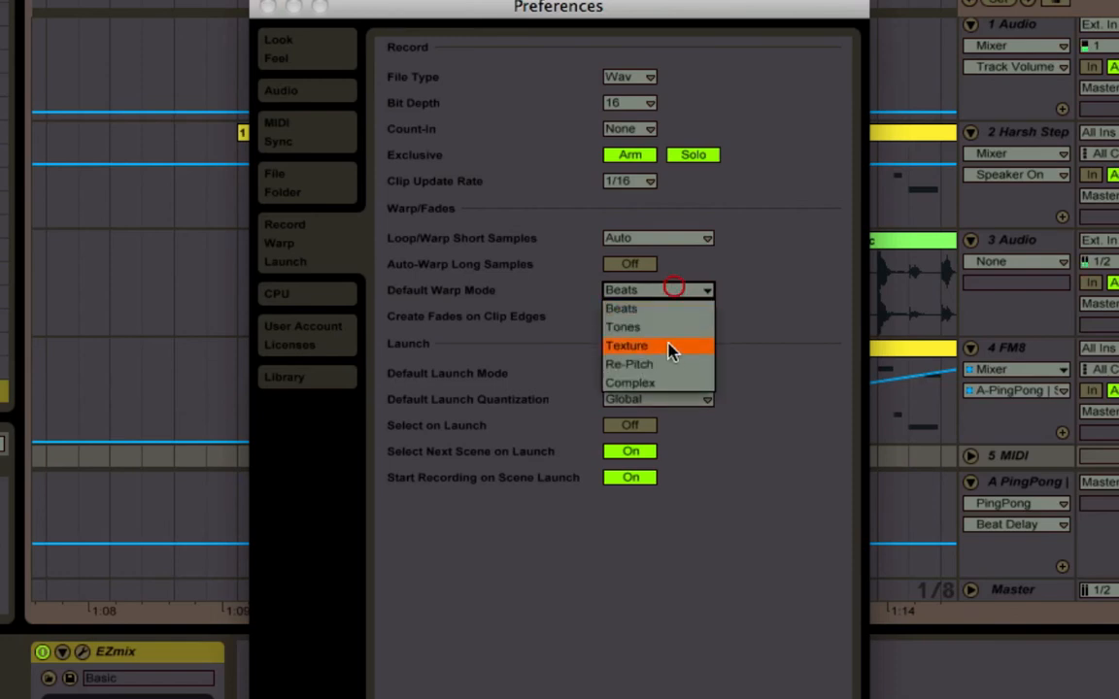
pyautogui.click(788, 260)
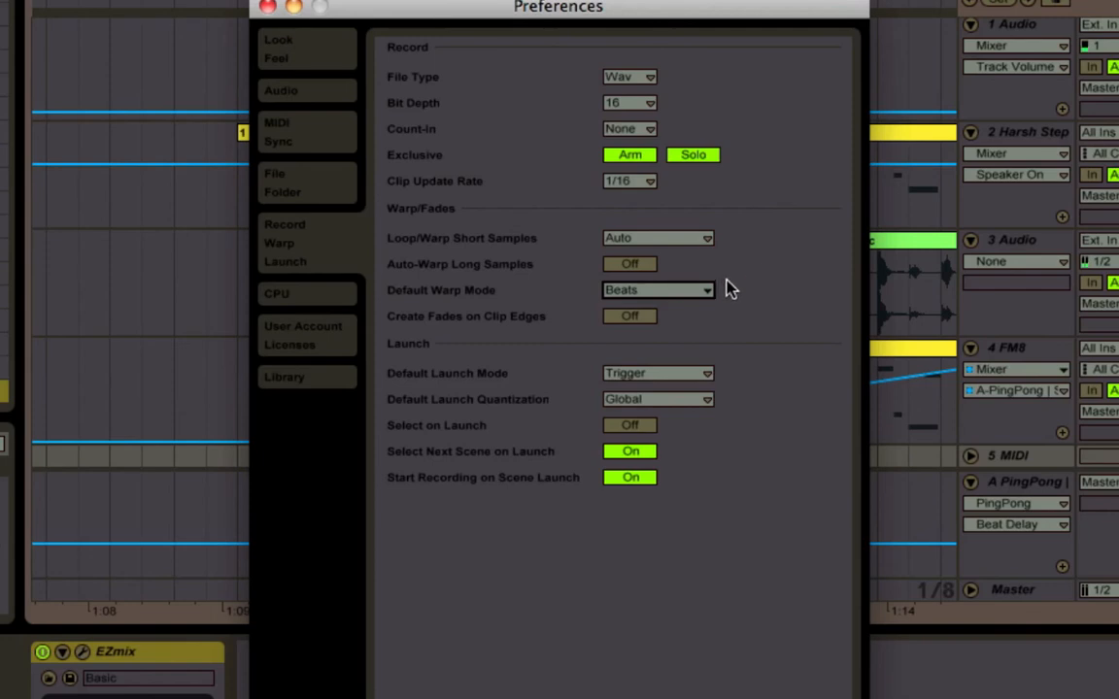
pyautogui.click(687, 293)
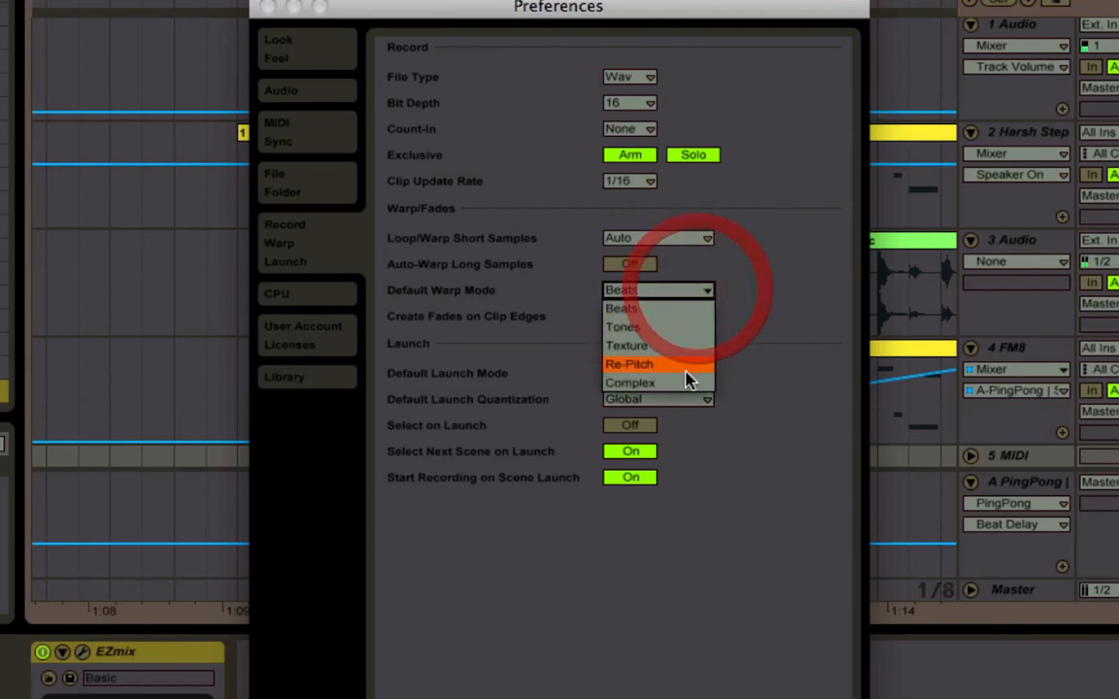
pyautogui.click(746, 280)
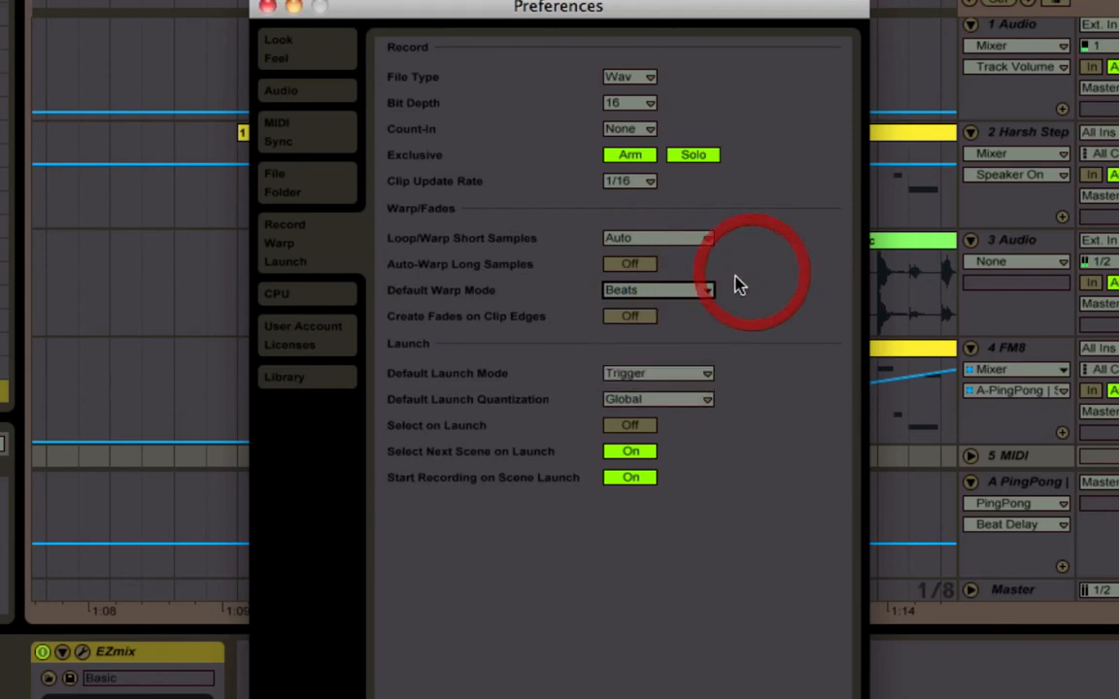
# Close the preferences and open the first Drum Loop w no perc clip on 3 Audio to examine its warp settings.
pyautogui.click(267, 6)
pyautogui.doubleClick(547, 237)
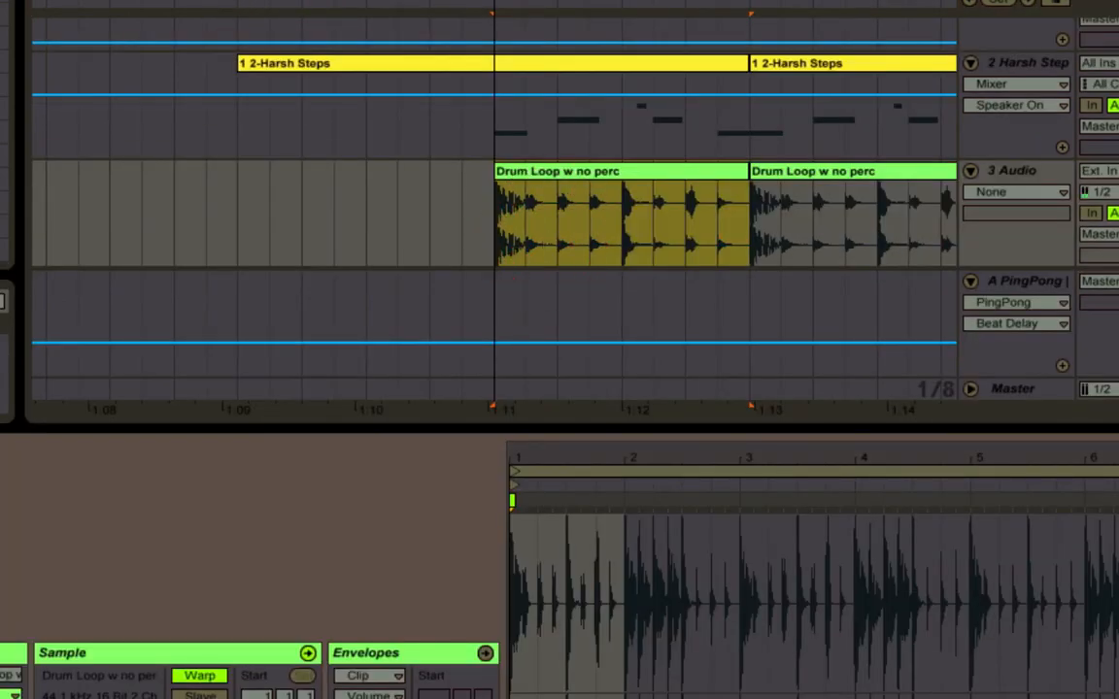
pyautogui.click(205, 629)
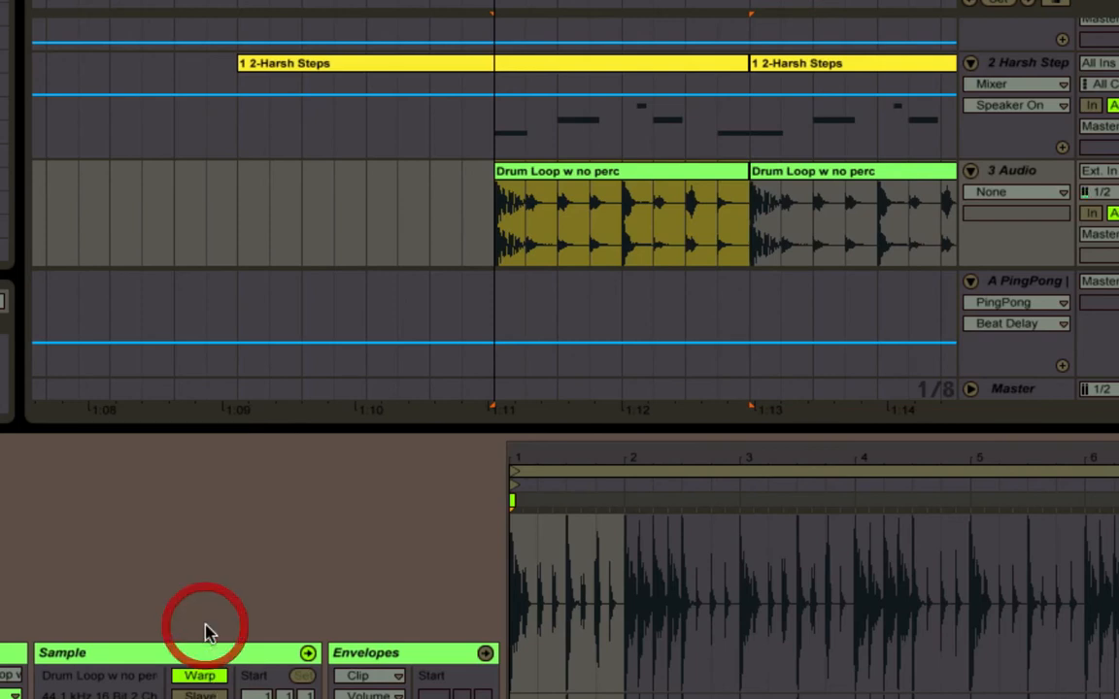
# Turn on Create Fades on Clip Edges in the preferences and check the Default Launch Mode and Default Launch Quantization options.
pyautogui.press('super+comma')
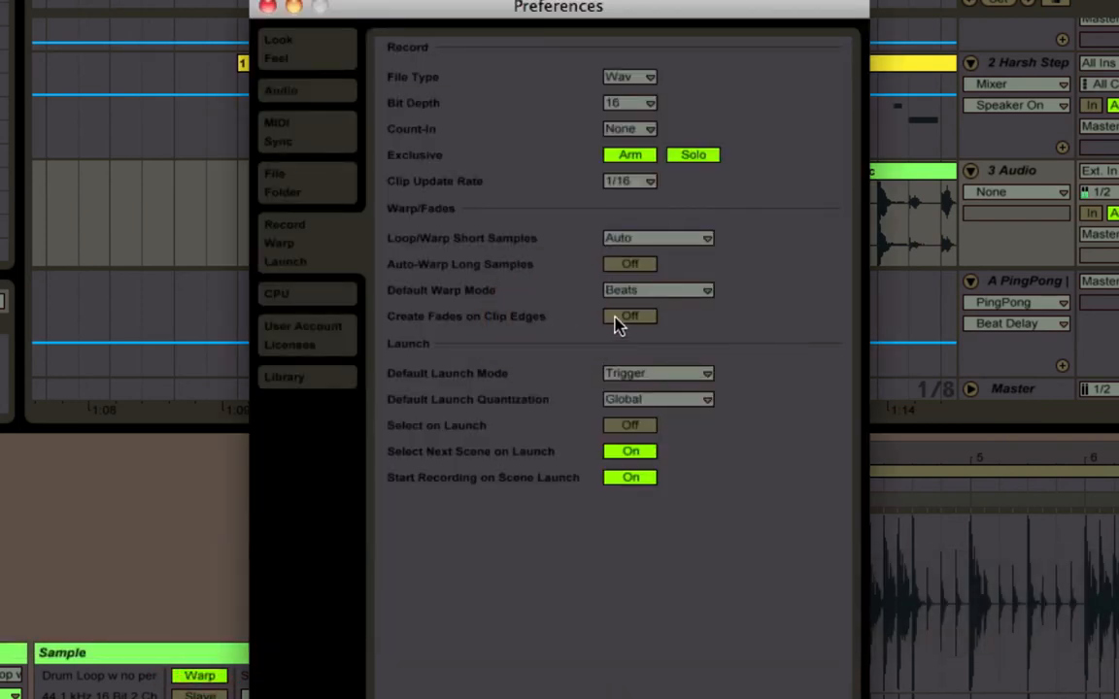
pyautogui.click(615, 316)
pyautogui.click(644, 375)
pyautogui.click(649, 379)
pyautogui.click(611, 399)
pyautogui.click(610, 400)
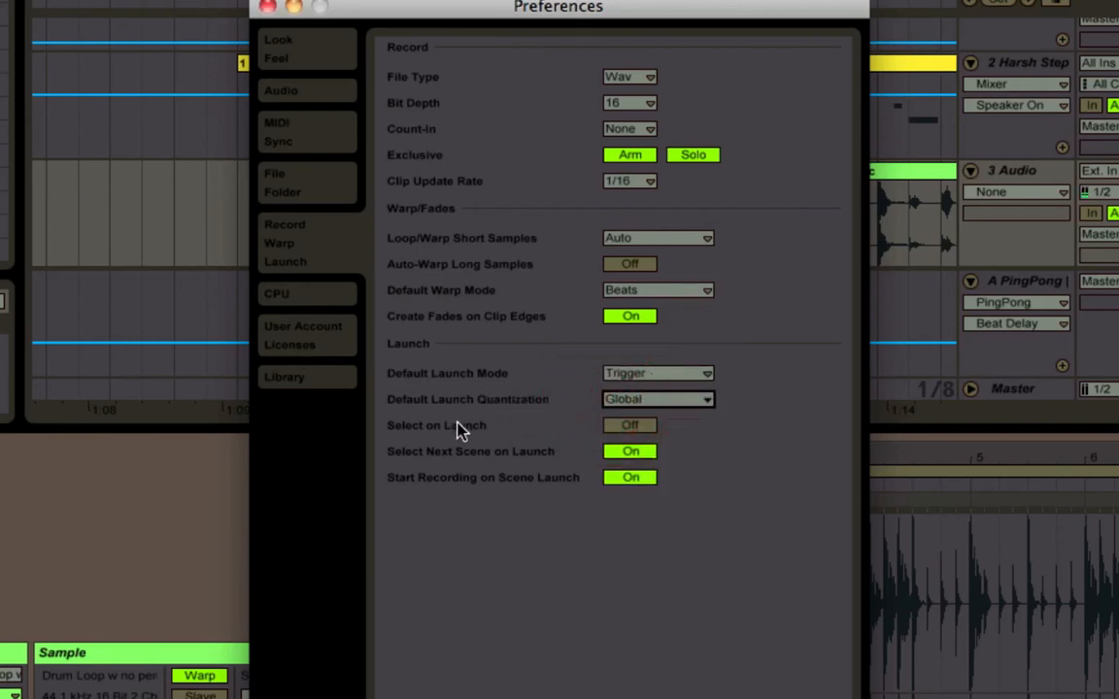
# With Select on Launch turned on, create an empty MIDI clip in the second 4 FM8 slot of the Session View and launch it.
pyautogui.click(633, 426)
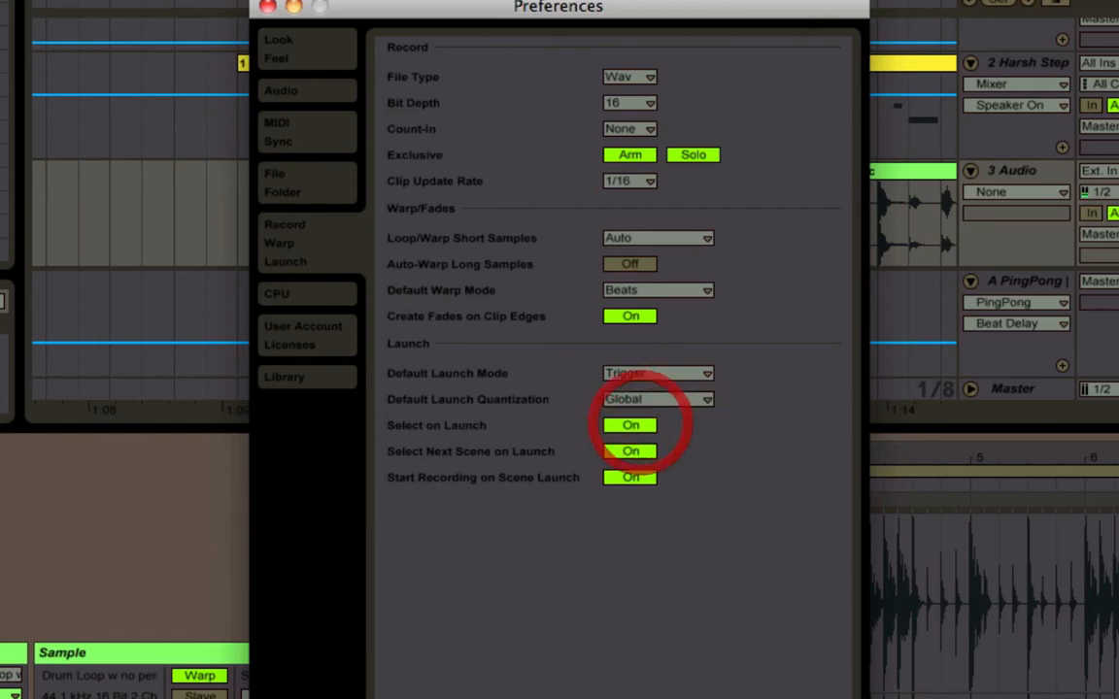
pyautogui.click(267, 7)
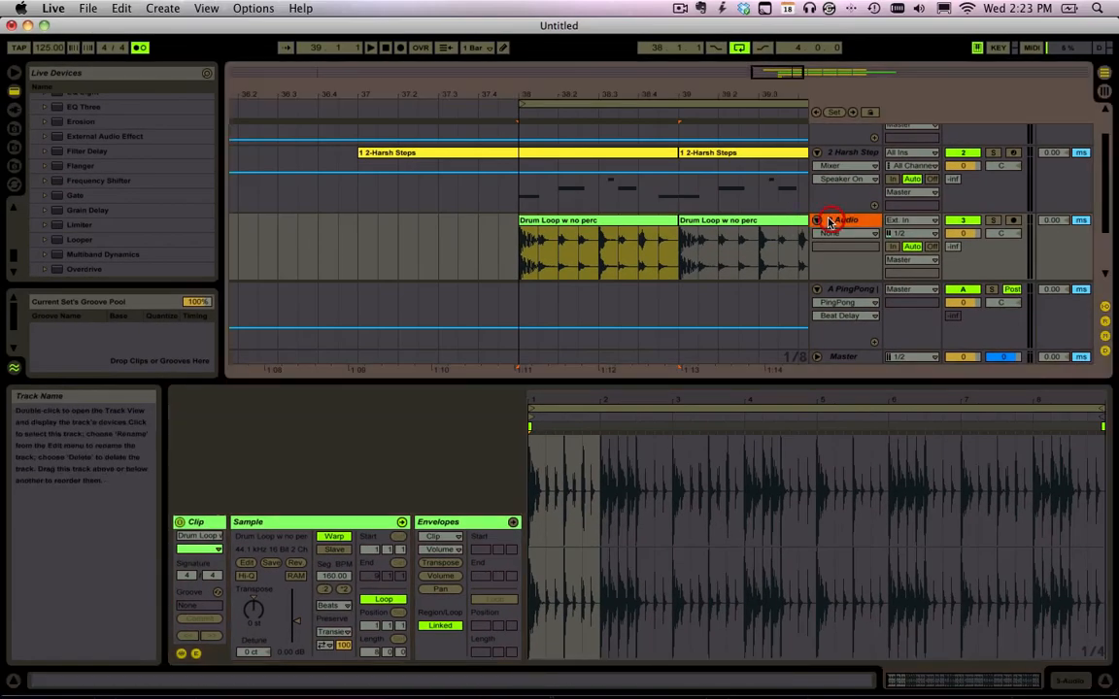
pyautogui.press('Tab')
pyautogui.click(371, 113)
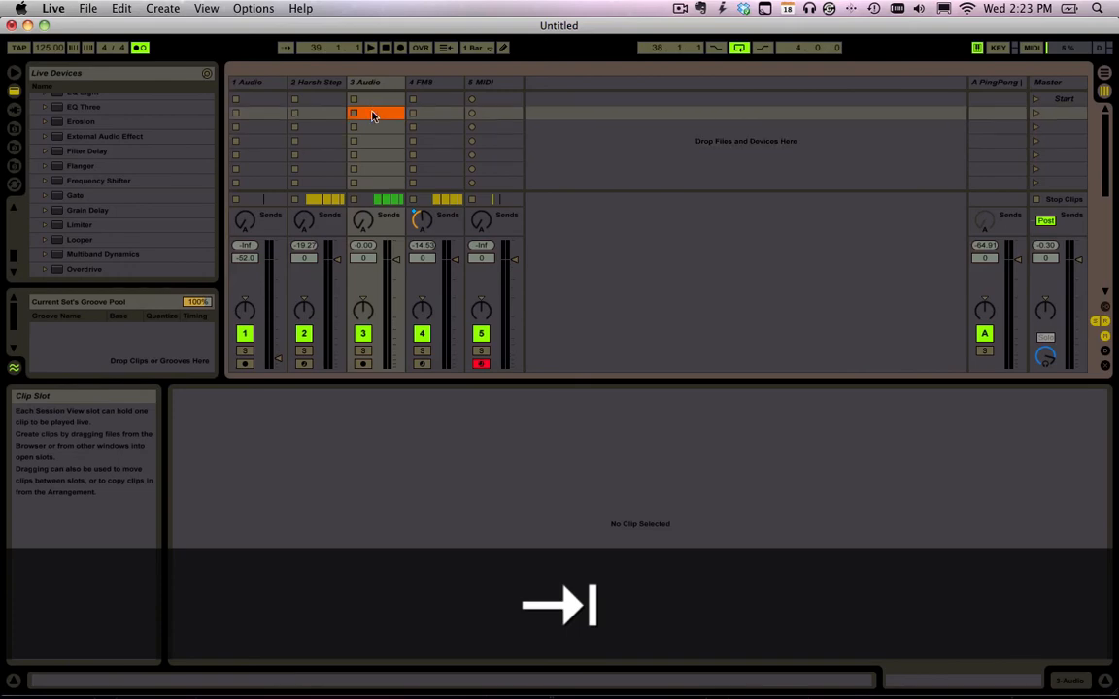
pyautogui.click(444, 112)
pyautogui.moveTo(365, 97); pyautogui.dragTo(527, 305)
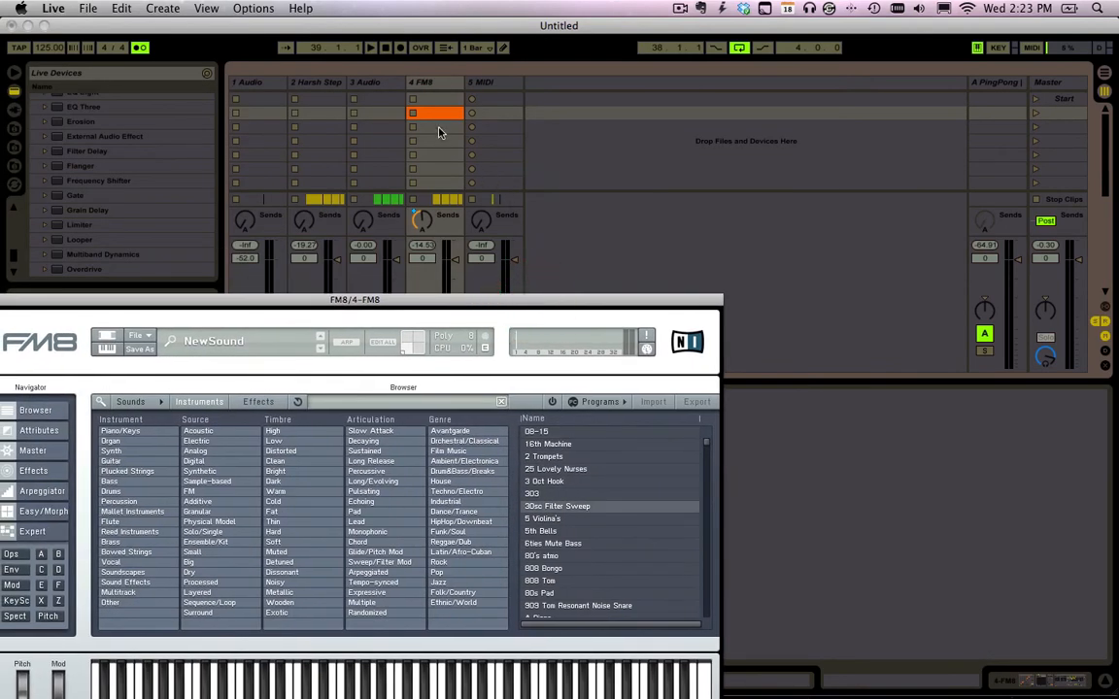
pyautogui.doubleClick(444, 113)
pyautogui.click(414, 113)
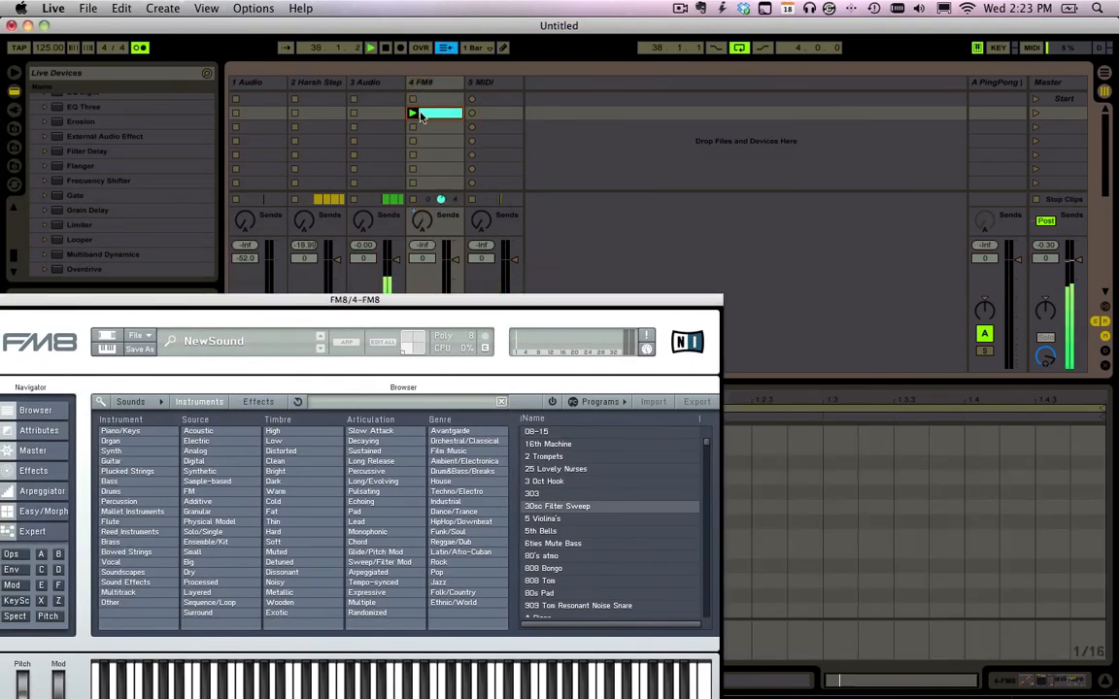
# Close the FM8 plug-in window and turn off Select on Launch, moving the preferences window clear of the clip slots.
pyautogui.press('super+comma')
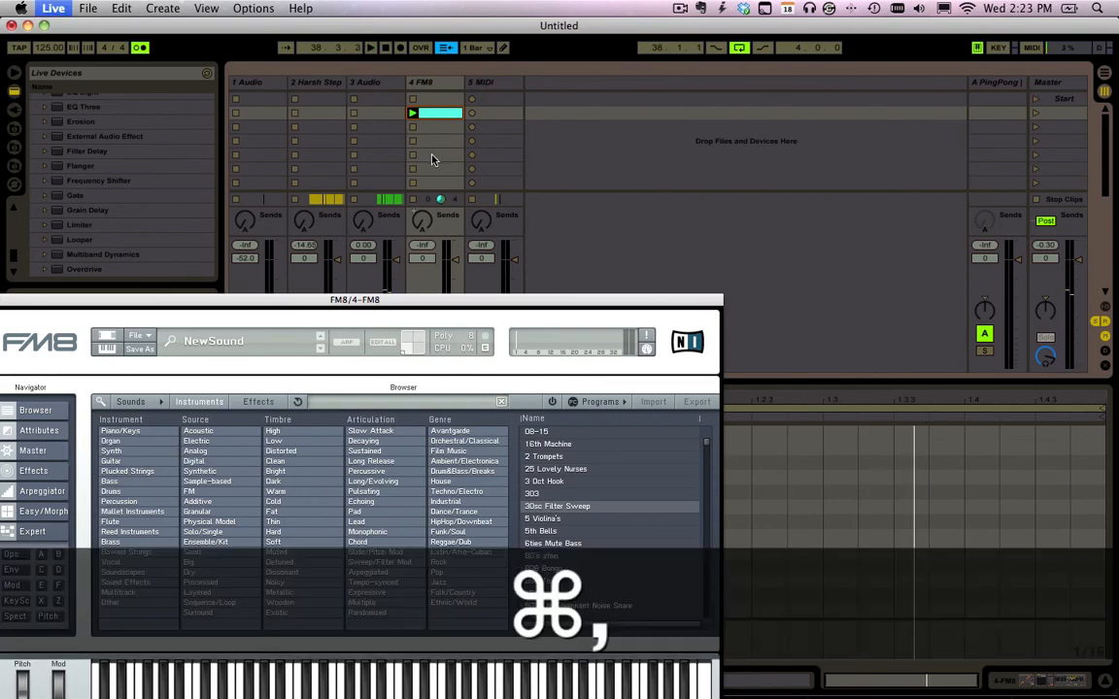
pyautogui.moveTo(114, 298); pyautogui.dragTo(396, 294)
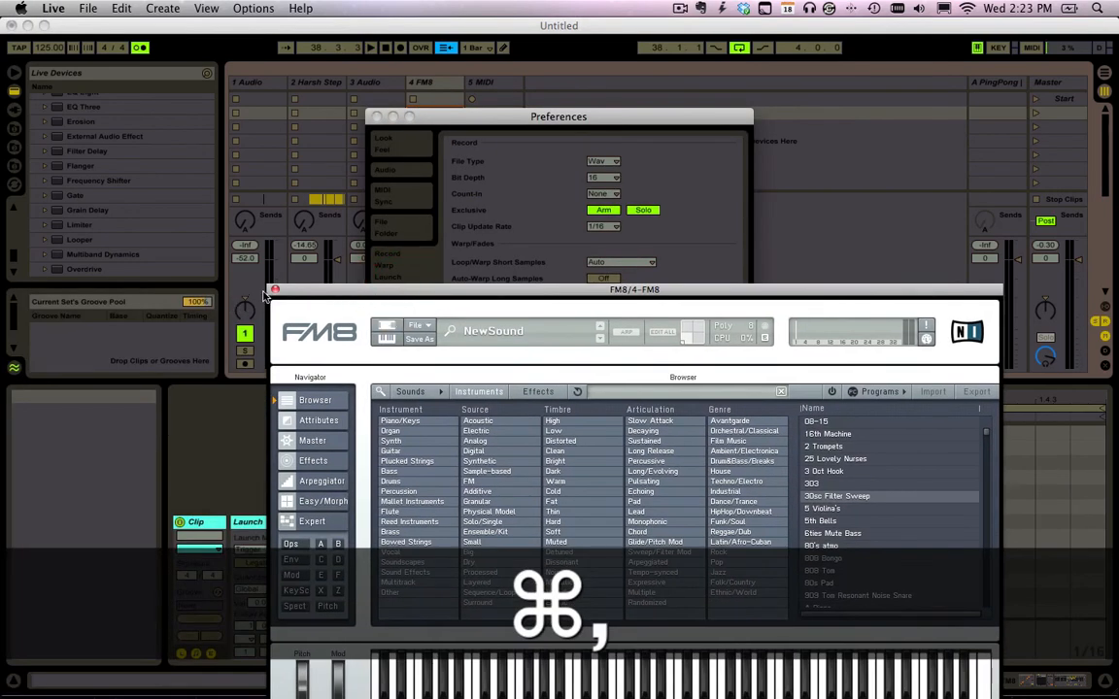
pyautogui.click(273, 290)
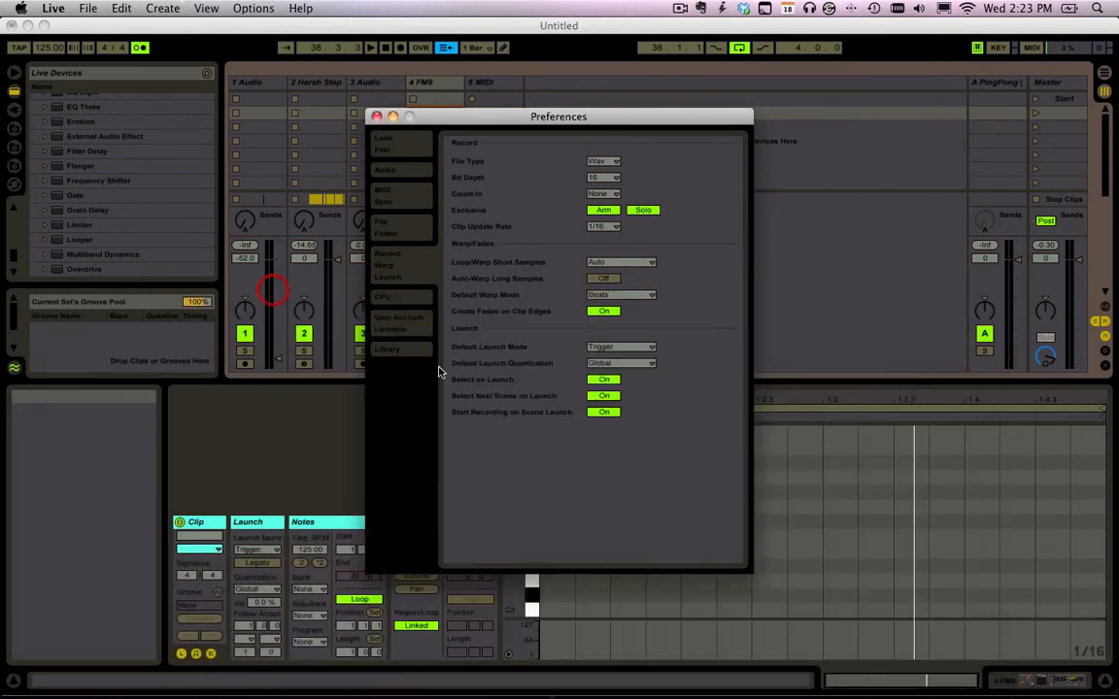
pyautogui.click(602, 379)
pyautogui.moveTo(520, 112); pyautogui.dragTo(707, 85)
pyautogui.doubleClick(418, 114)
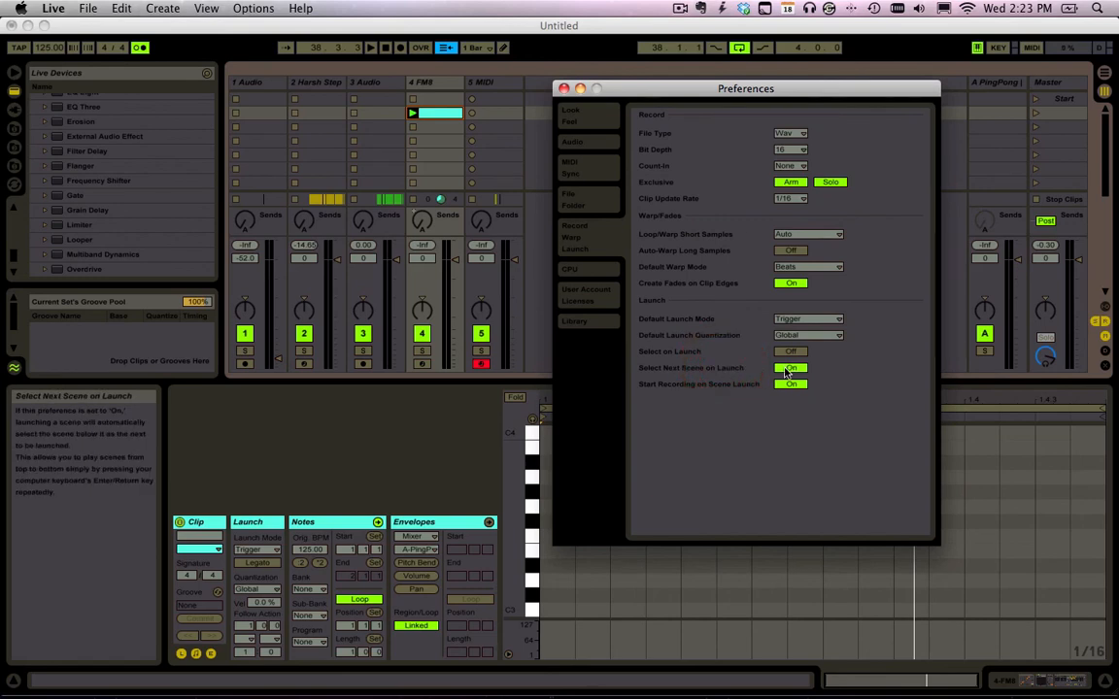
# Close the preferences and launch the second scene and the ones below it in succession, recording on the armed 5 MIDI track.
pyautogui.moveTo(649, 90); pyautogui.dragTo(526, 68)
pyautogui.click(443, 67)
pyautogui.click(1036, 113)
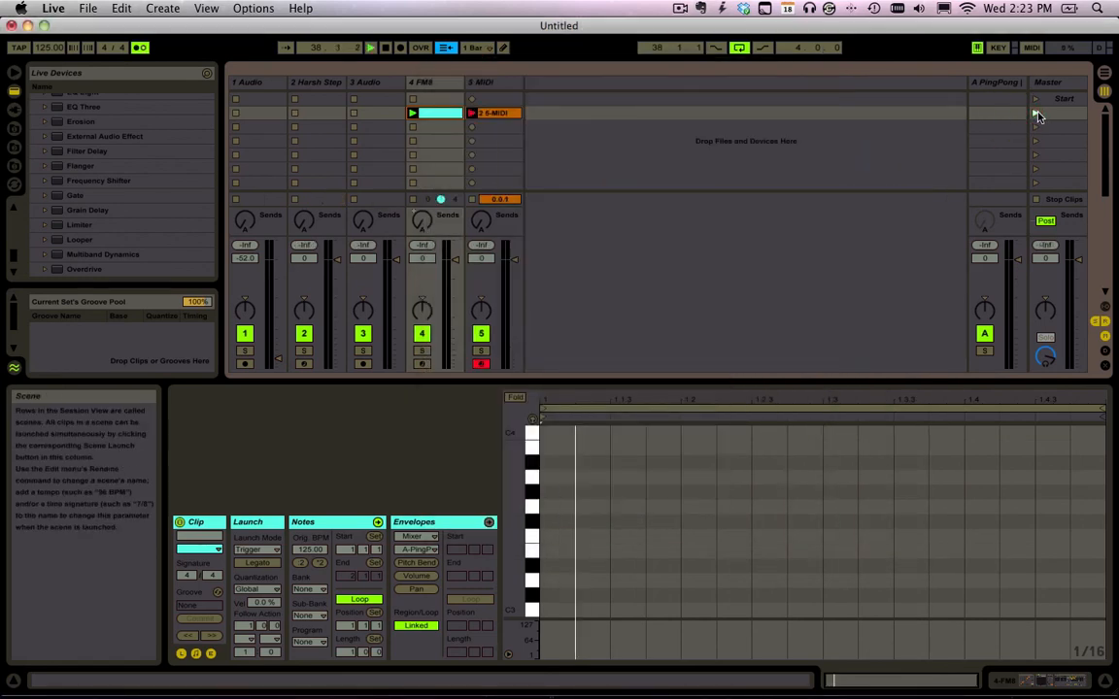
pyautogui.click(1051, 116)
pyautogui.press('Return')
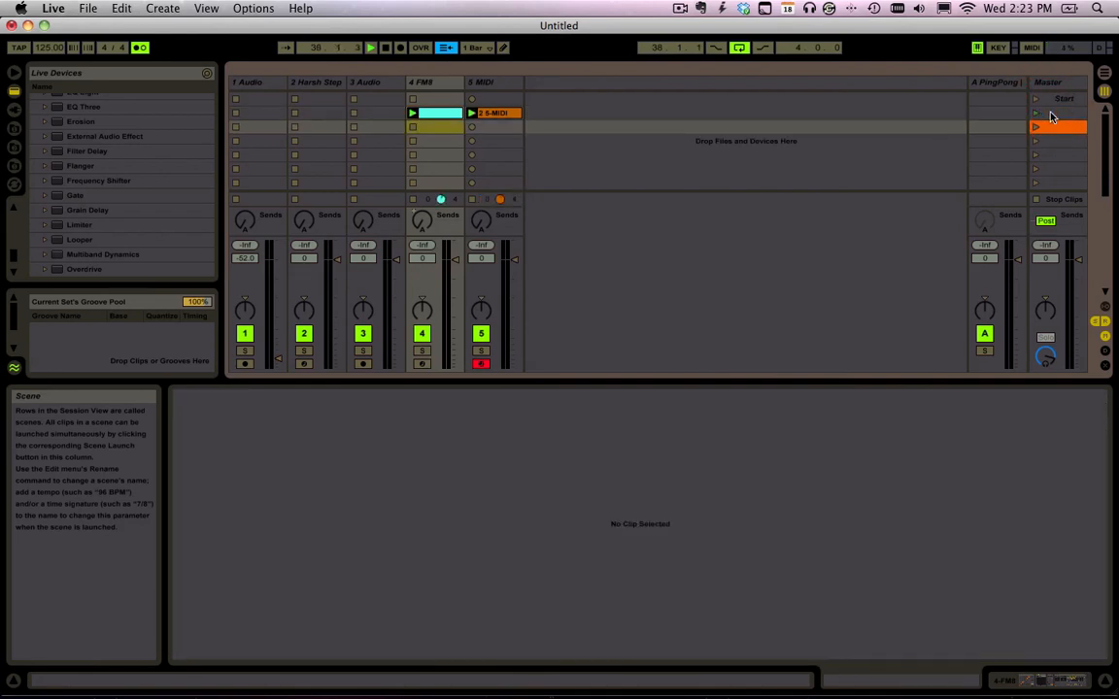
pyautogui.press('Return')
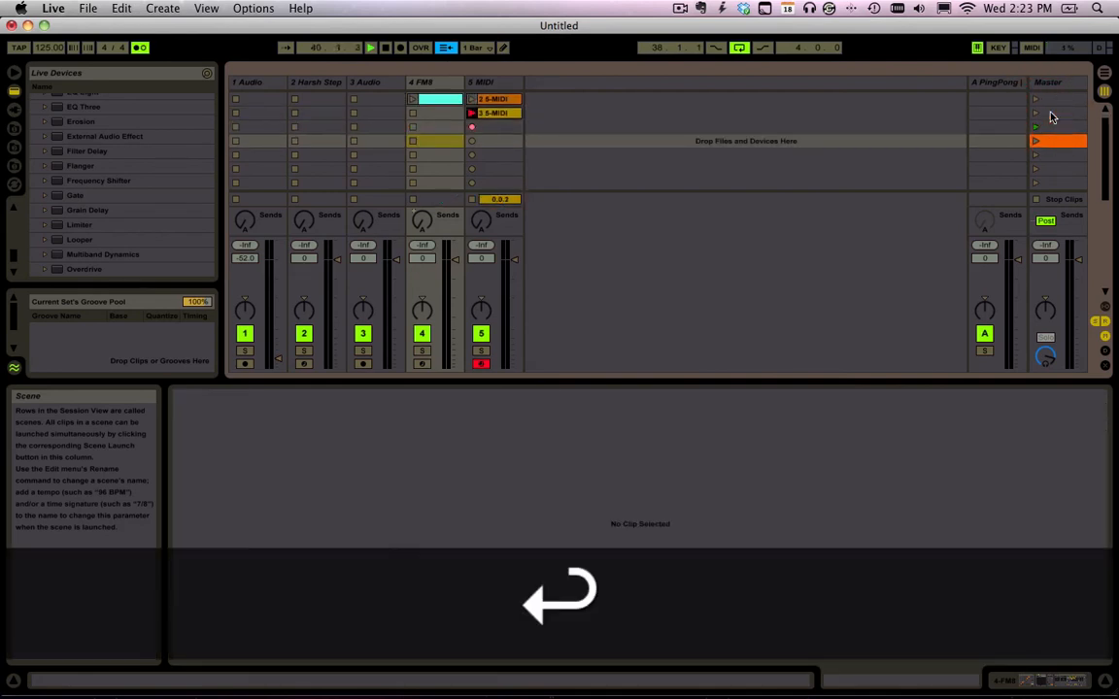
# Glance at the Start Recording on Scene Launch preference, and launch the fourth scene to record another clip on 5 MIDI.
pyautogui.press('super+comma')
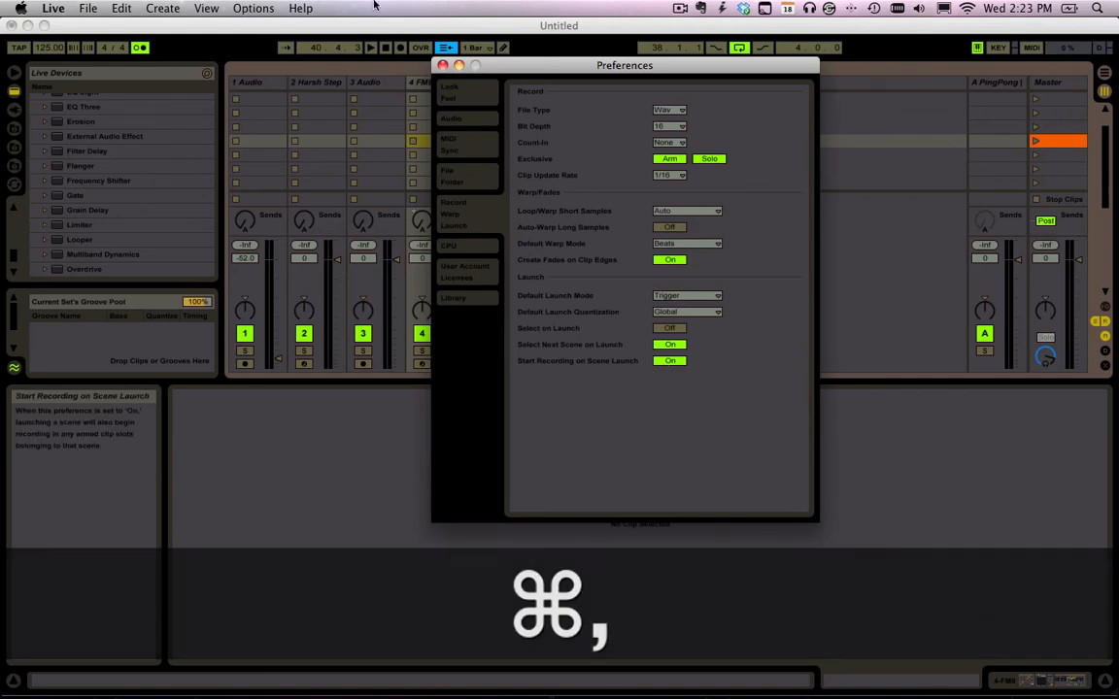
pyautogui.click(441, 65)
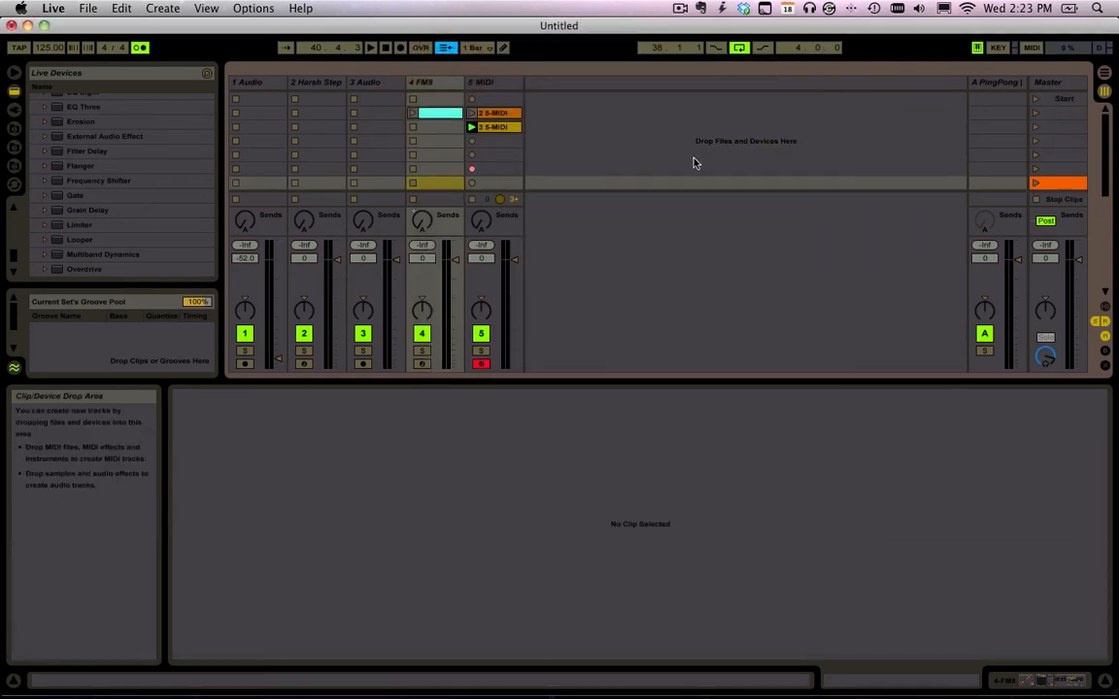
pyautogui.click(500, 129)
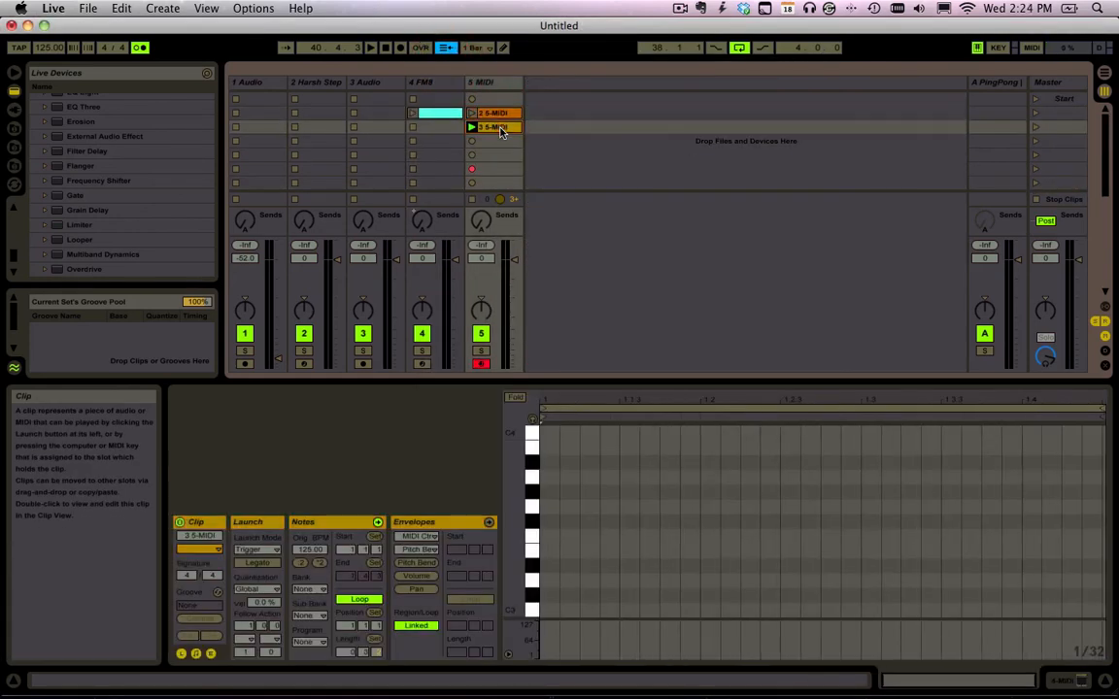
pyautogui.click(1053, 141)
pyautogui.press('Return')
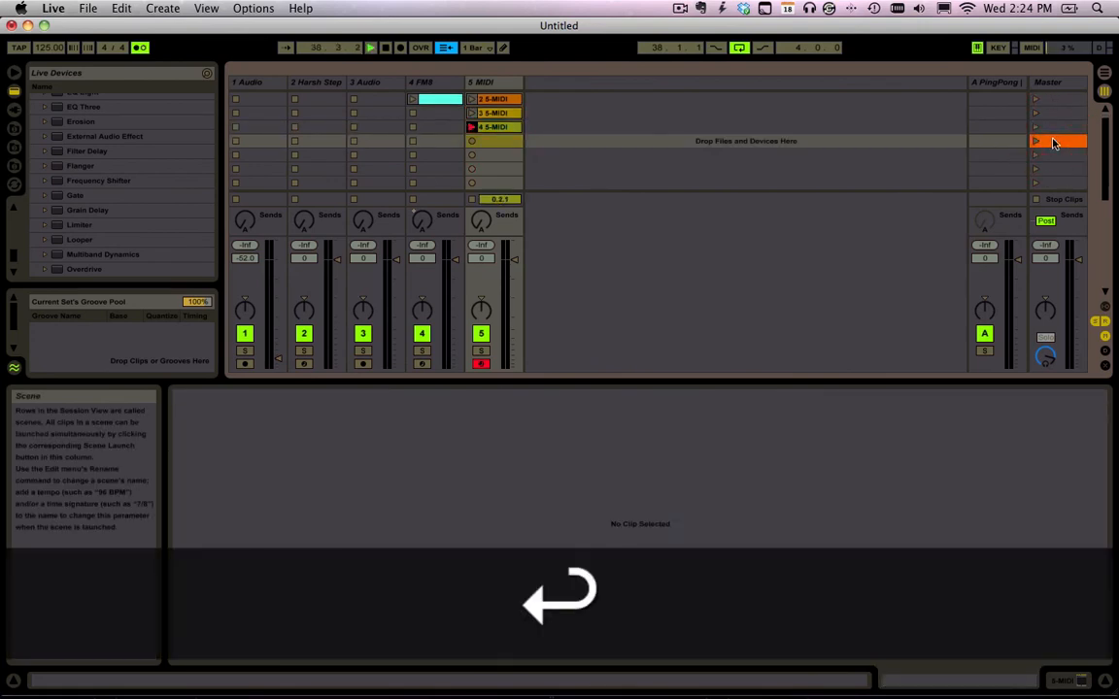
# Turn off Start Recording on Scene Launch and launch an empty scene with 5 MIDI armed to test the setting.
pyautogui.press('super+comma')
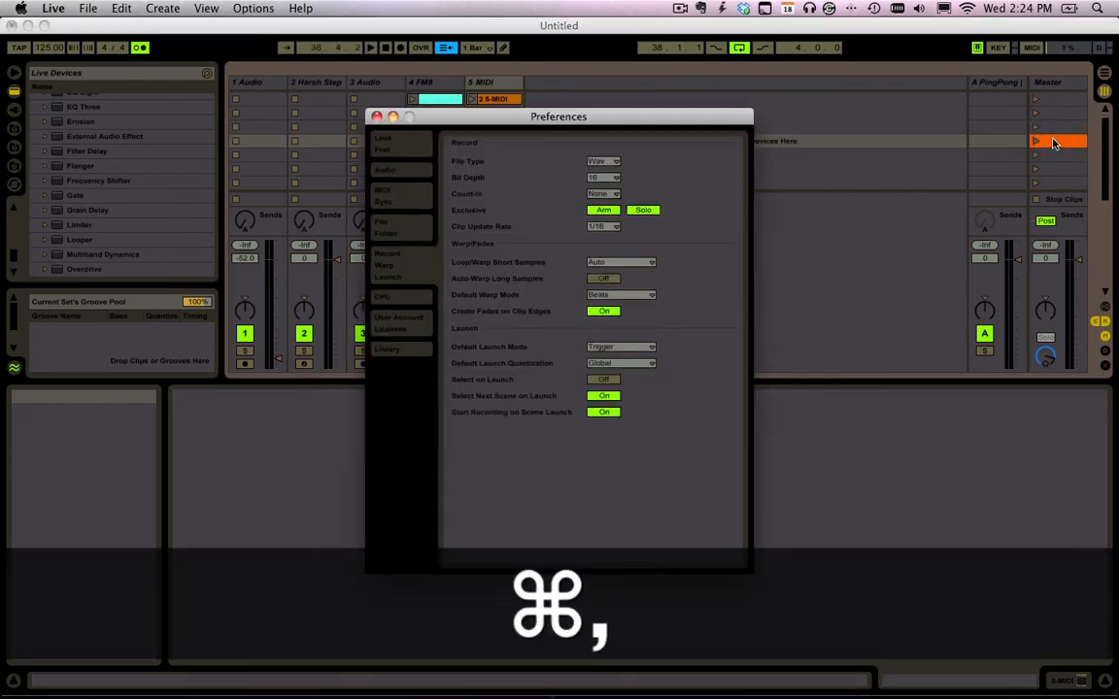
pyautogui.click(618, 413)
pyautogui.click(377, 116)
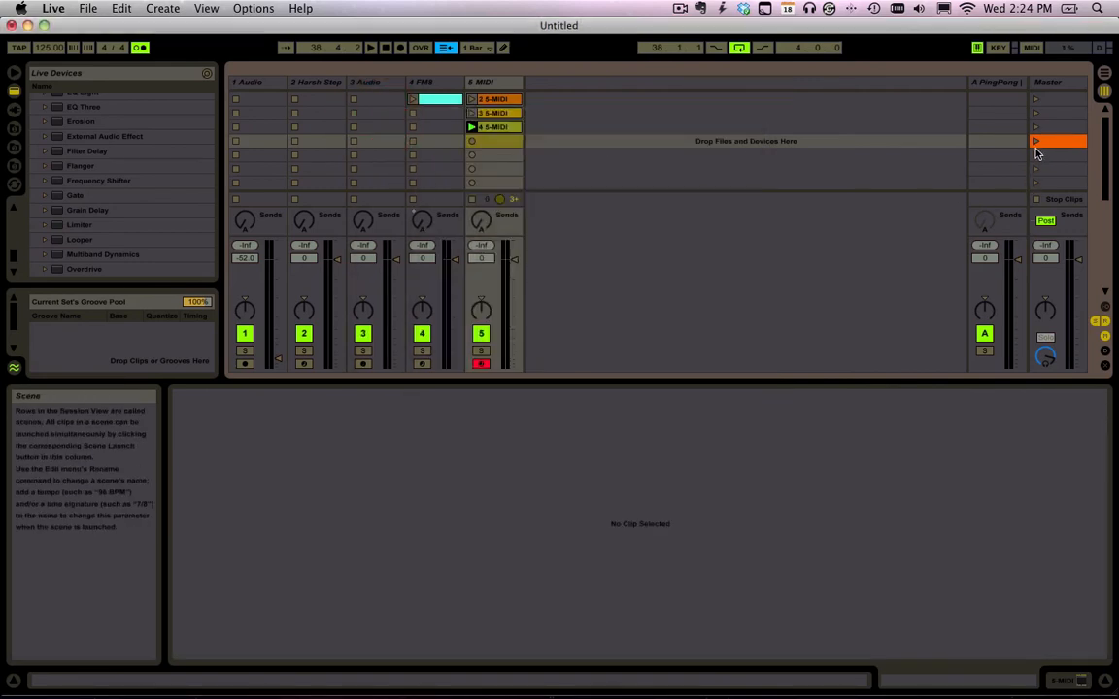
pyautogui.click(1036, 155)
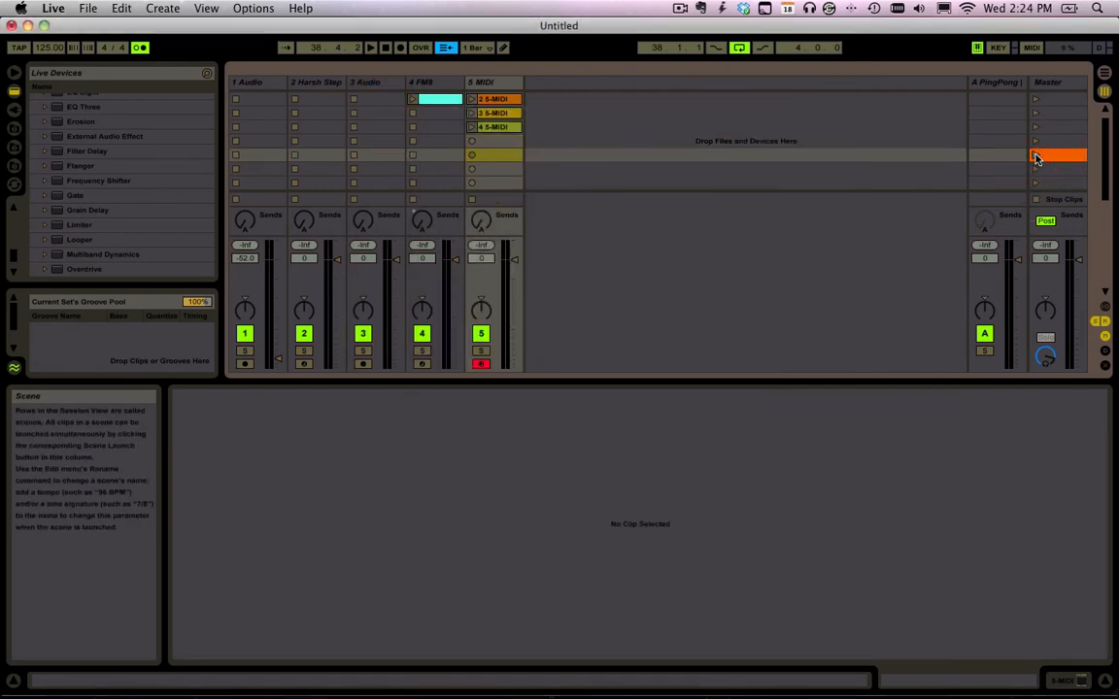
# Reopen the preferences and turn Start Recording on Scene Launch back on.
pyautogui.press('super')
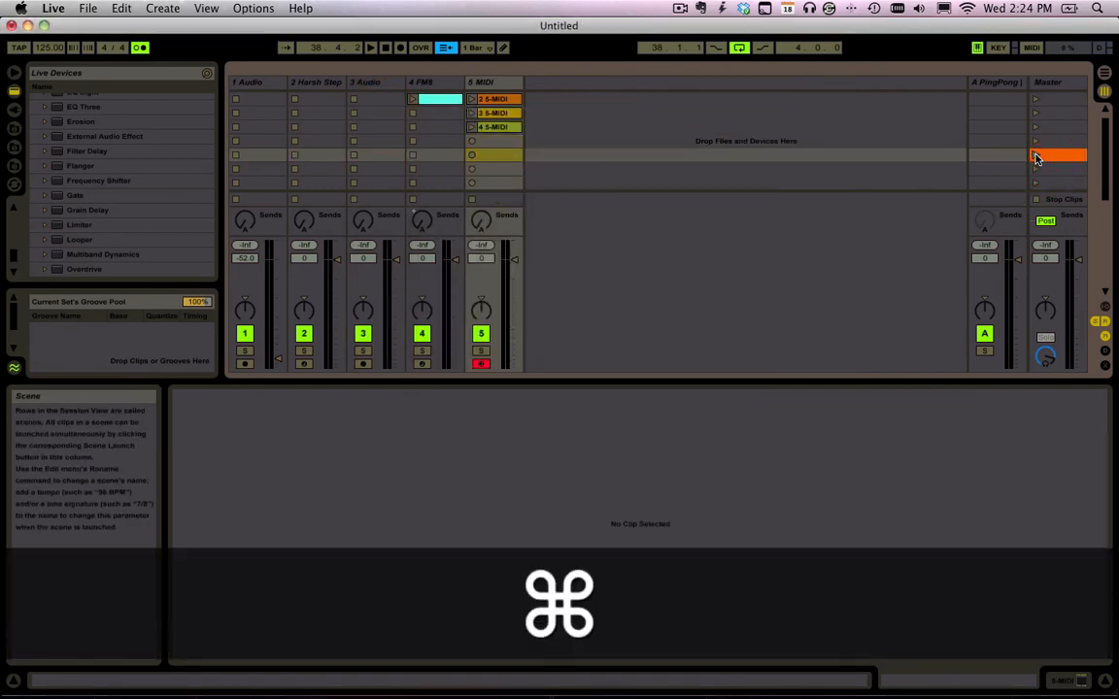
pyautogui.press('super+comma')
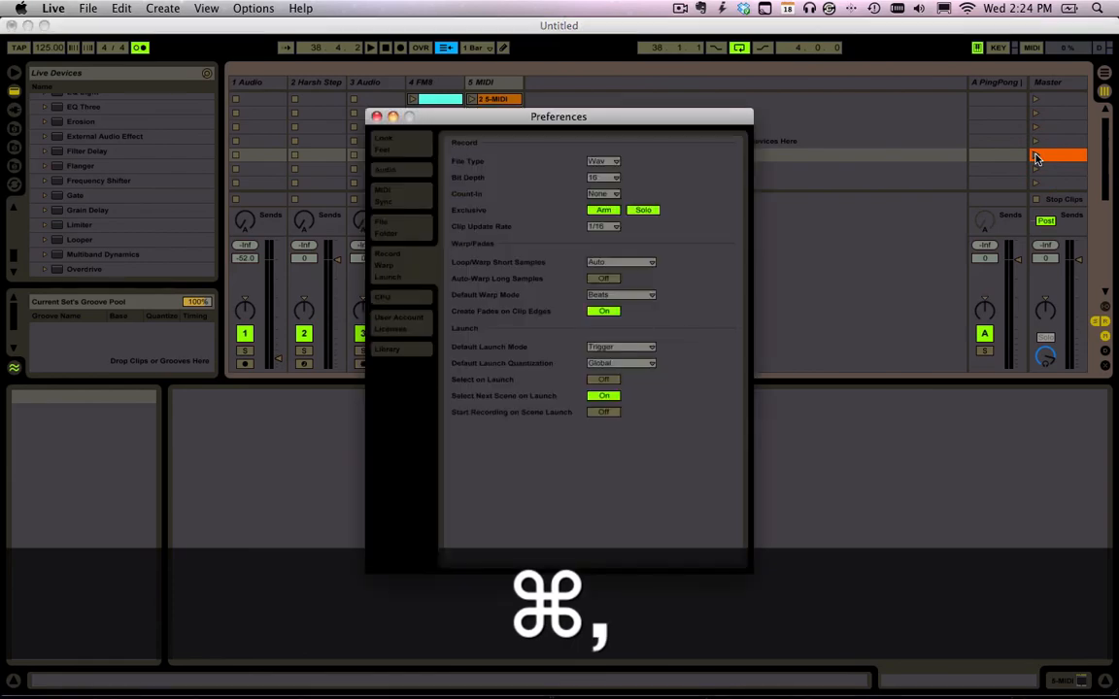
pyautogui.click(603, 411)
# Review the CPU preferences, including the available Plug-In Buffer Size options, and view the User Account/Licenses page.
pyautogui.click(415, 304)
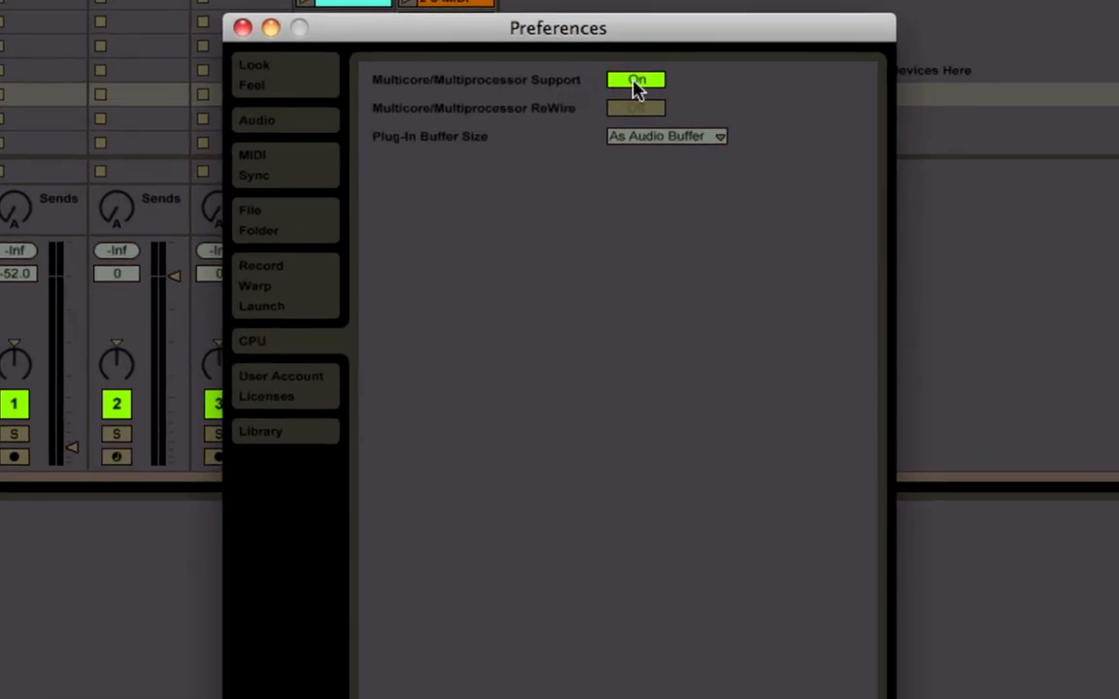
pyautogui.click(661, 136)
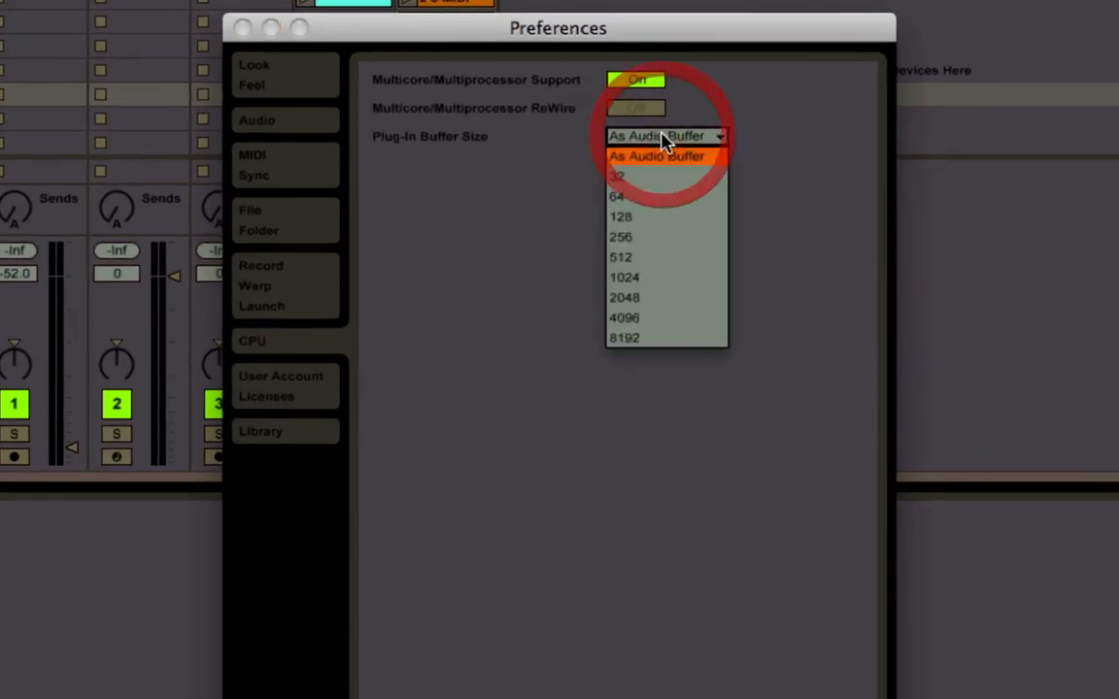
pyautogui.click(661, 136)
pyautogui.click(295, 381)
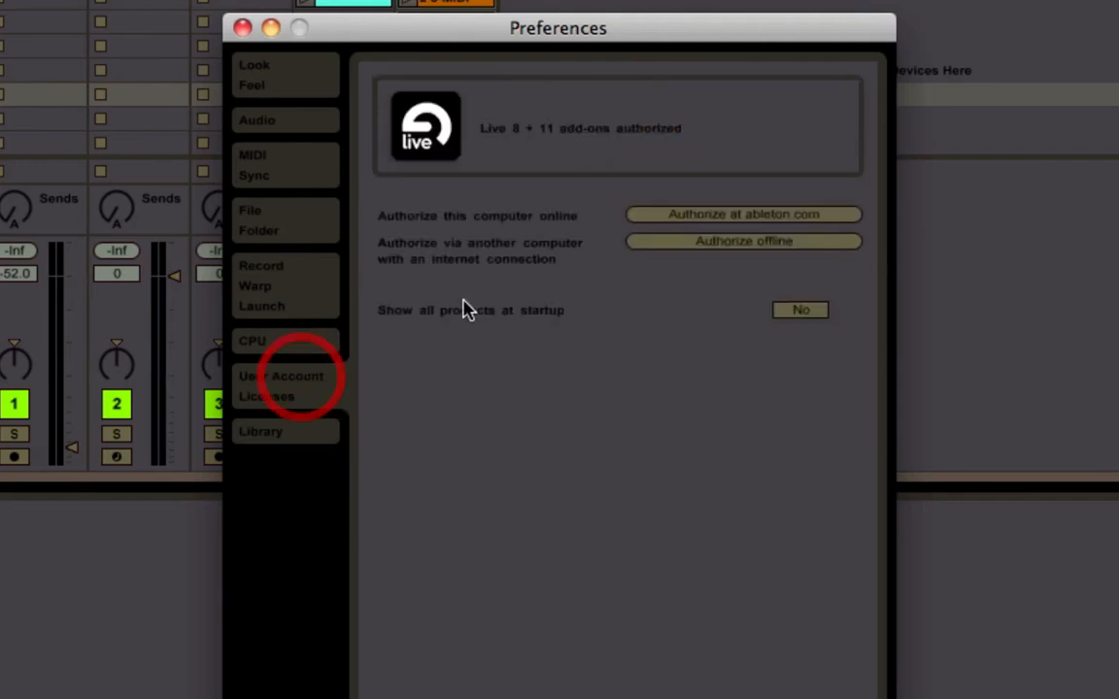
# Look through the installed Live Packs on the Library preferences page, and return to the Look/Feel page.
pyautogui.click(308, 439)
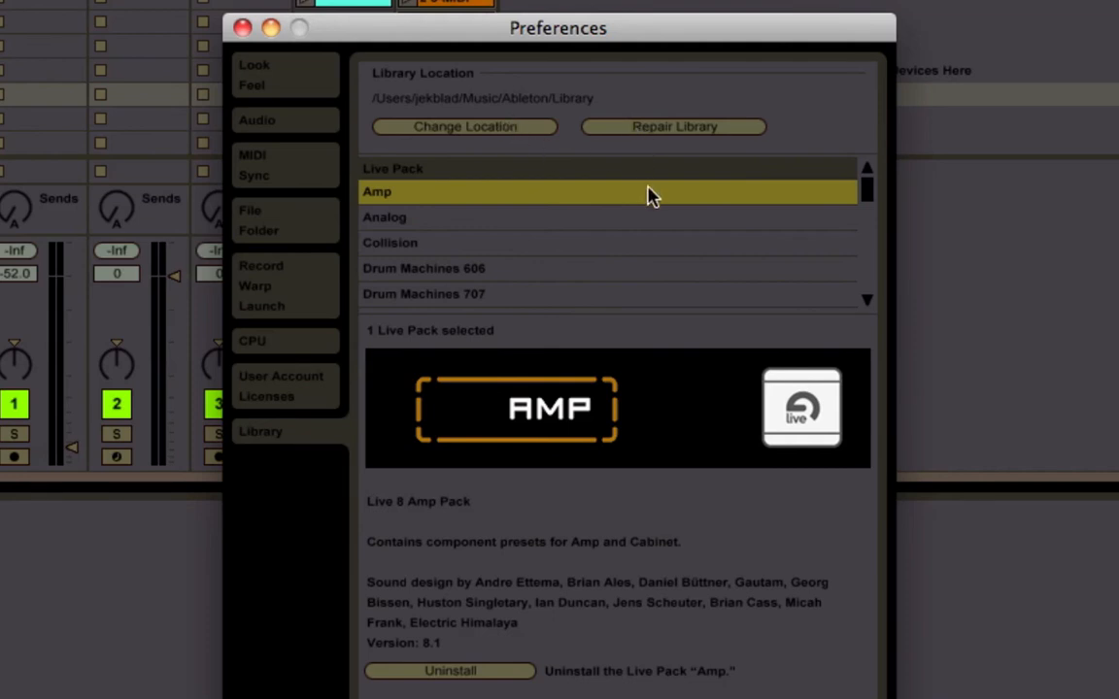
pyautogui.scroll(-3, 650, 204)
pyautogui.scroll(-3, 652, 219)
pyautogui.scroll(10, 644, 222)
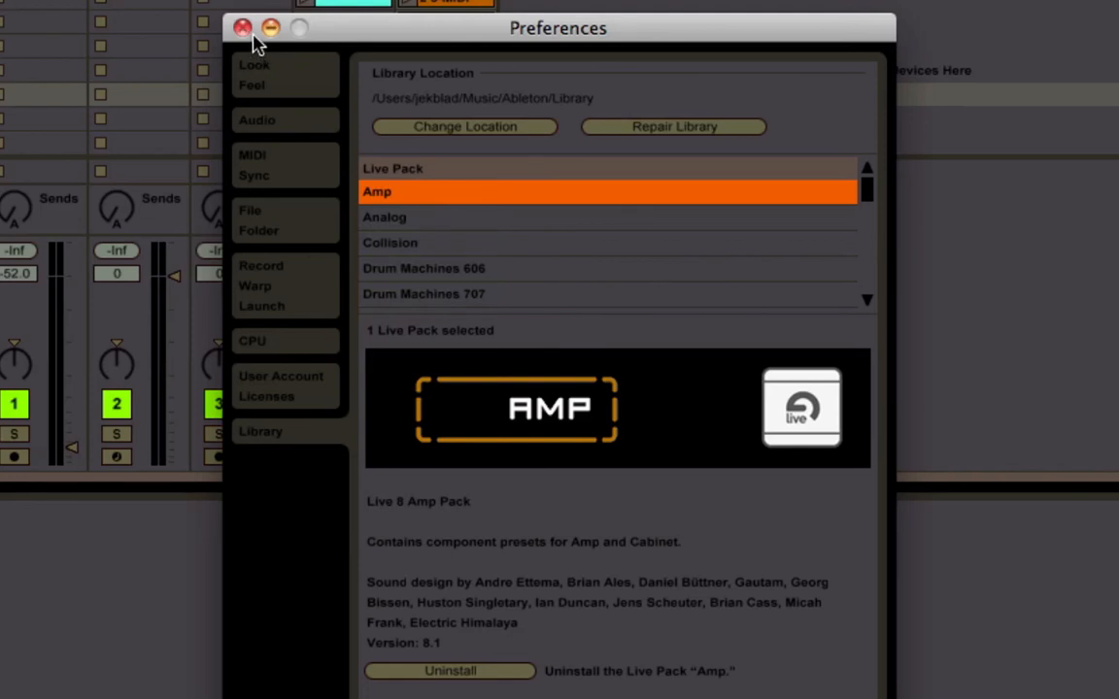
pyautogui.click(283, 74)
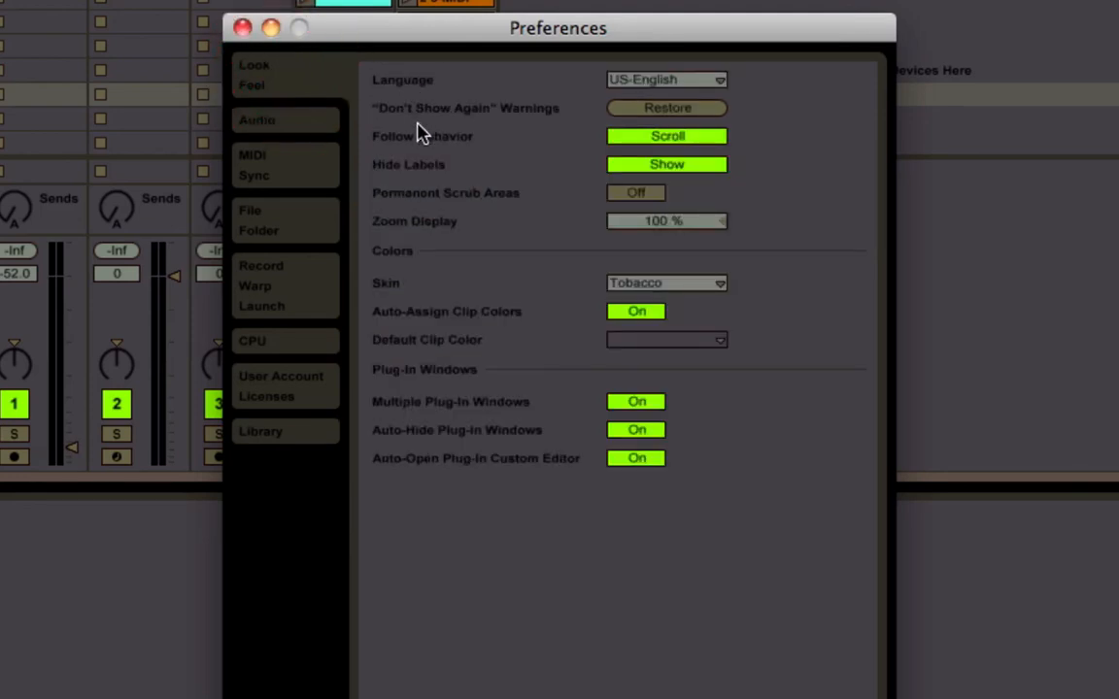